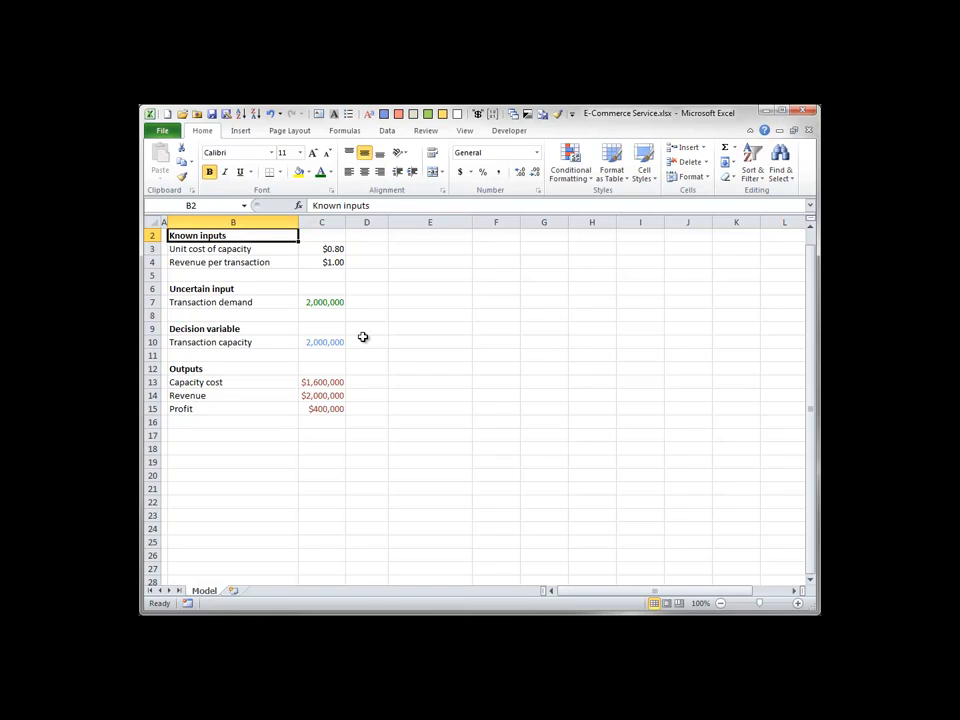
# Inspect the formulas behind the capacity cost, revenue and profit outputs in C13 to C15.
pyautogui.click(338, 381)
pyautogui.doubleClick(337, 382)
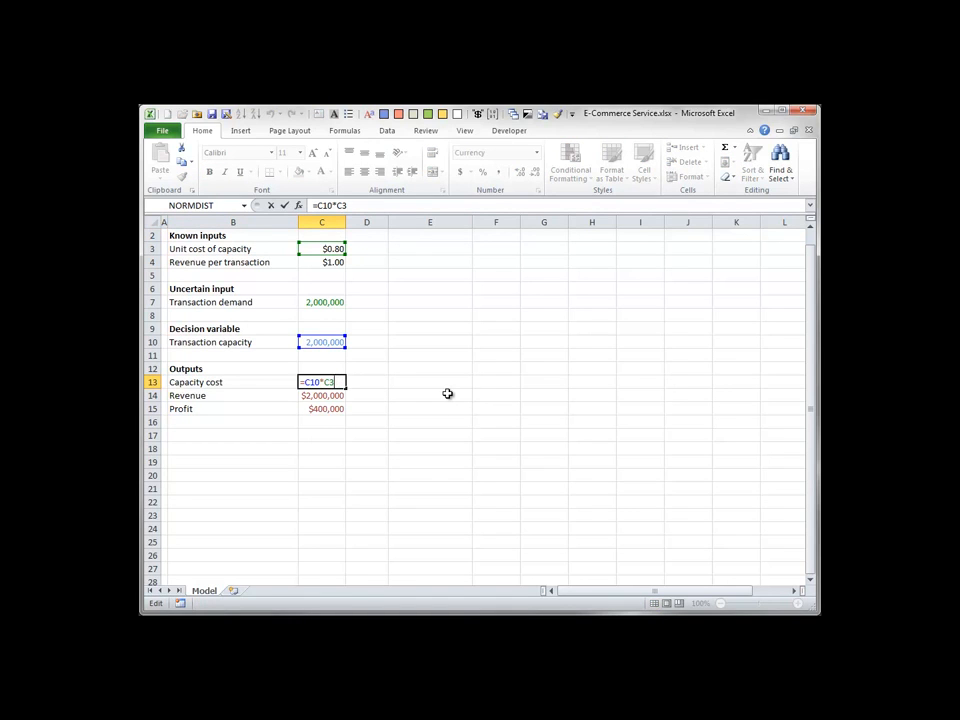
pyautogui.press('Escape')
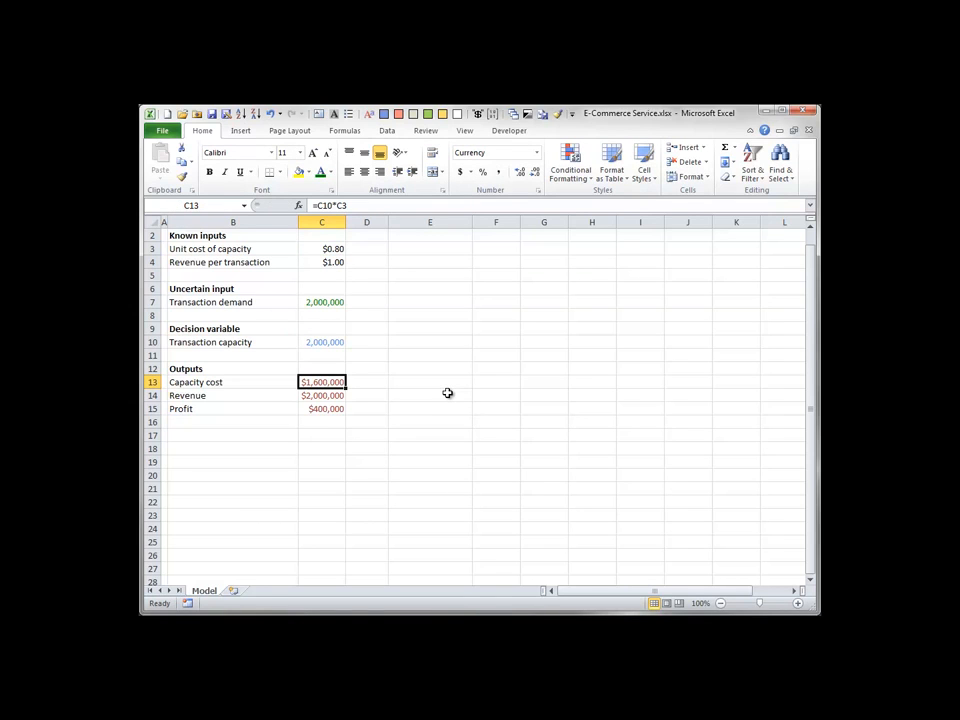
pyautogui.doubleClick(318, 395)
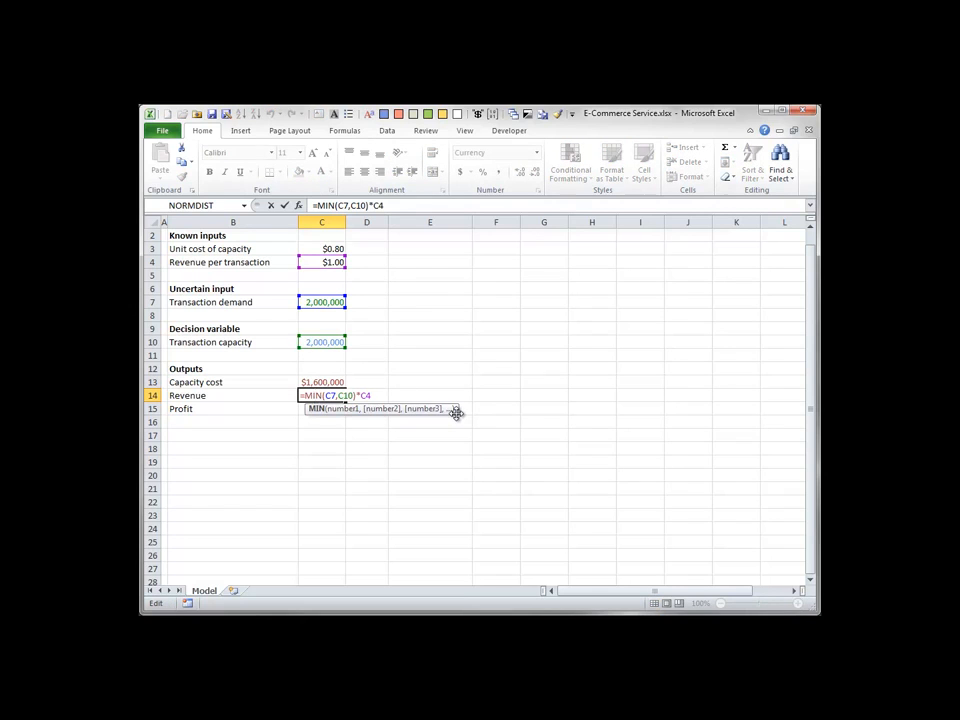
pyautogui.press('Escape')
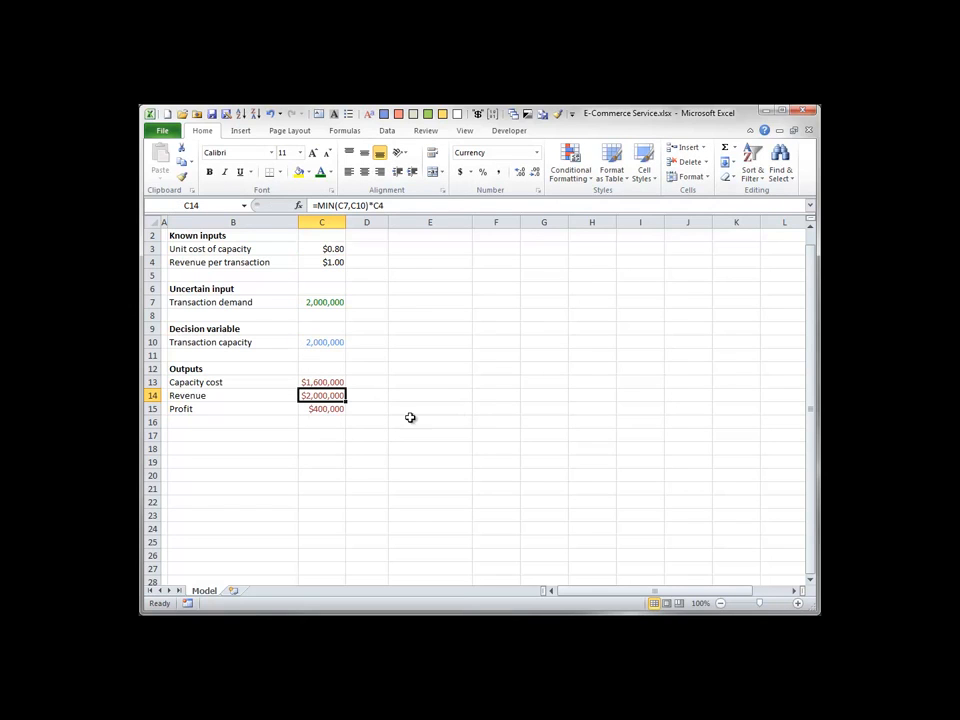
pyautogui.doubleClick(326, 408)
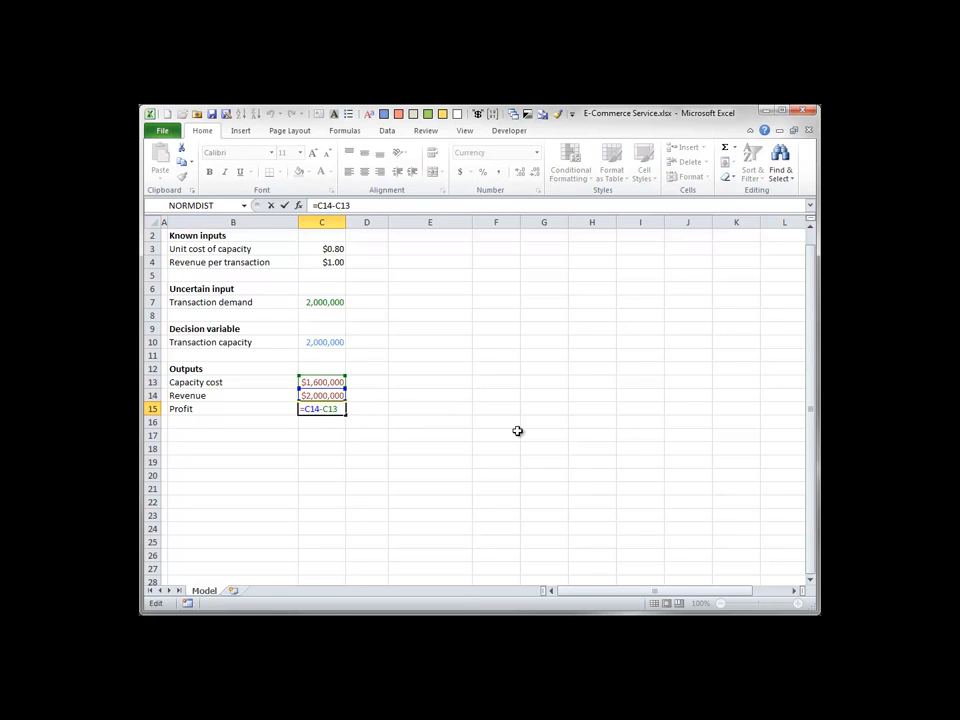
pyautogui.press('Escape')
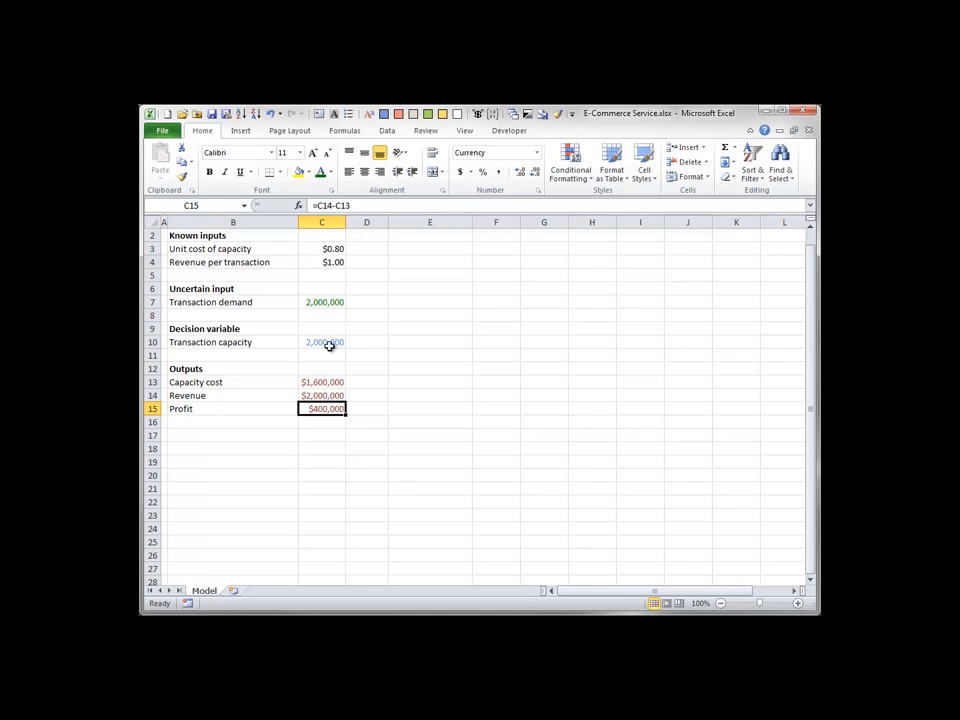
# Set the transaction demand in C7 to 2,400,000 to test demand above capacity.
pyautogui.doubleClick(316, 301)
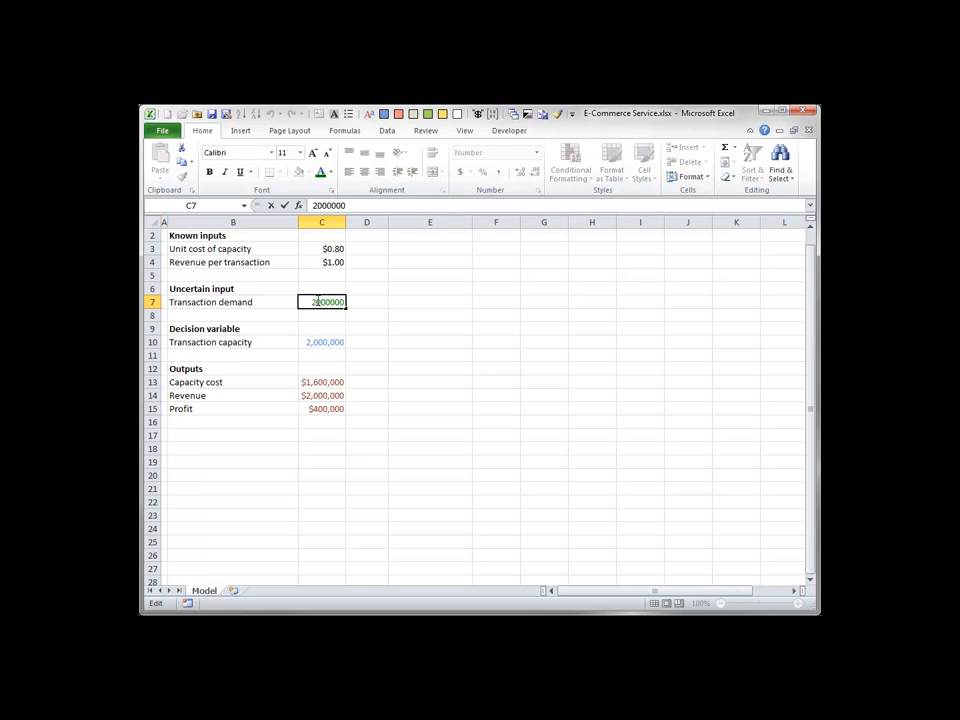
pyautogui.press('Delete')
pyautogui.write('4')
pyautogui.press('Return')
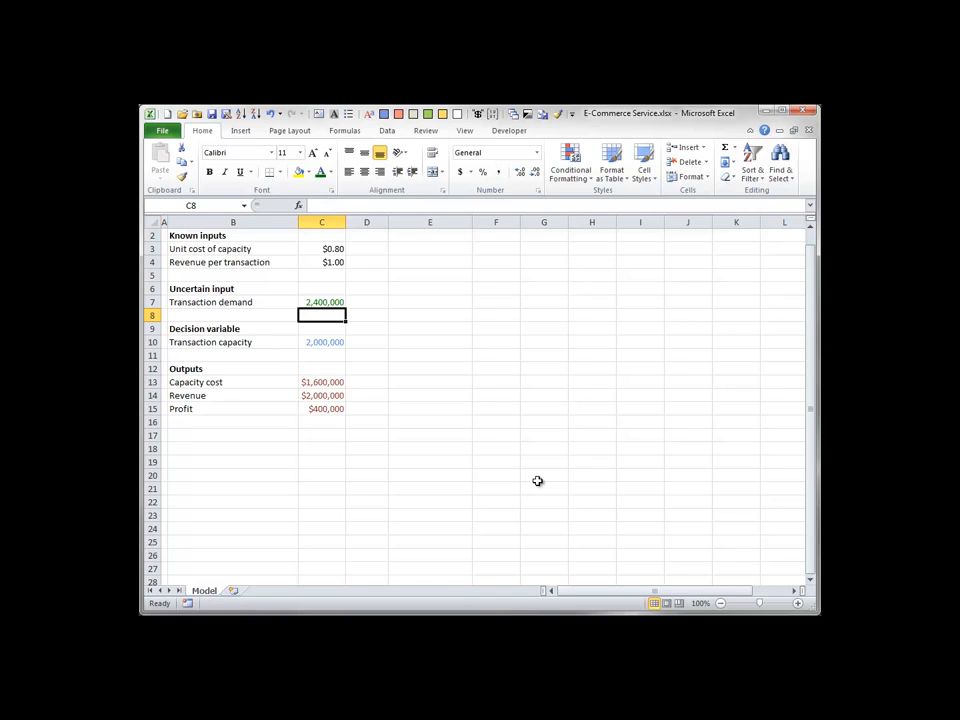
# Set the transaction demand in C7 to 1,600,000 to test demand below capacity.
pyautogui.click(316, 301)
pyautogui.doubleClick(316, 301)
pyautogui.moveTo(316, 301); pyautogui.dragTo(293, 302)
pyautogui.write('16')
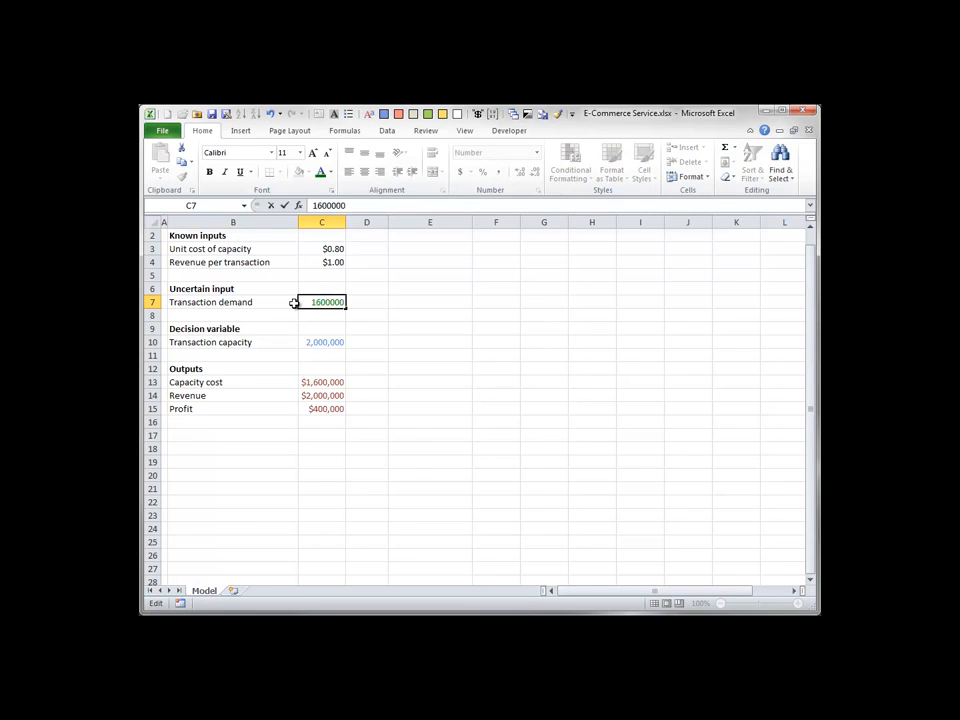
pyautogui.press('Return')
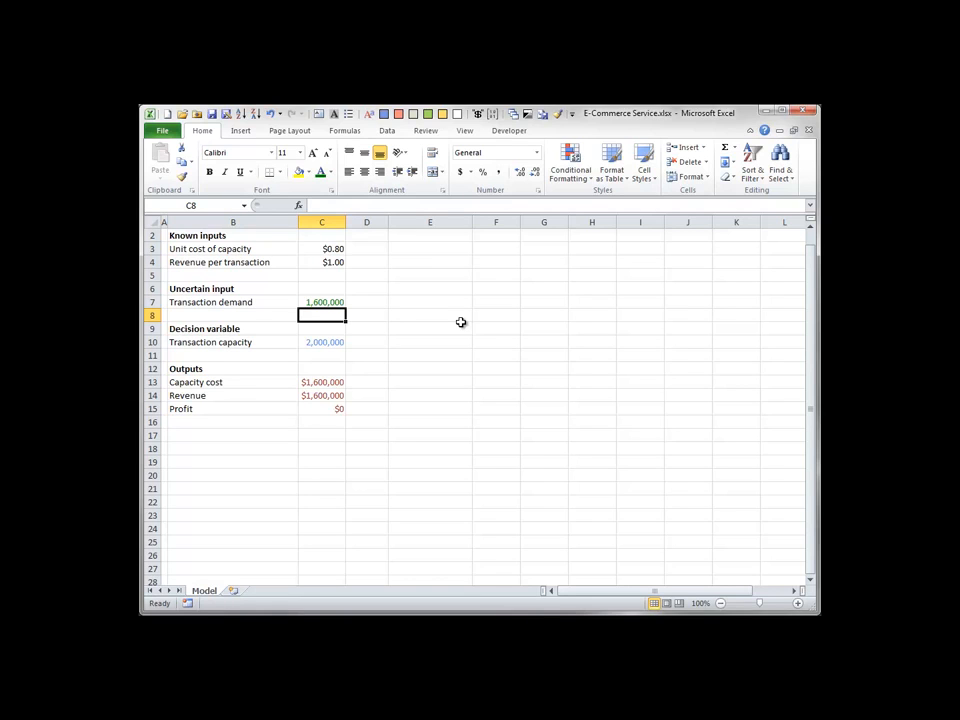
# Restore the transaction demand in C7 to 2,000,000.
pyautogui.click(324, 301)
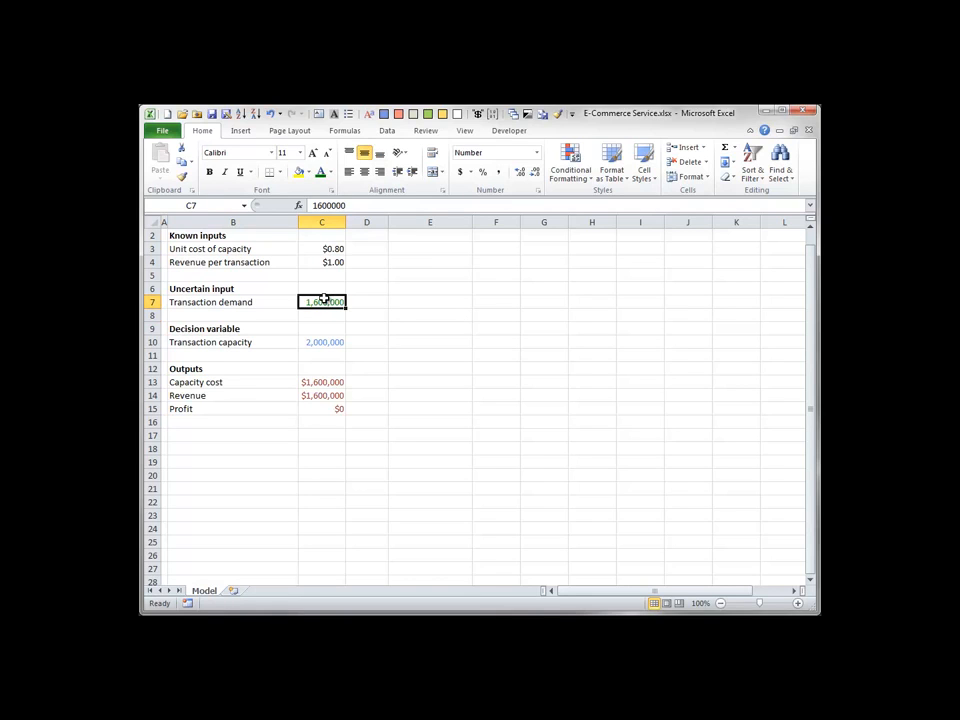
pyautogui.write('2000000')
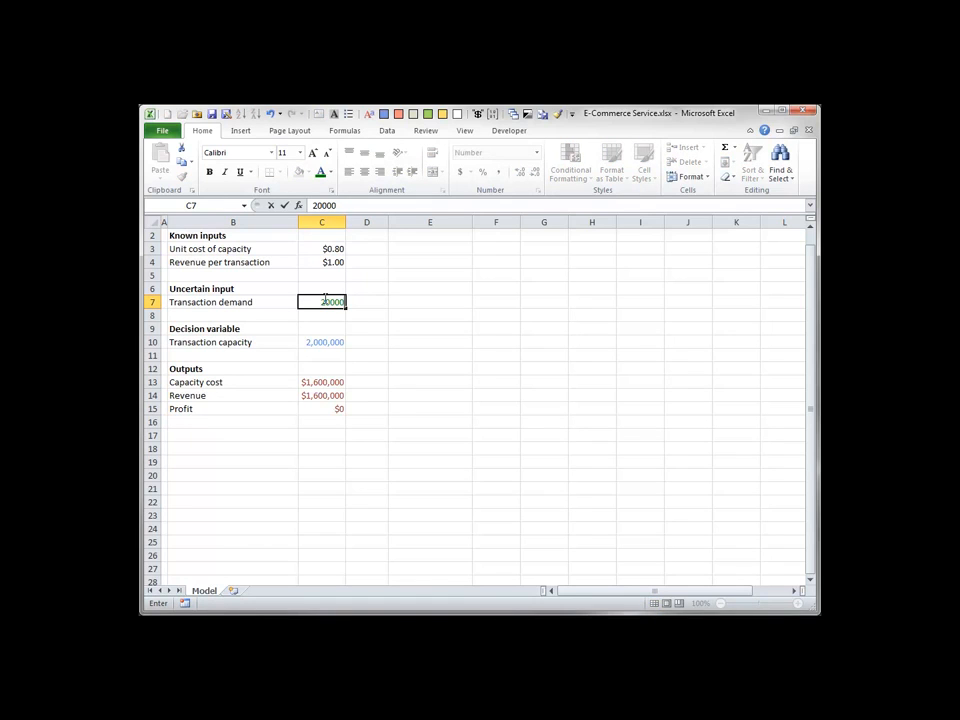
pyautogui.press('Return')
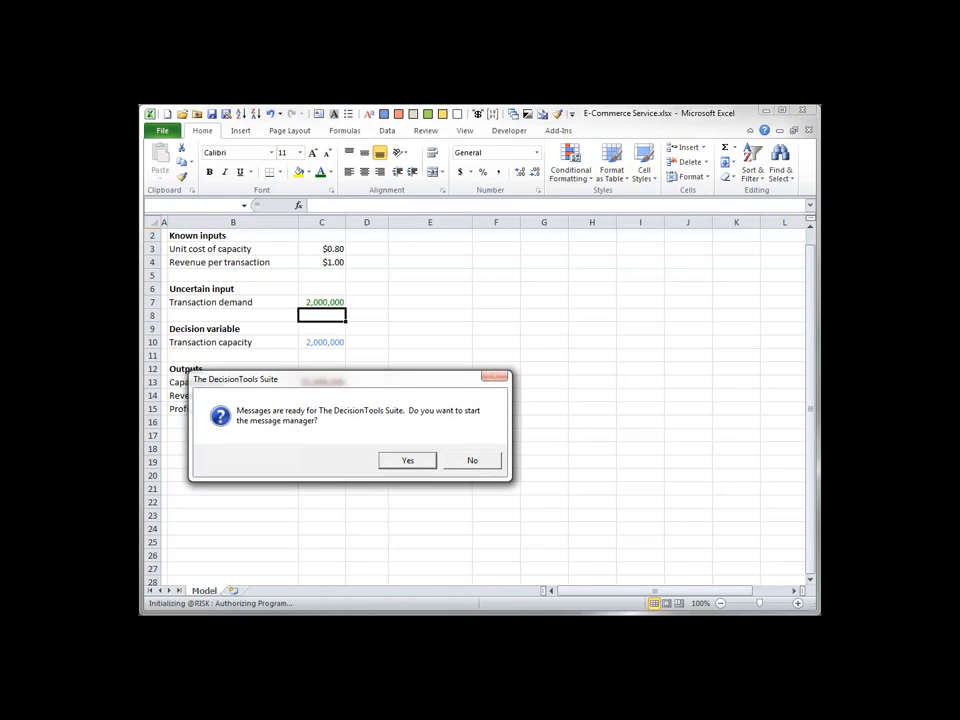
pyautogui.click(472, 461)
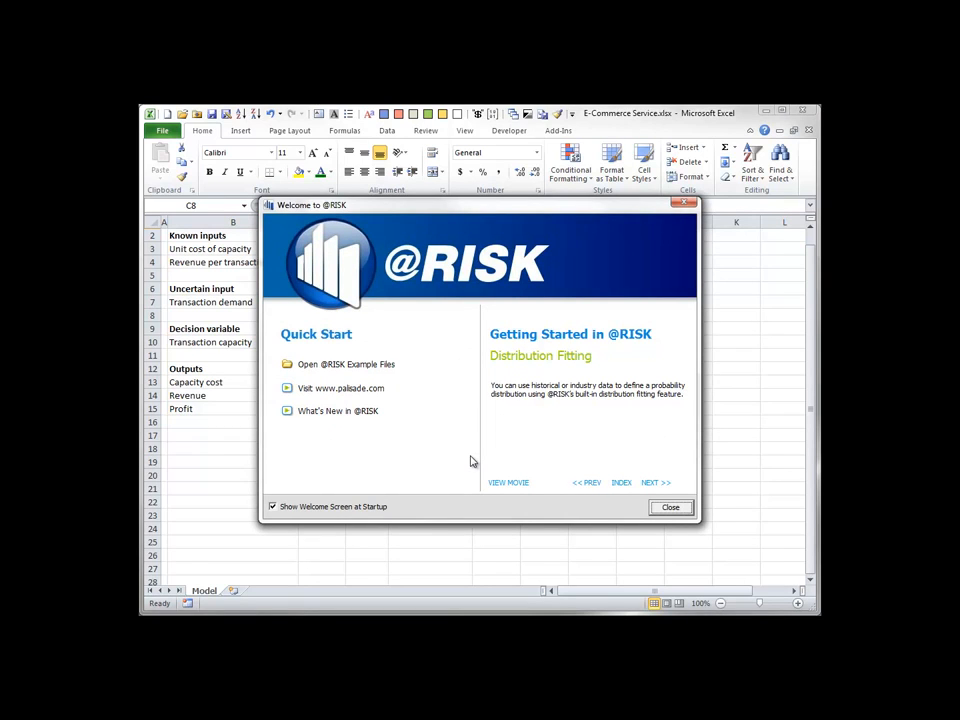
pyautogui.click(670, 507)
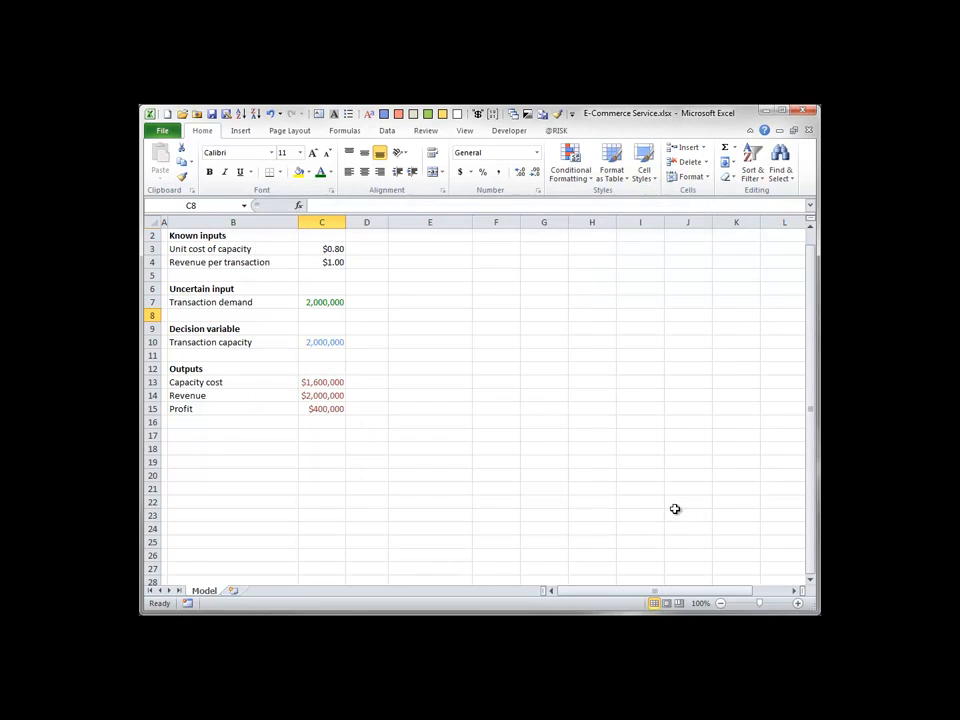
pyautogui.click(556, 131)
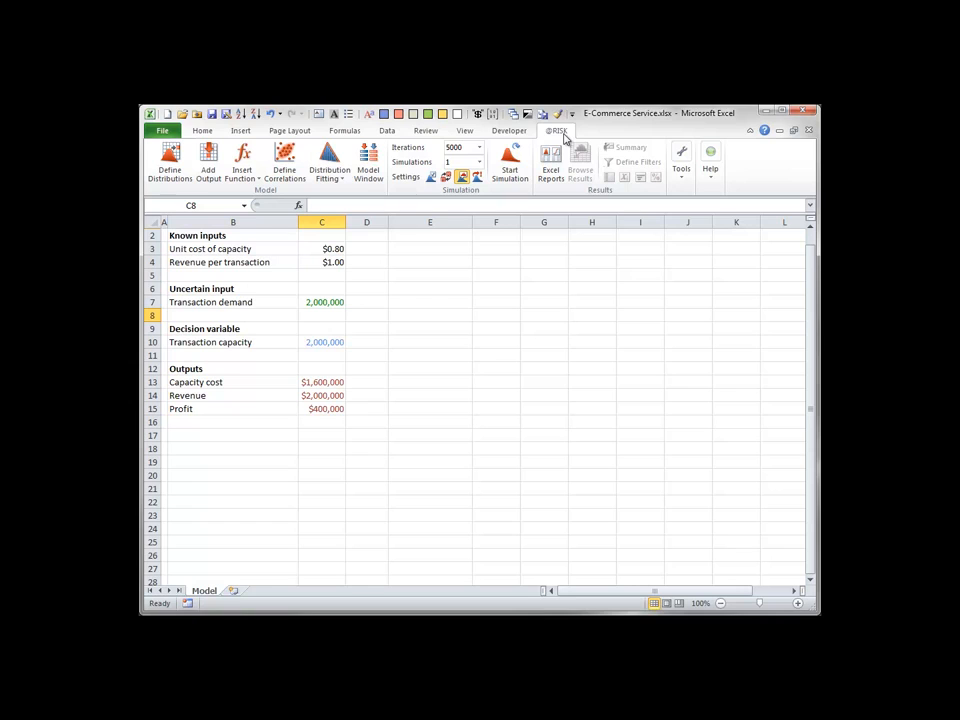
pyautogui.click(711, 177)
pyautogui.click(729, 207)
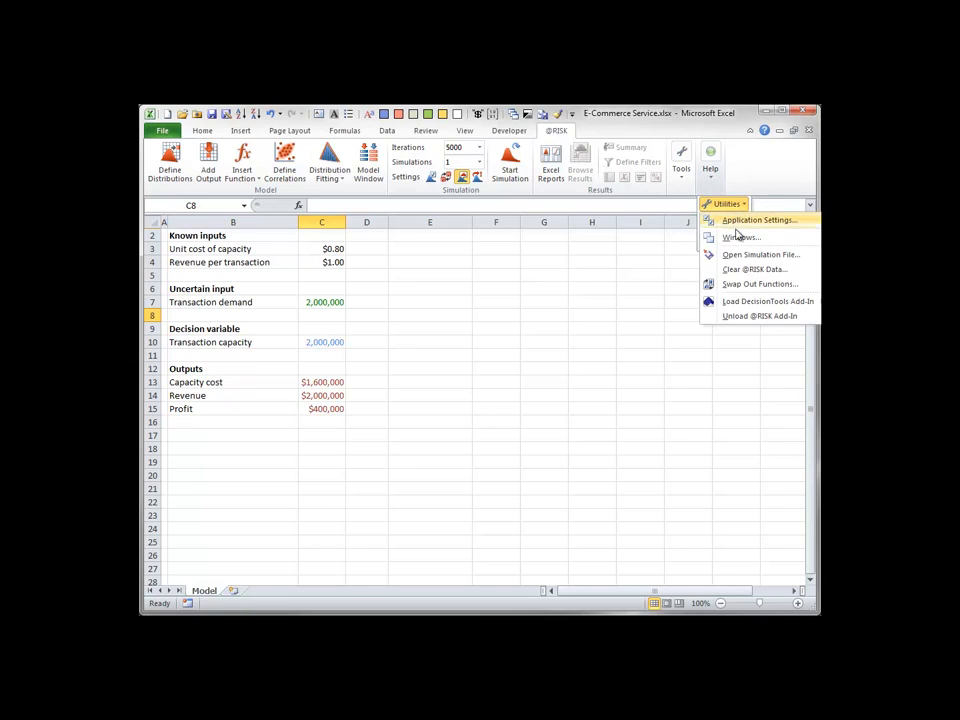
pyautogui.click(726, 316)
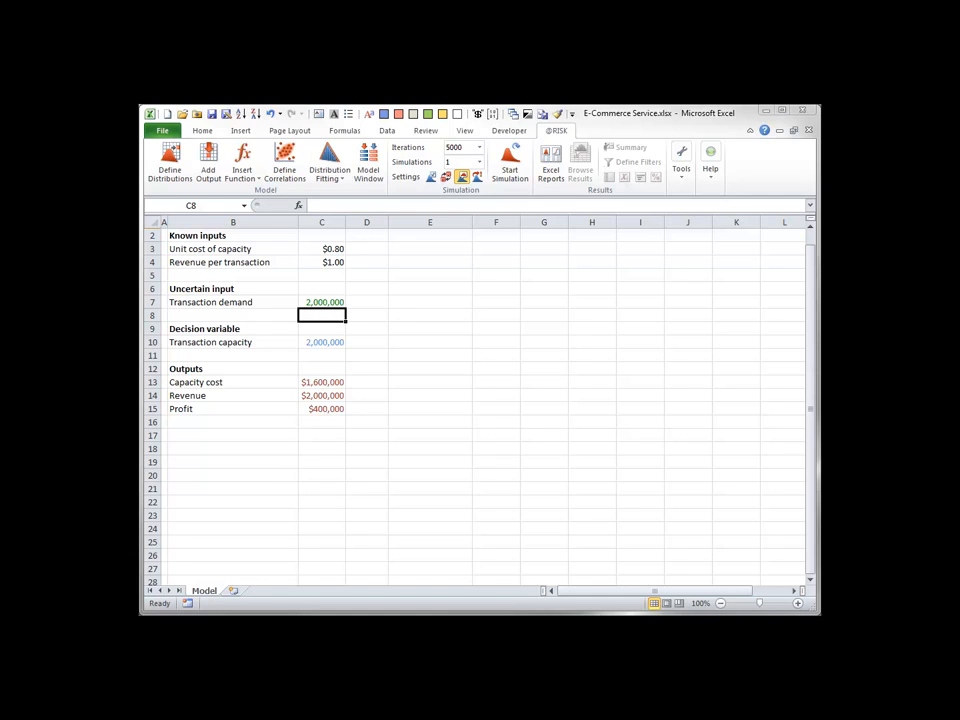
# Define a Normal probability distribution for the transaction demand in C7.
pyautogui.click(320, 302)
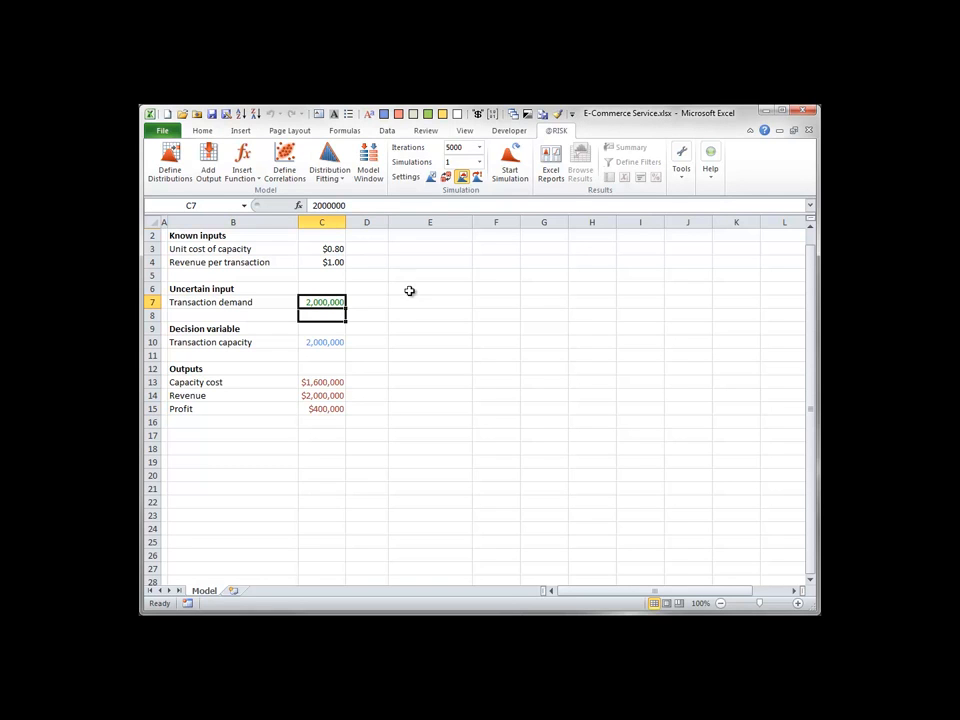
pyautogui.click(169, 160)
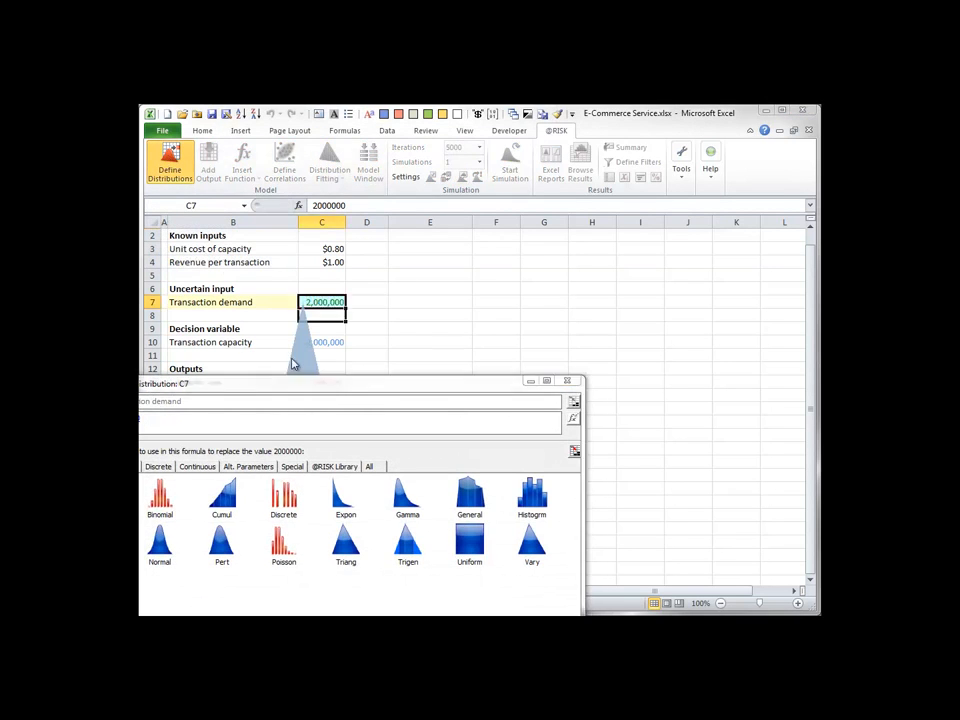
pyautogui.moveTo(306, 388); pyautogui.dragTo(461, 156)
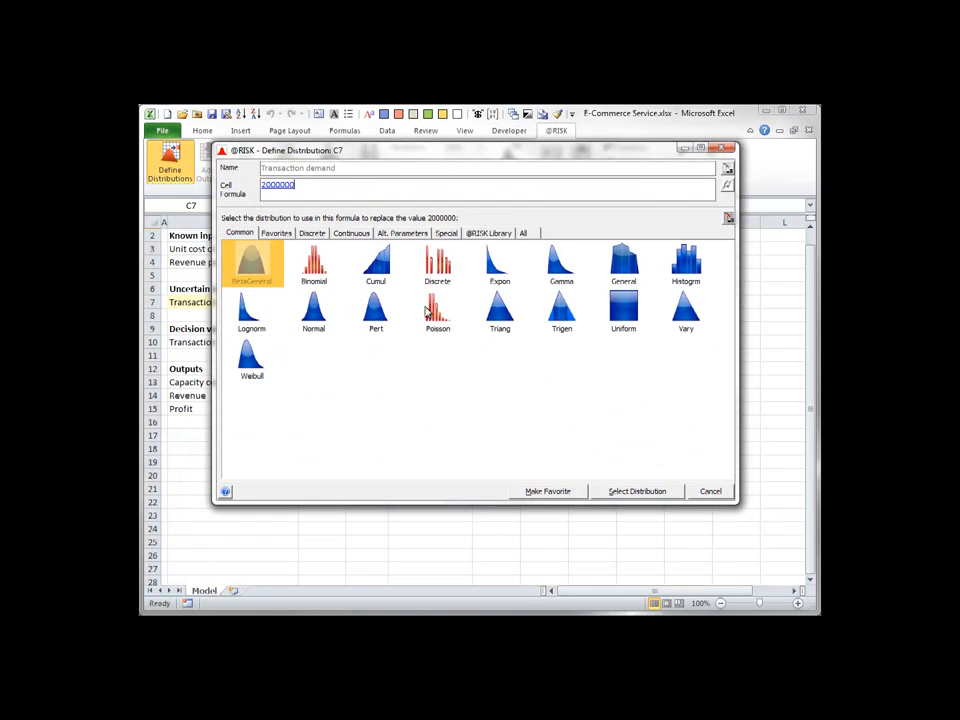
pyautogui.click(316, 318)
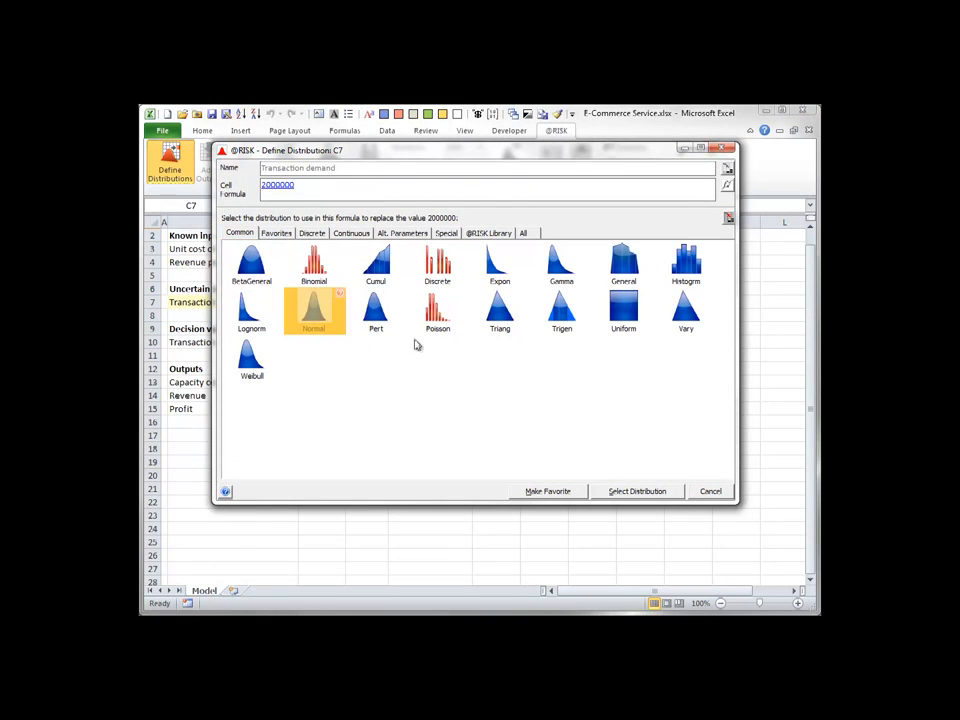
pyautogui.click(640, 491)
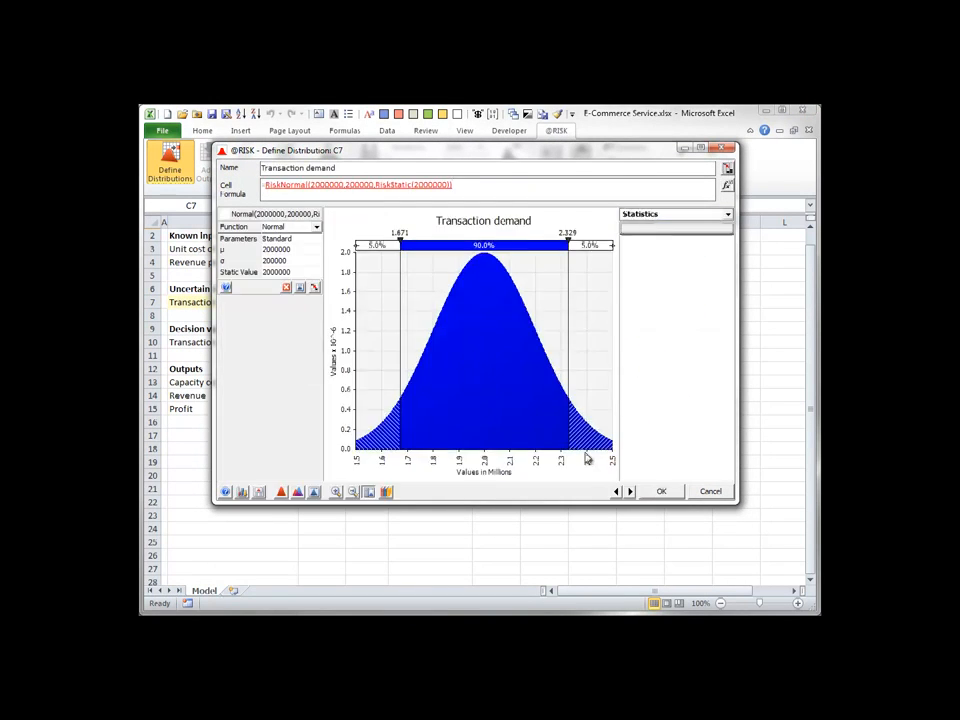
# Set the demand distribution's standard deviation to 500000 and apply it to the cell.
pyautogui.click(280, 249)
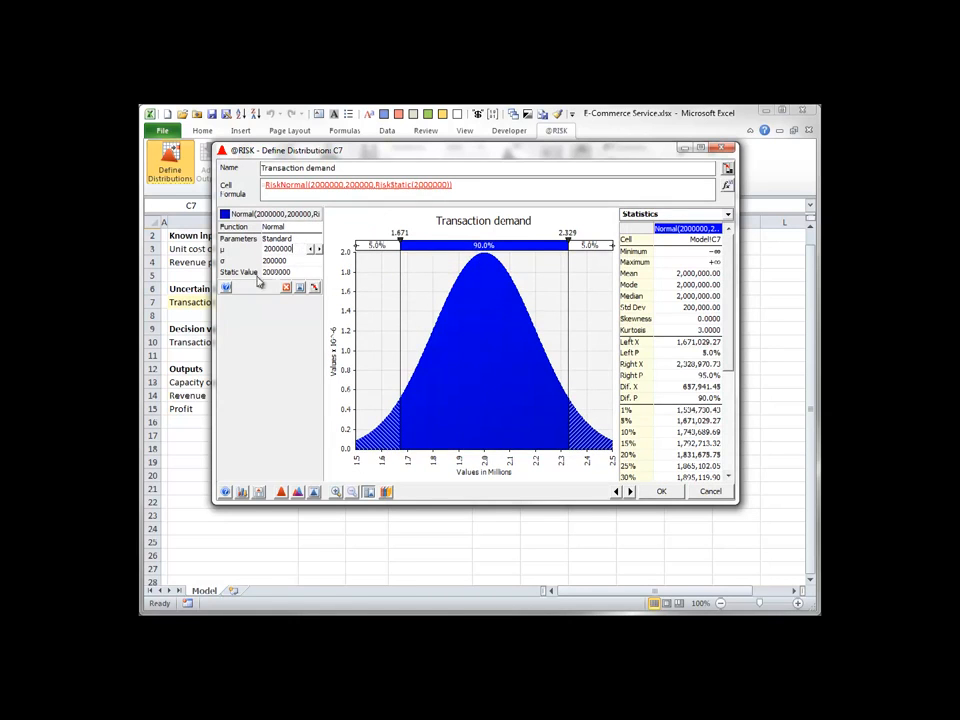
pyautogui.press('Tab')
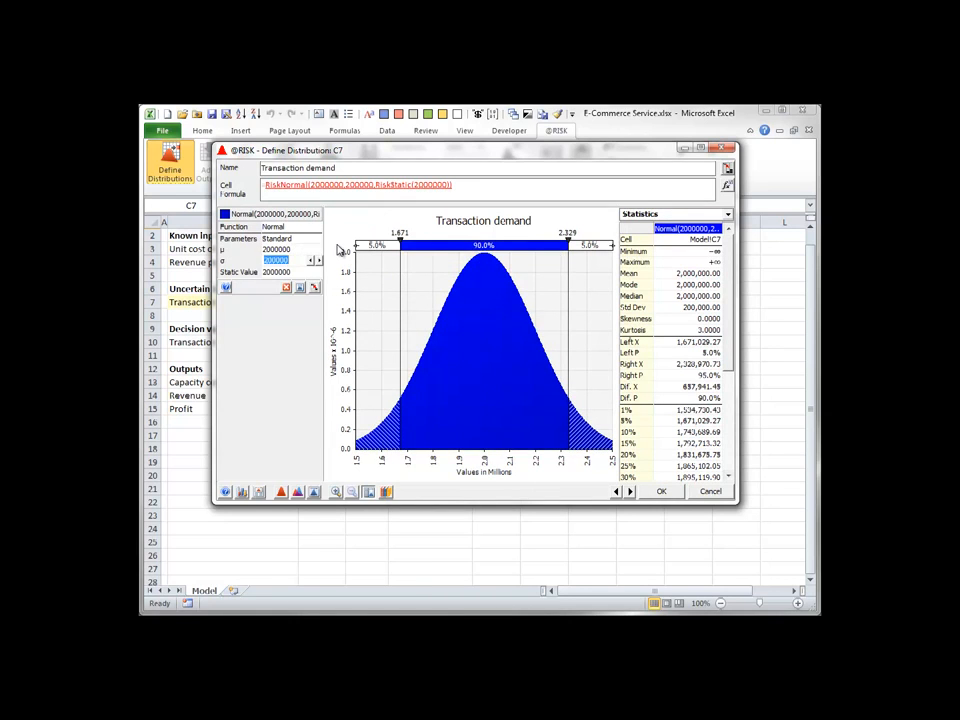
pyautogui.write('500000')
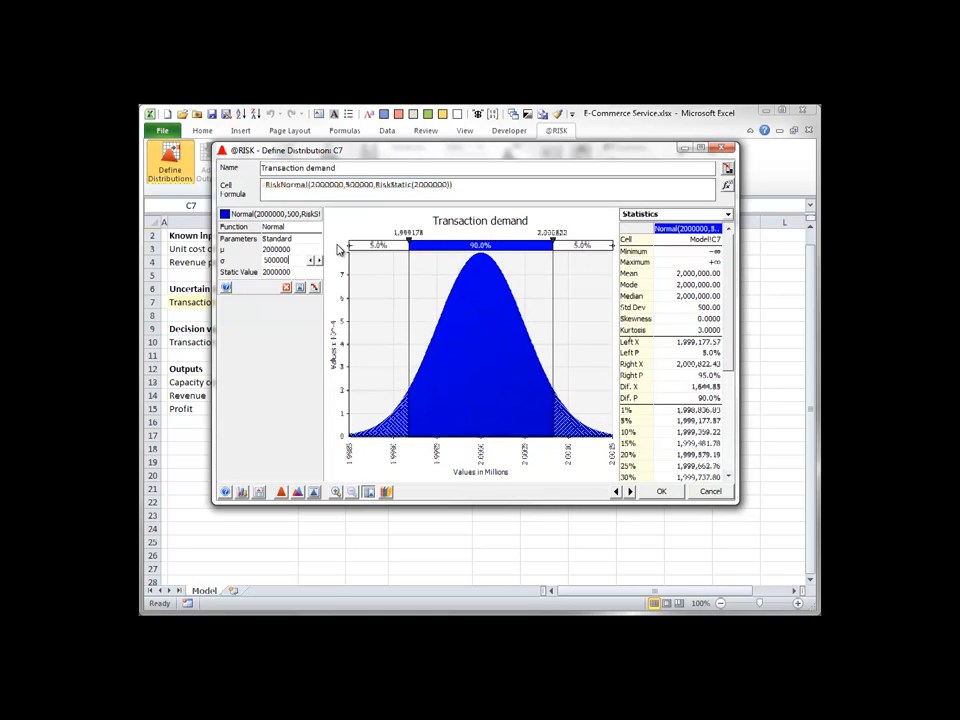
pyautogui.click(660, 491)
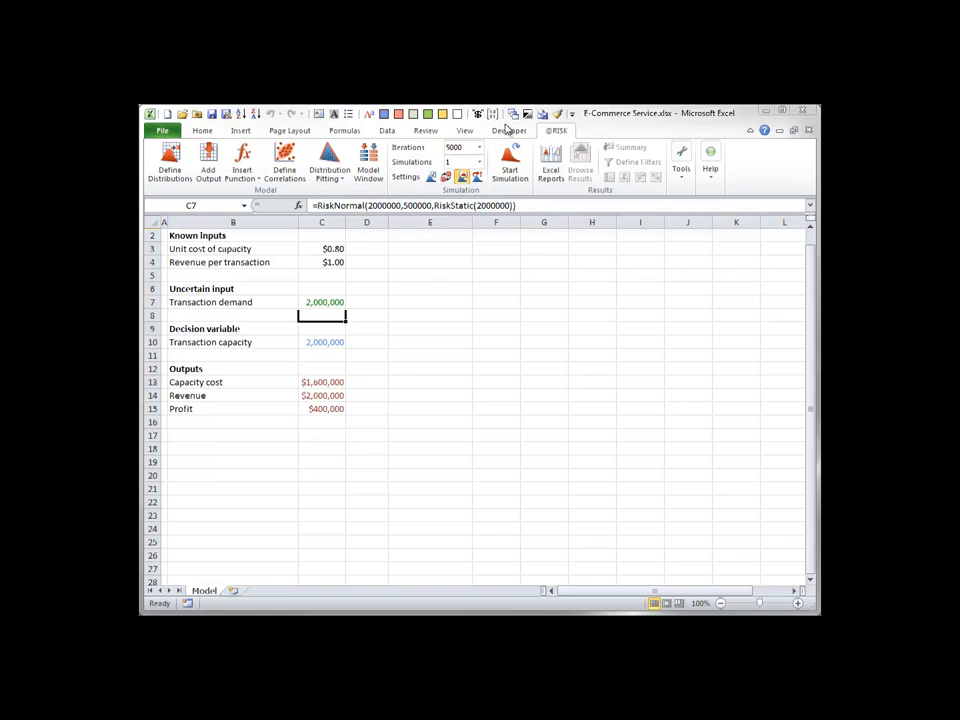
pyautogui.click(446, 177)
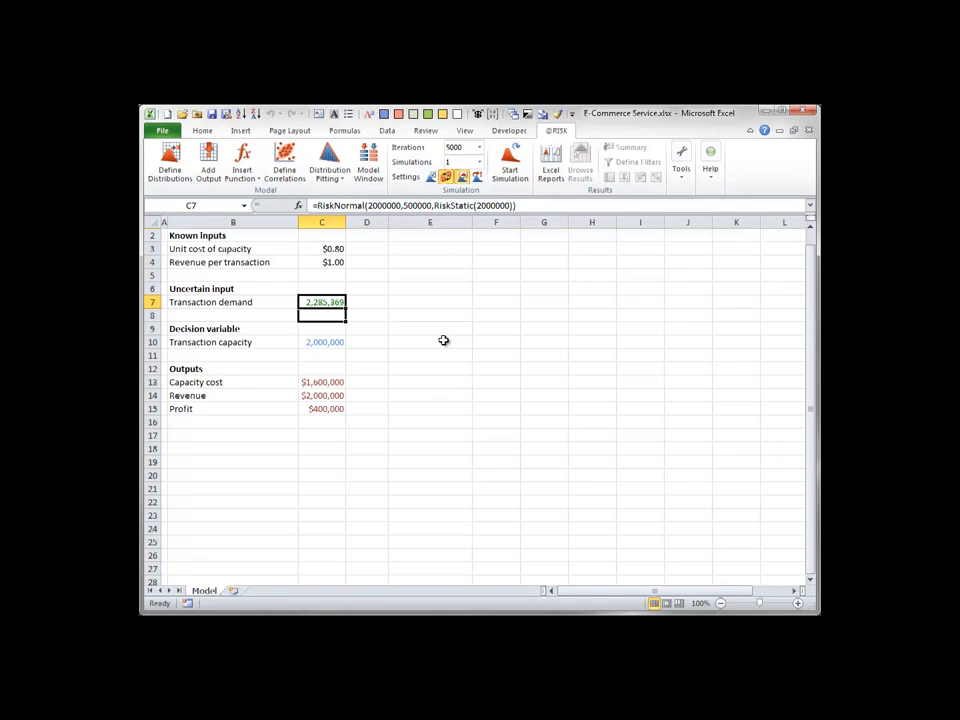
pyautogui.press('F9')
pyautogui.press('F9')
pyautogui.press('F9')
pyautogui.press('F9')
pyautogui.press('F9')
pyautogui.click(459, 178)
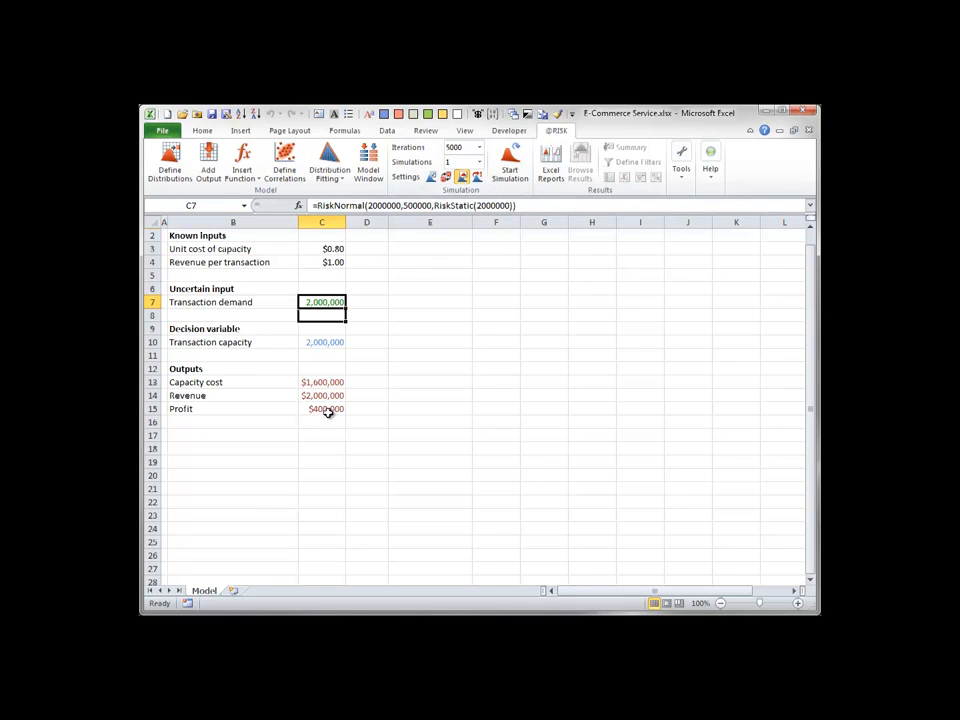
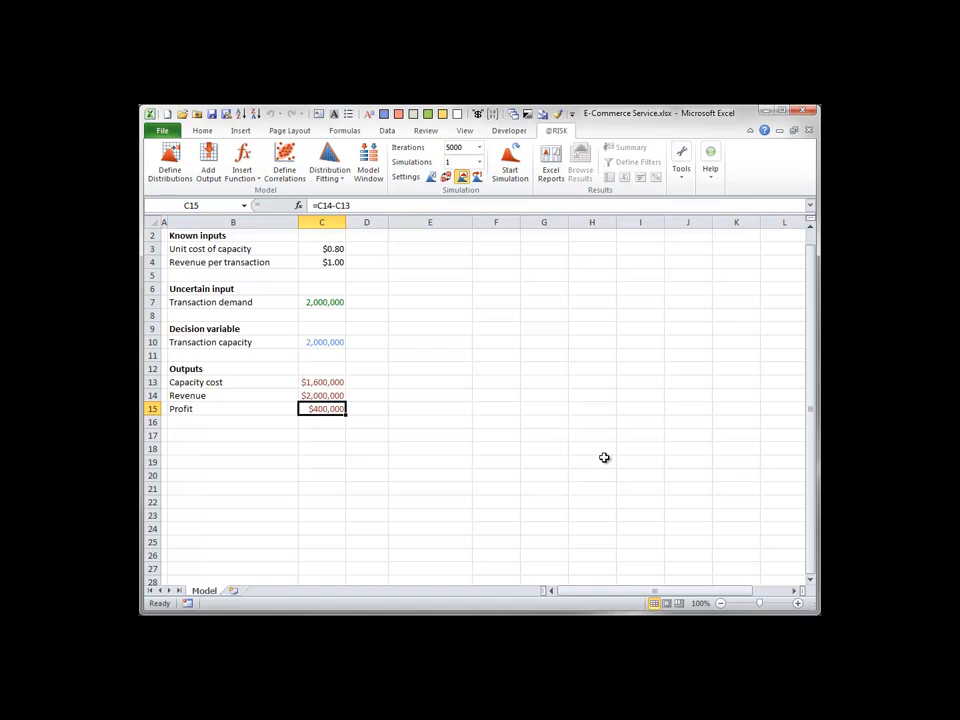
# Turn on random sampling in the sheet, recalculate repeatedly to observe demand and profit, and restore static values.
pyautogui.click(447, 178)
pyautogui.click(462, 181)
pyautogui.press('F9')
pyautogui.press('F9')
pyautogui.press('F9')
pyautogui.press('F9')
pyautogui.press('F9')
pyautogui.press('F9')
pyautogui.press('F9')
pyautogui.press('F9')
pyautogui.press('F9')
pyautogui.click(446, 177)
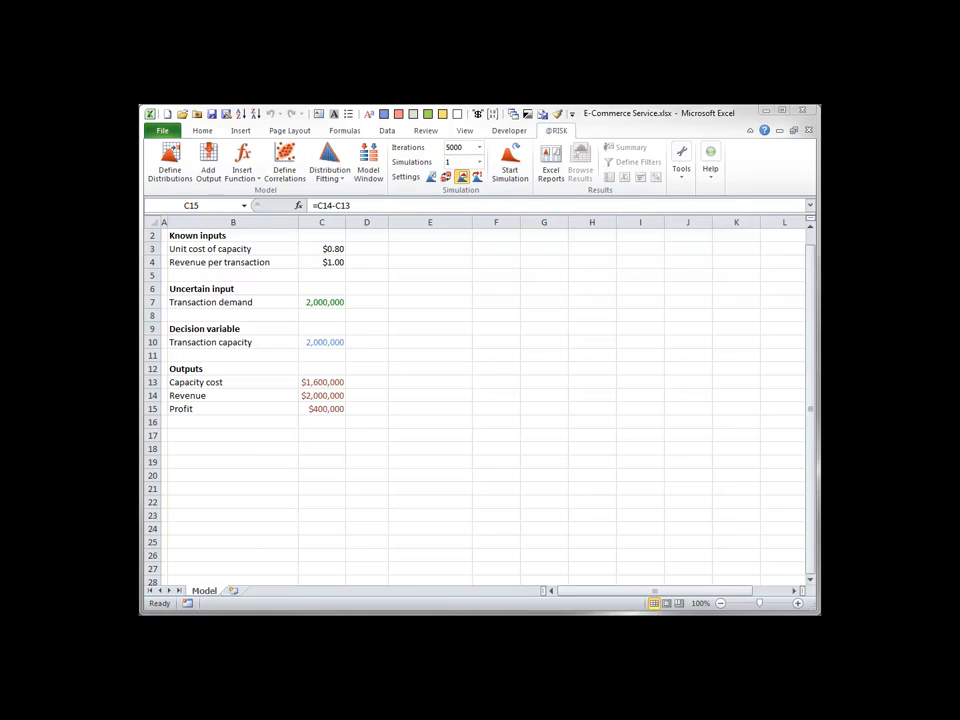
pyautogui.click(318, 408)
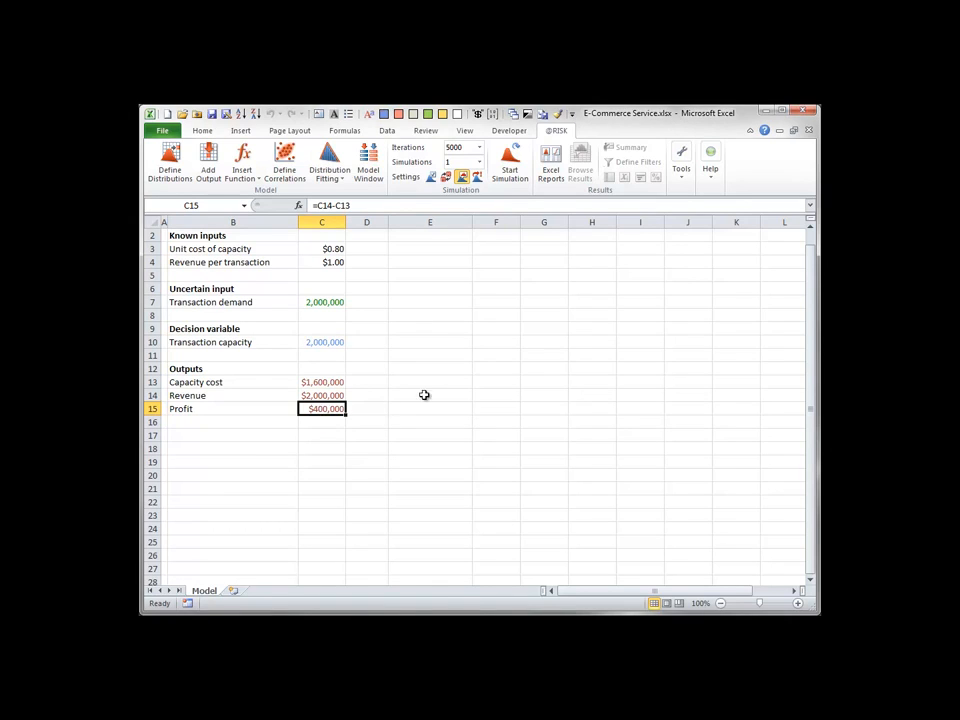
pyautogui.click(206, 158)
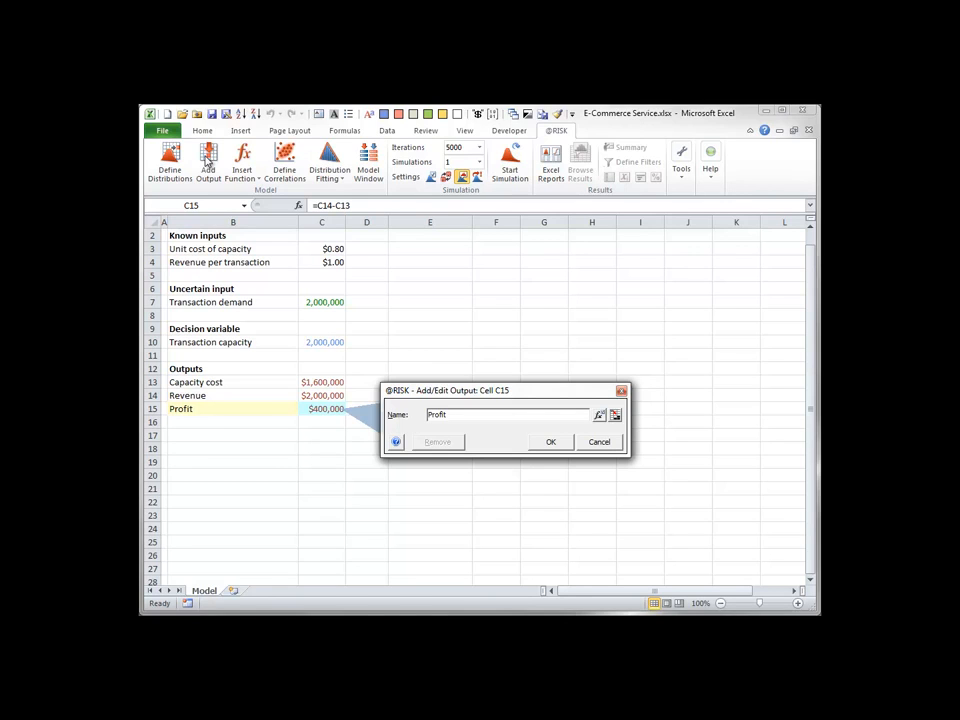
pyautogui.click(555, 442)
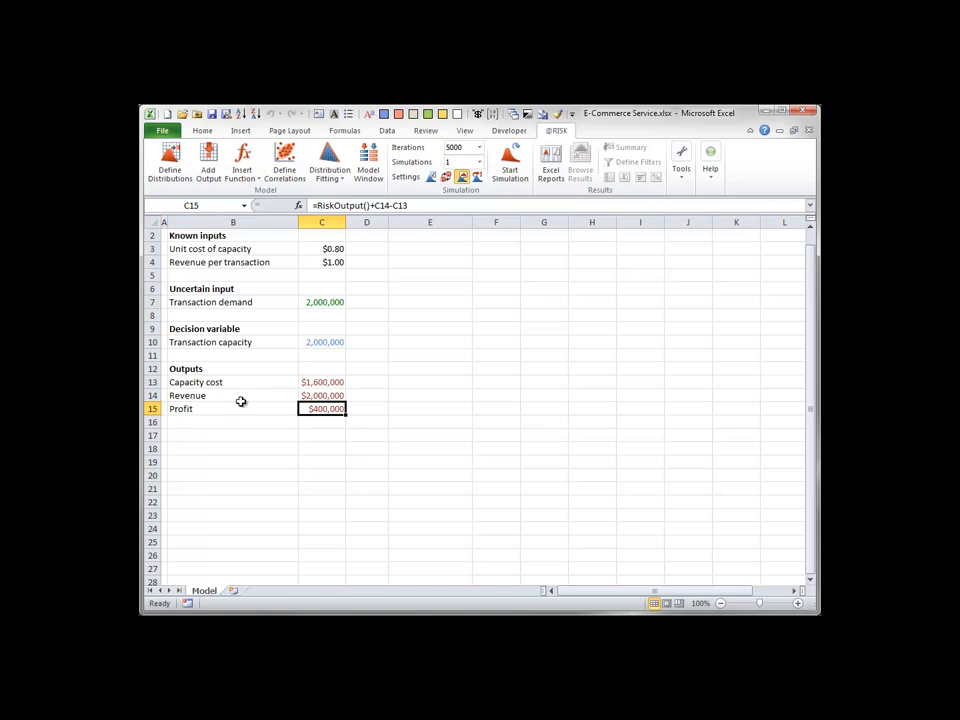
pyautogui.doubleClick(319, 407)
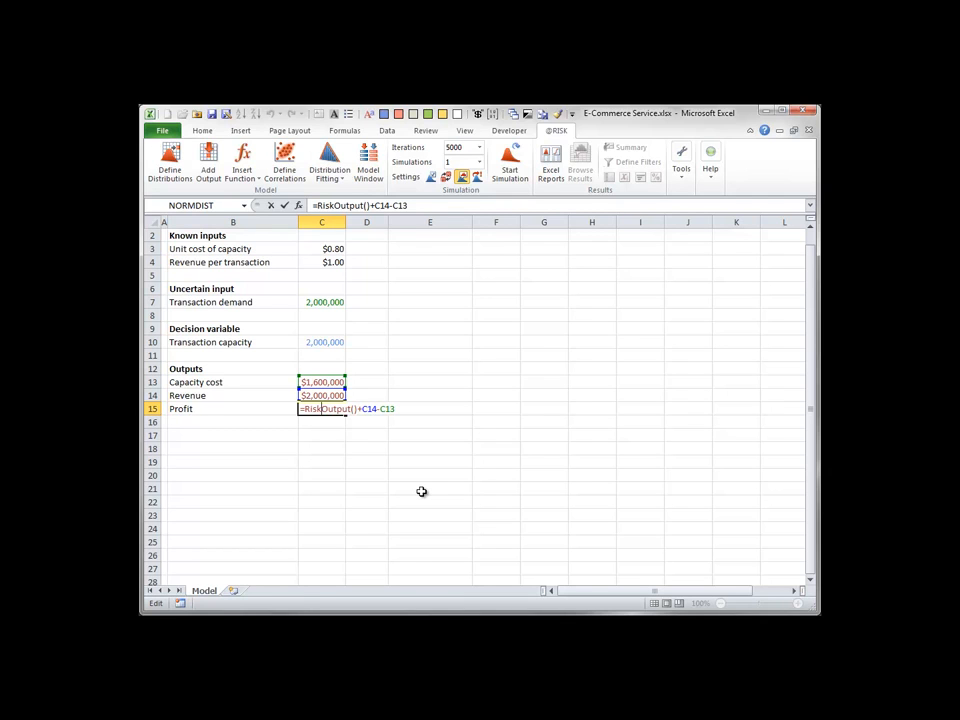
pyautogui.hotkey('ctrl', 'Return')
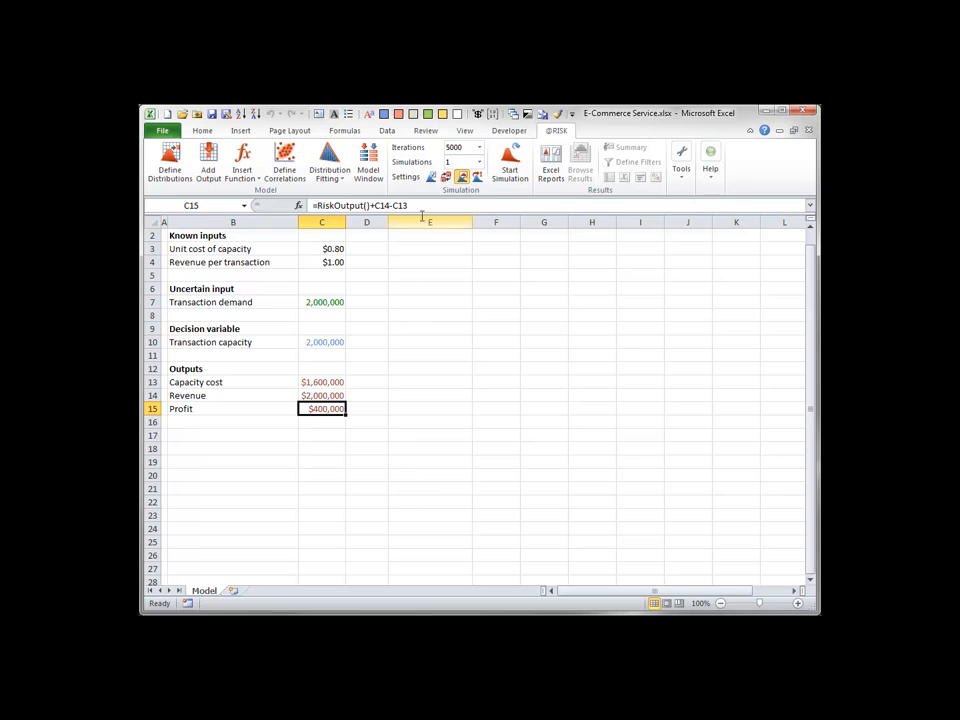
# Review the simulation settings, including the sampling options and initial seed choices, and leave without changes.
pyautogui.click(429, 178)
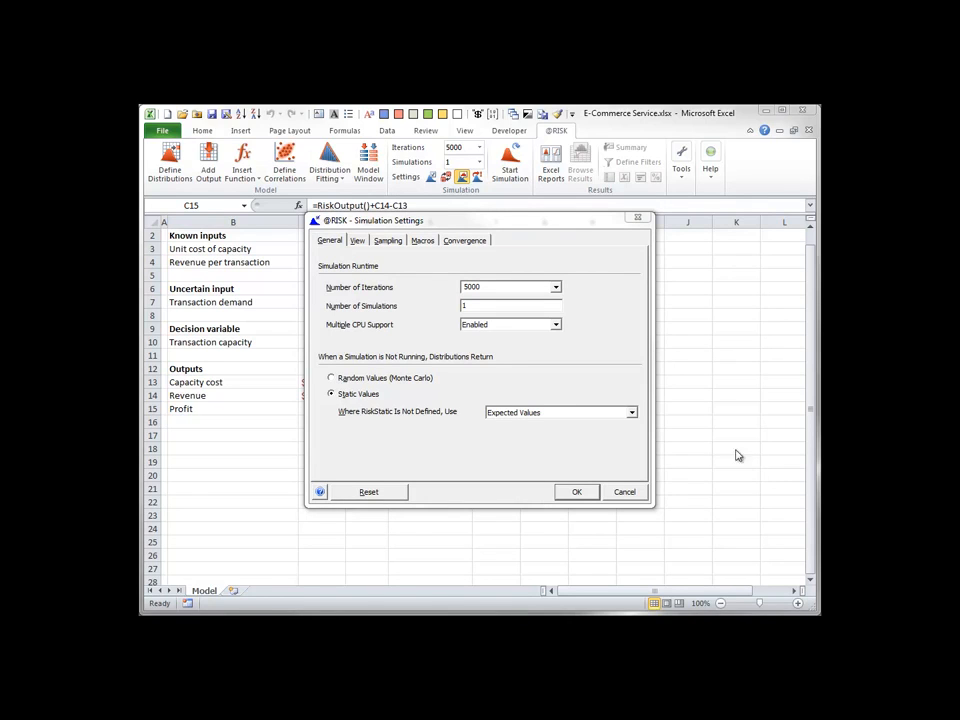
pyautogui.click(387, 242)
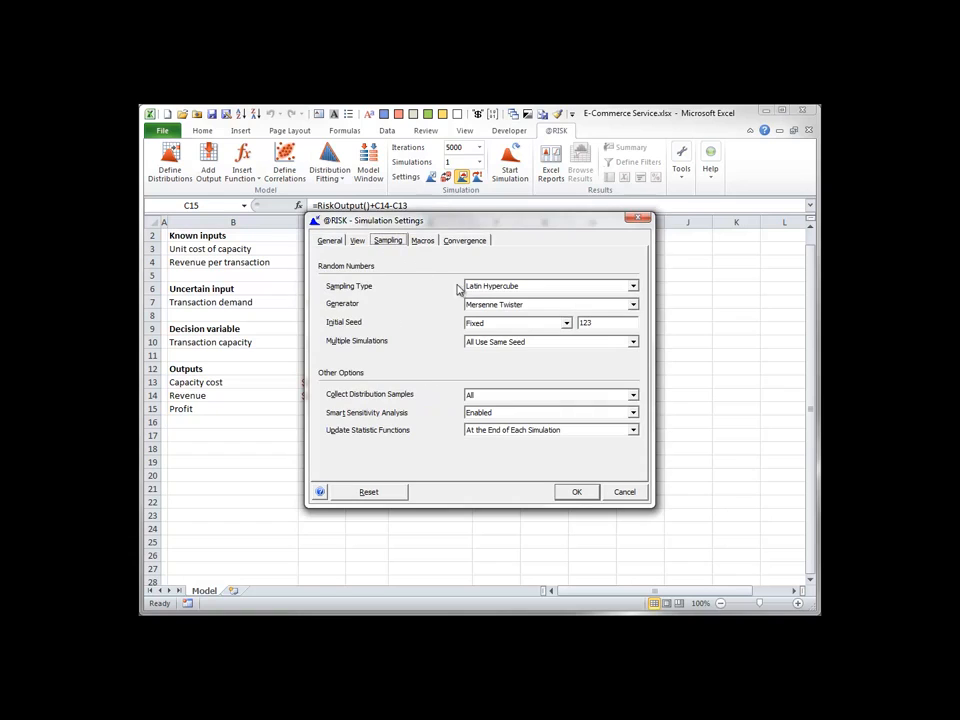
pyautogui.click(566, 325)
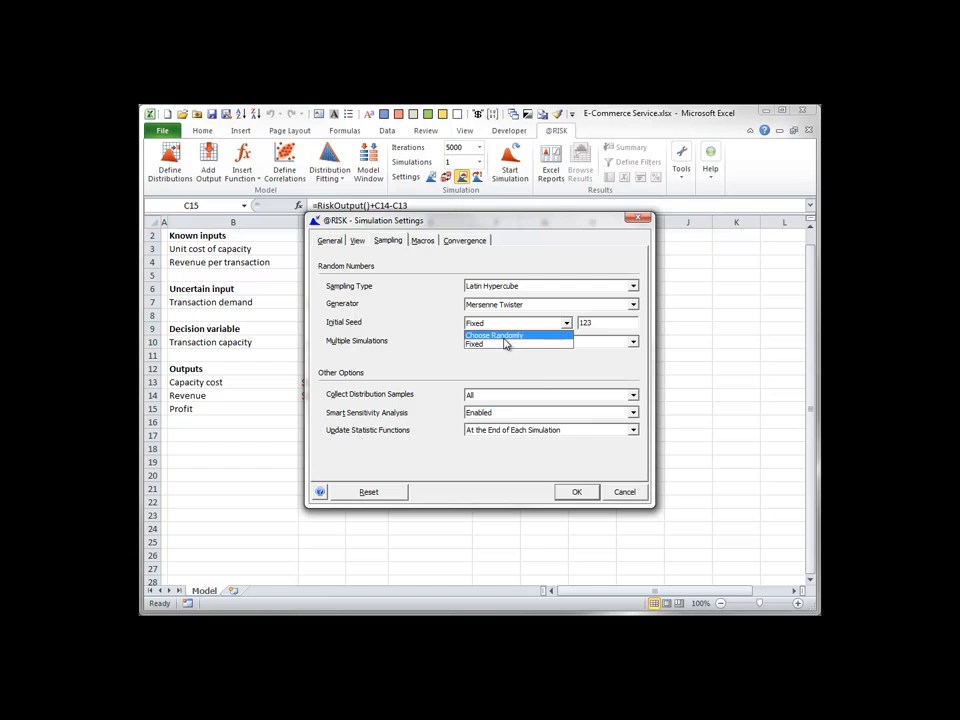
pyautogui.click(624, 491)
pyautogui.click(626, 494)
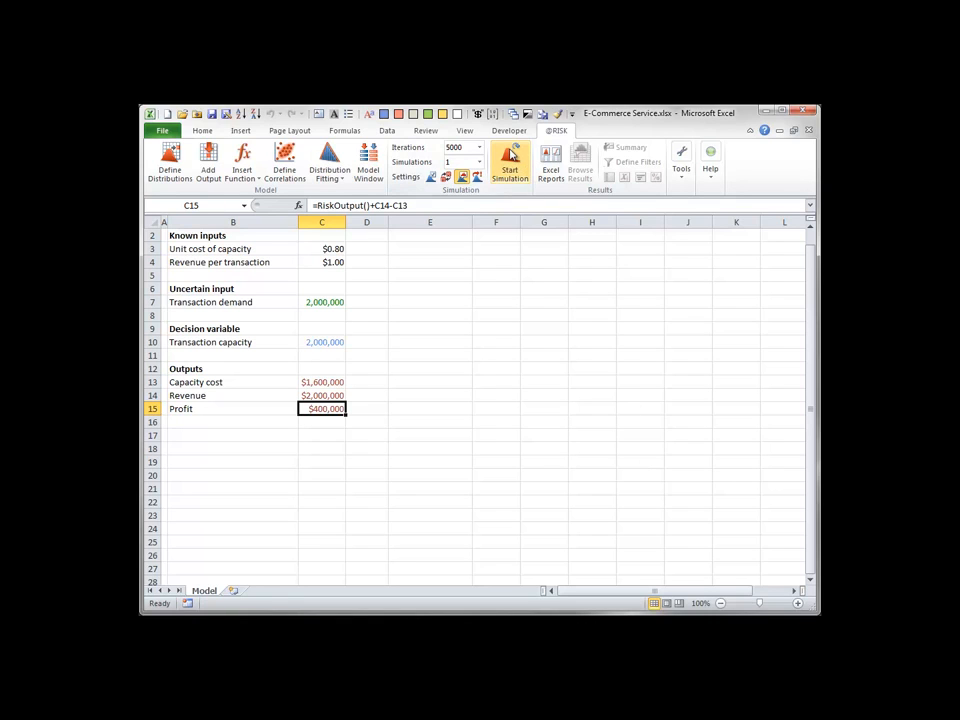
# Run the simulation with 5000 iterations, view the Profit output distribution and close its results window.
pyautogui.click(510, 154)
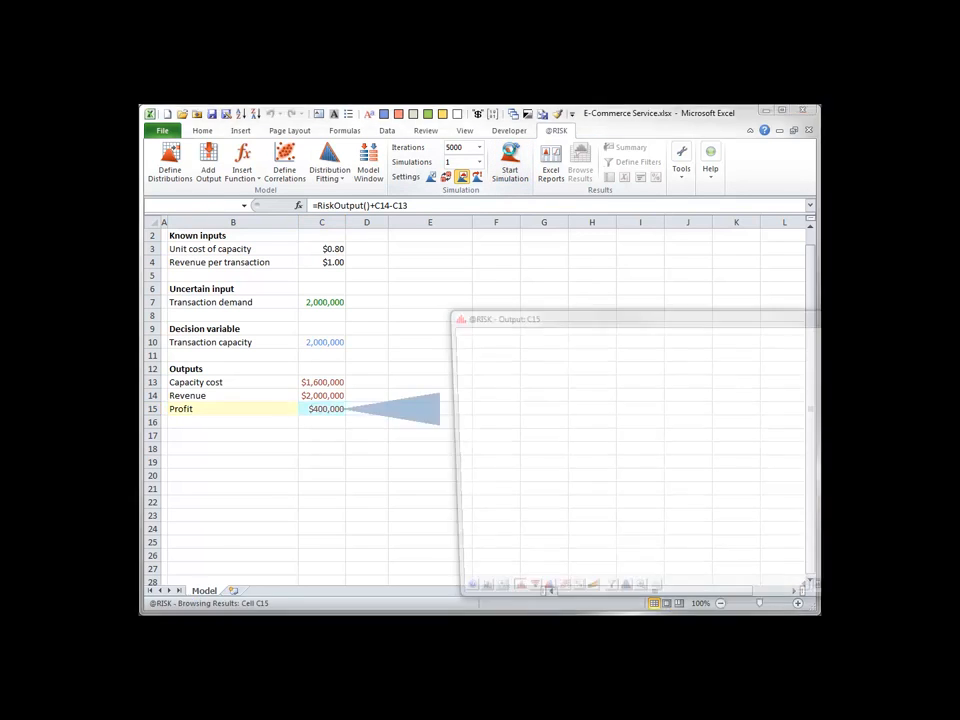
pyautogui.moveTo(606, 317); pyautogui.dragTo(371, 191)
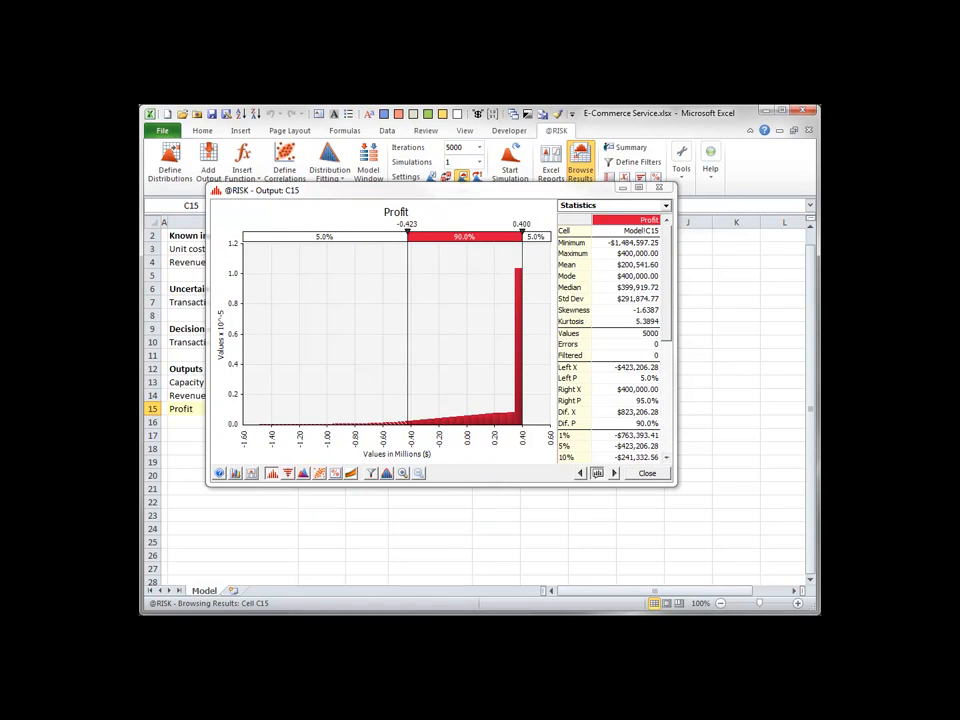
pyautogui.click(647, 473)
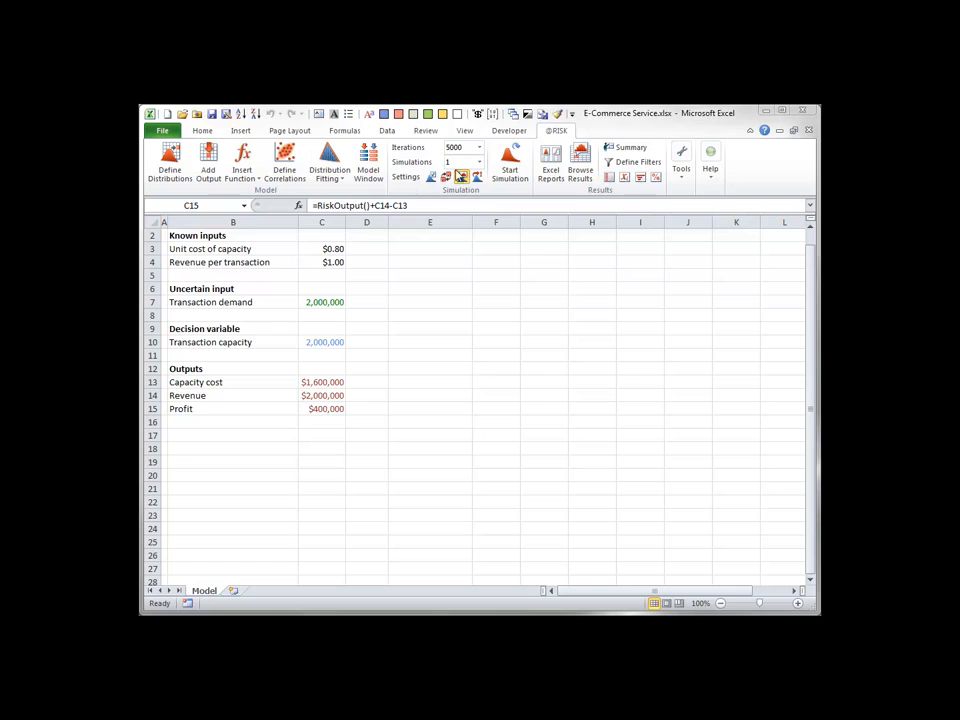
pyautogui.click(462, 177)
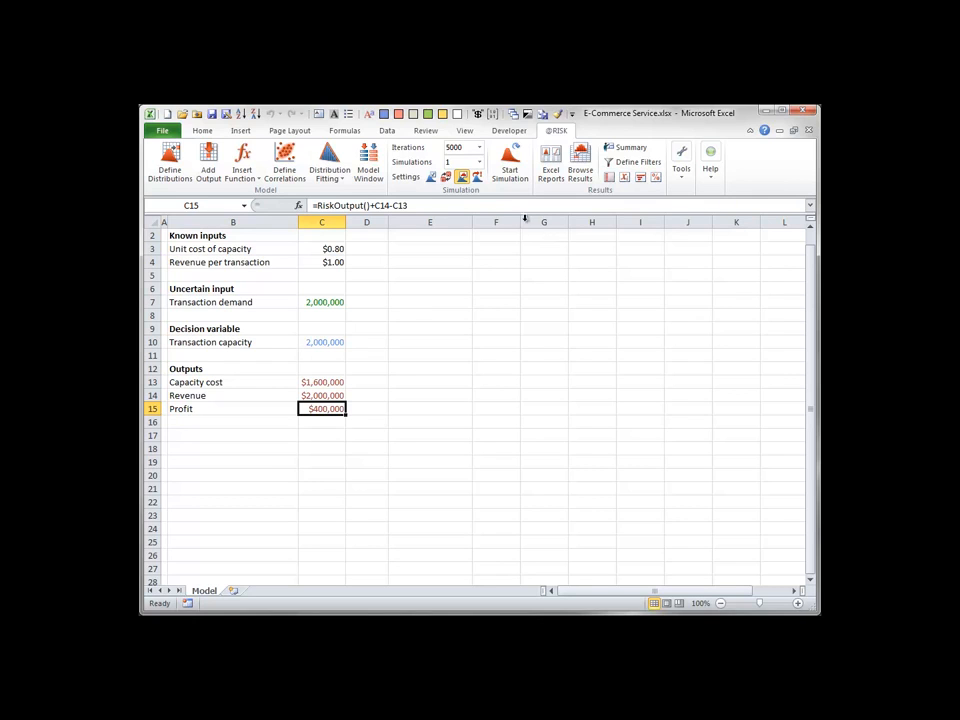
pyautogui.click(213, 117)
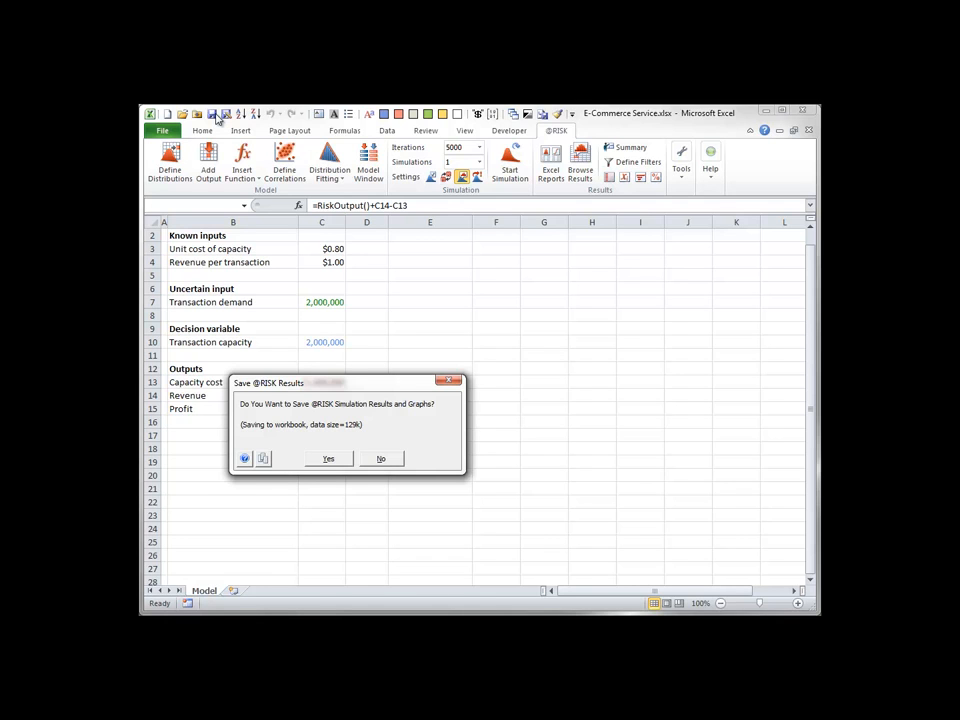
pyautogui.click(381, 459)
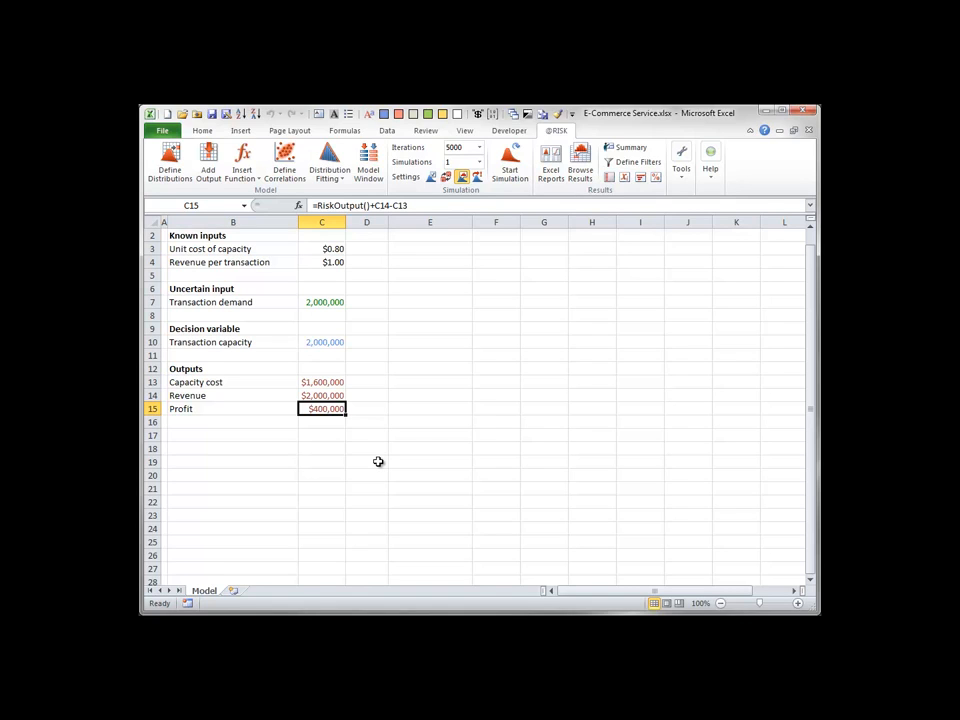
# Browse the simulated Profit results and set the histogram's left delimiter to 0.
pyautogui.click(580, 162)
pyautogui.moveTo(644, 309); pyautogui.dragTo(476, 216)
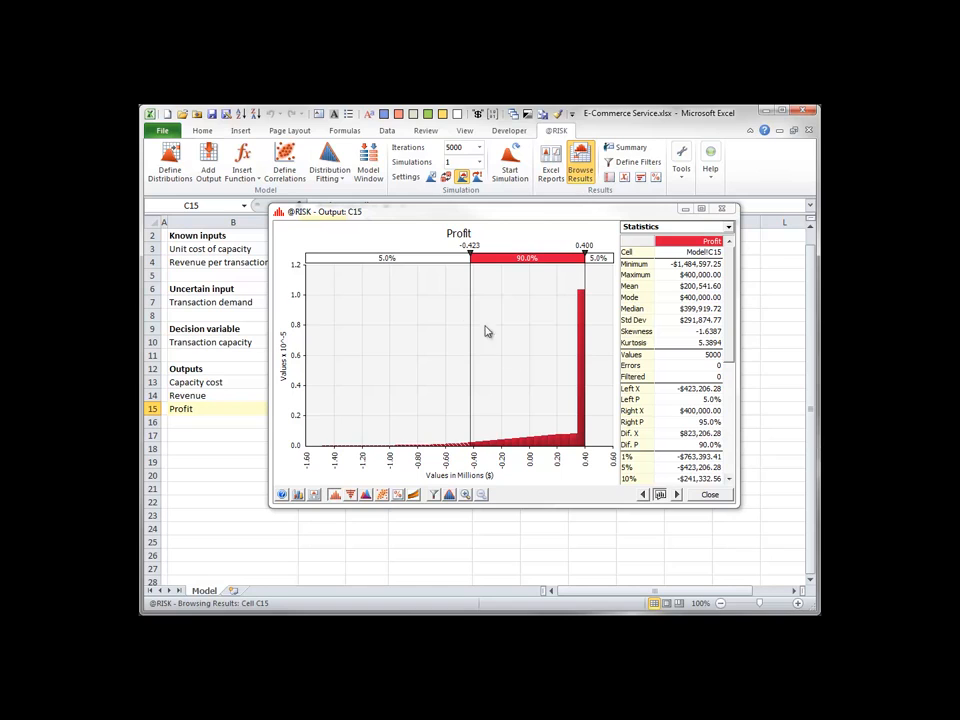
pyautogui.click(469, 245)
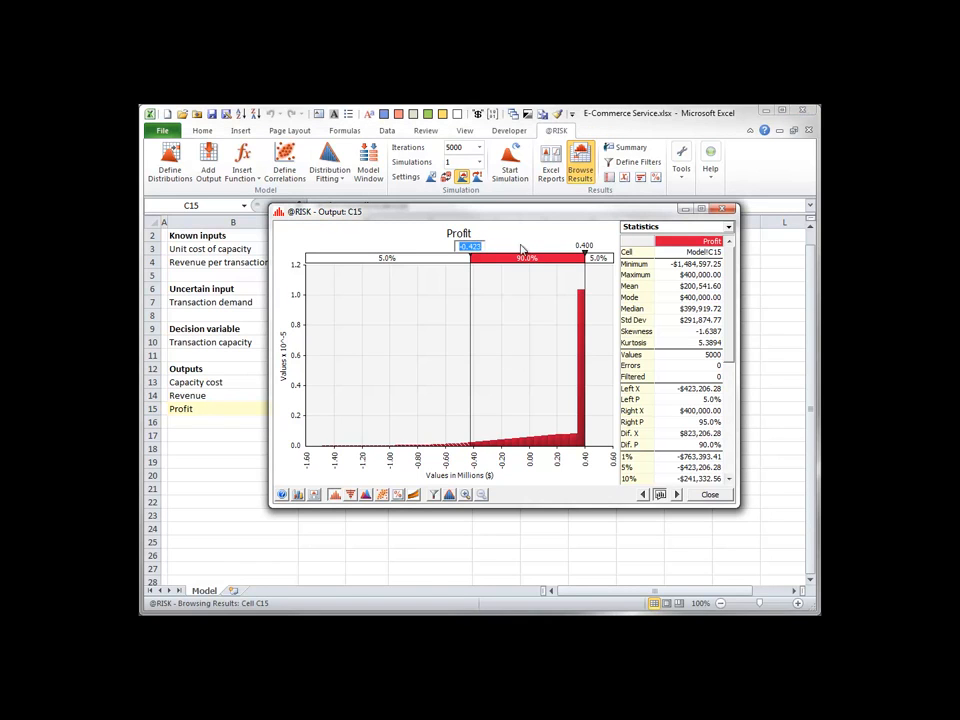
pyautogui.write('0')
pyautogui.press('Return')
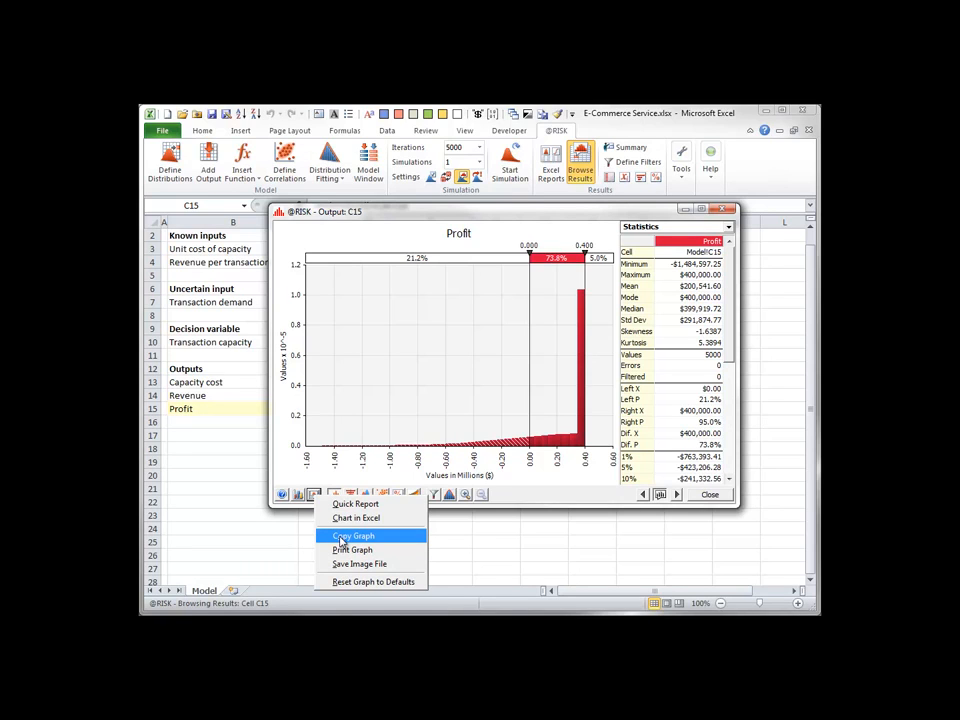
# Paste a copy of the Profit graph into the sheet at E6 and delete the pasted picture.
pyautogui.click(340, 541)
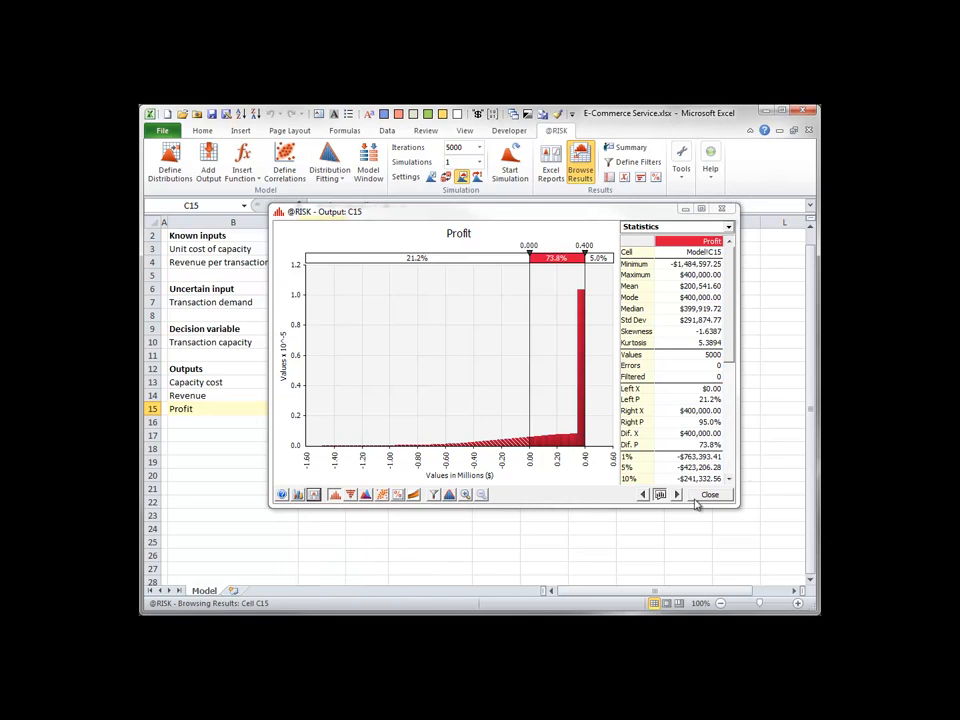
pyautogui.click(710, 497)
pyautogui.click(390, 292)
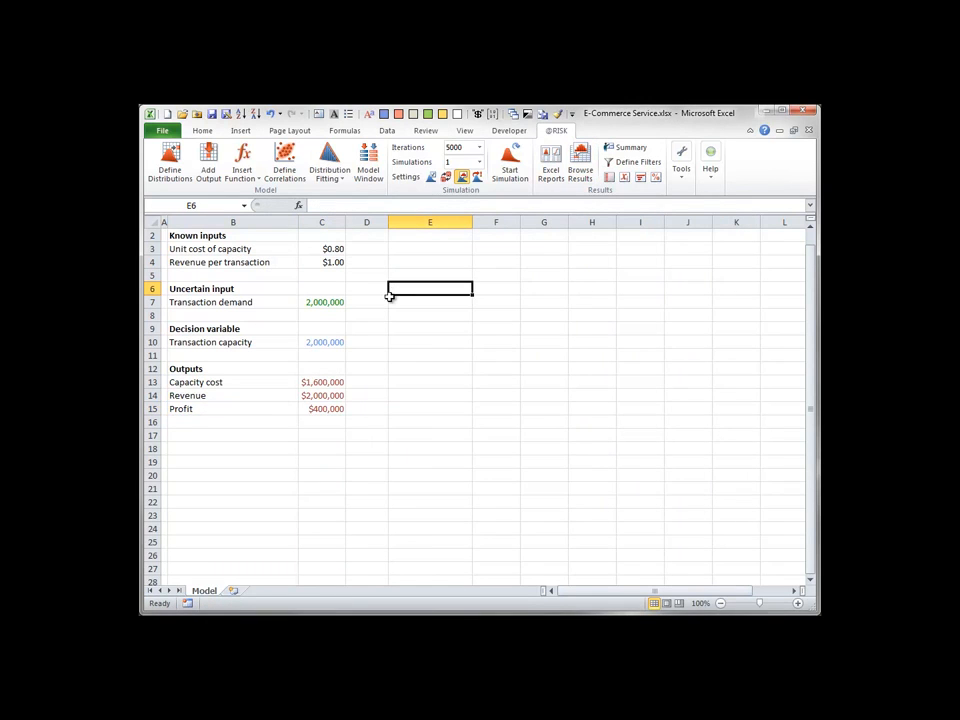
pyautogui.hotkey('ctrl', 'v')
pyautogui.moveTo(525, 300); pyautogui.dragTo(366, 268)
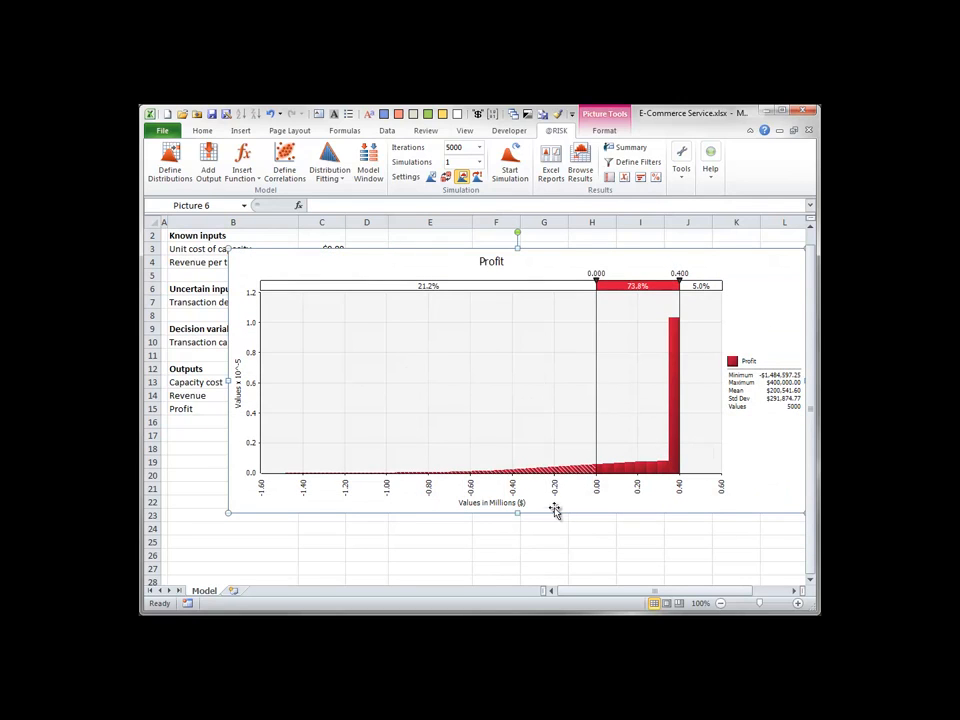
pyautogui.press('Delete')
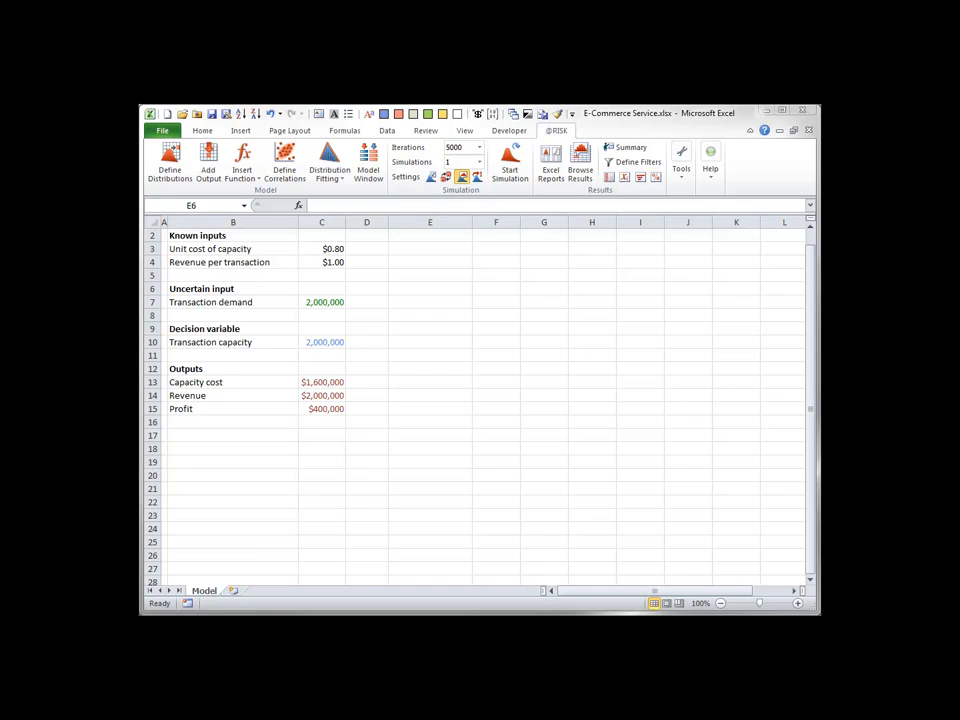
# Browse the simulated results for the transaction demand input in C7 and close the graph.
pyautogui.click(322, 302)
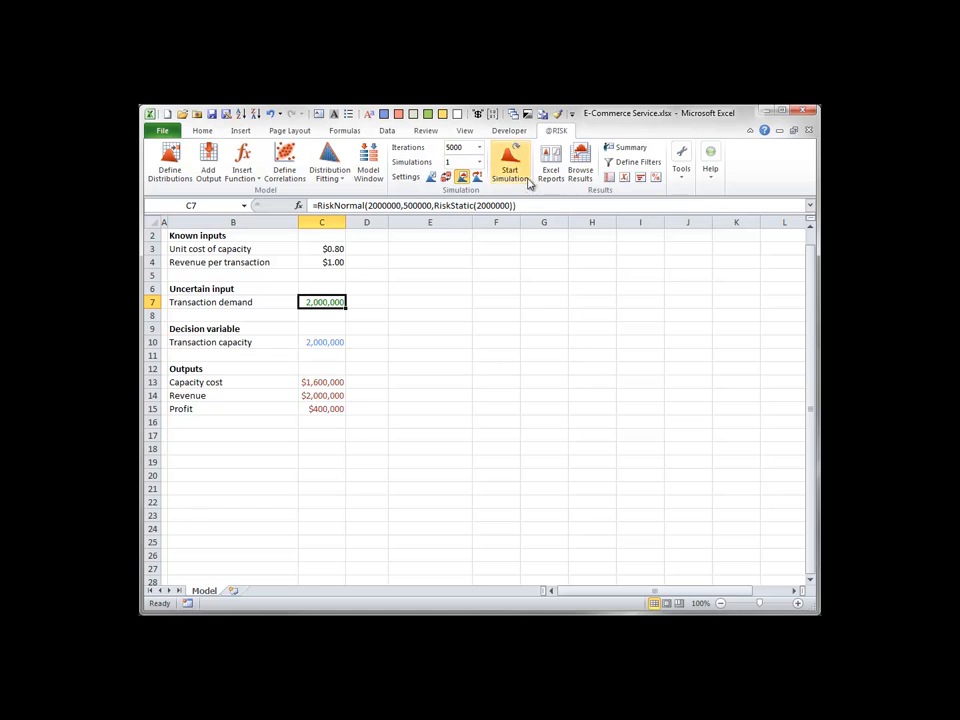
pyautogui.click(581, 160)
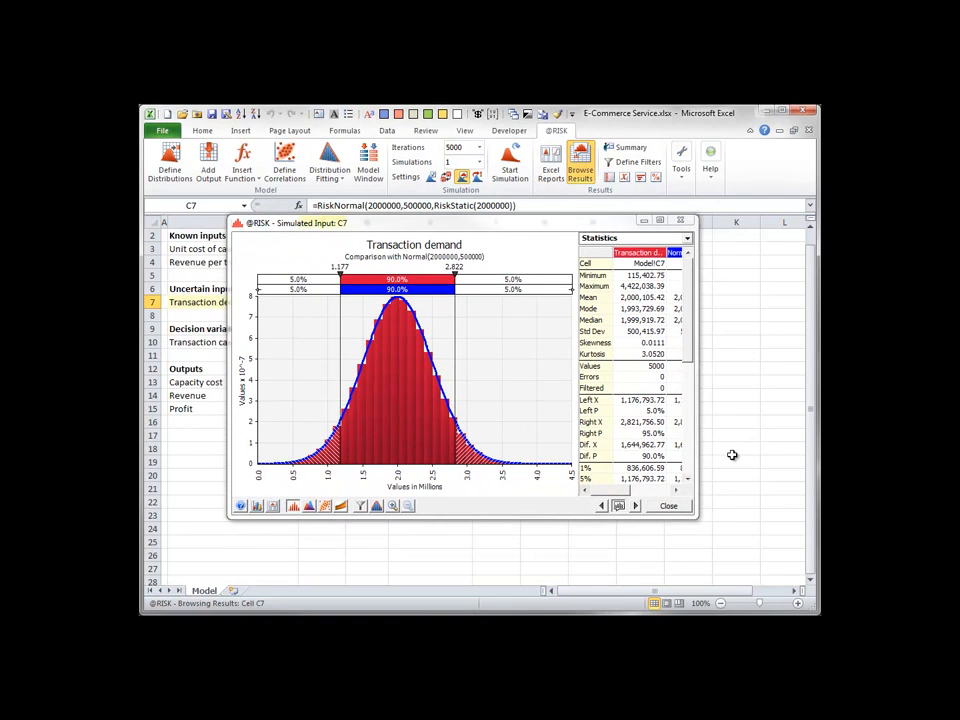
pyautogui.click(668, 505)
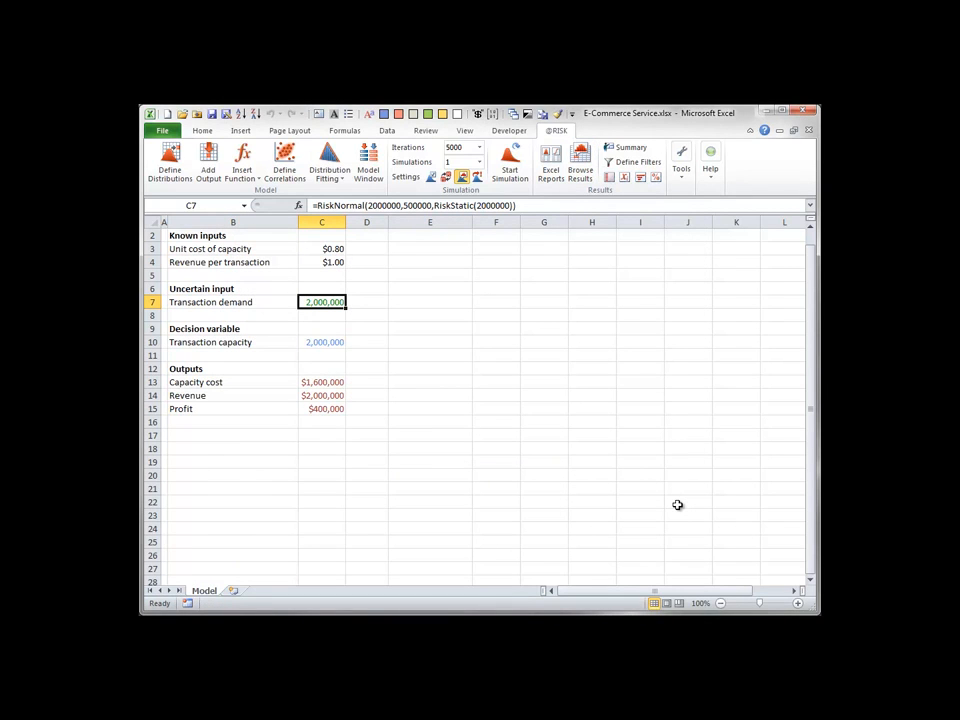
# Open the simulation results summary and add the Median and Std Dev columns to its table.
pyautogui.click(633, 152)
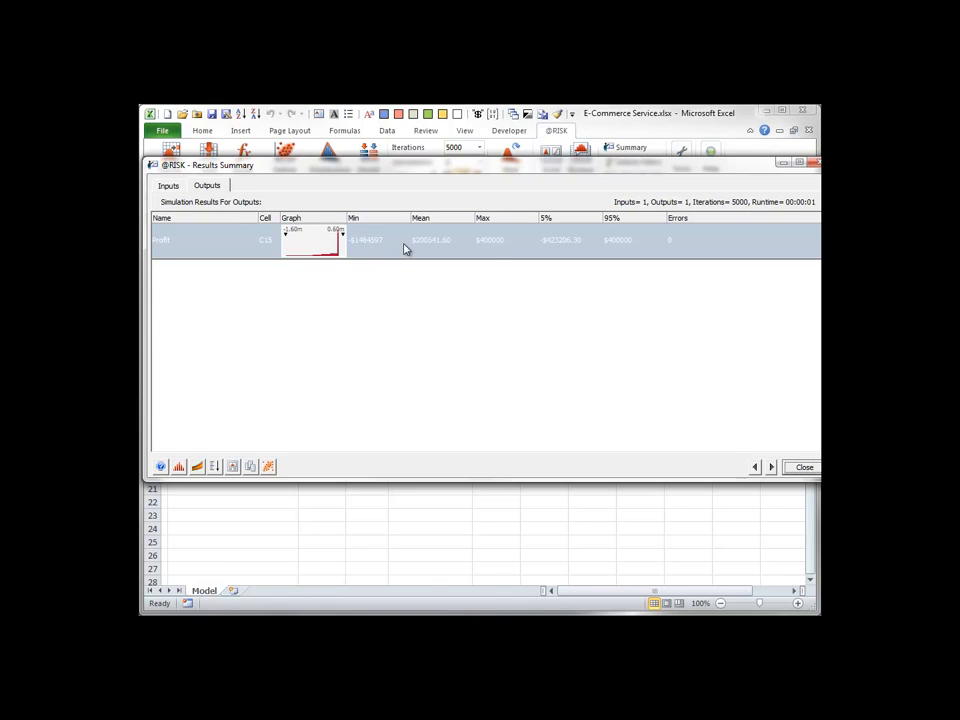
pyautogui.click(499, 255)
pyautogui.rightClick(499, 255)
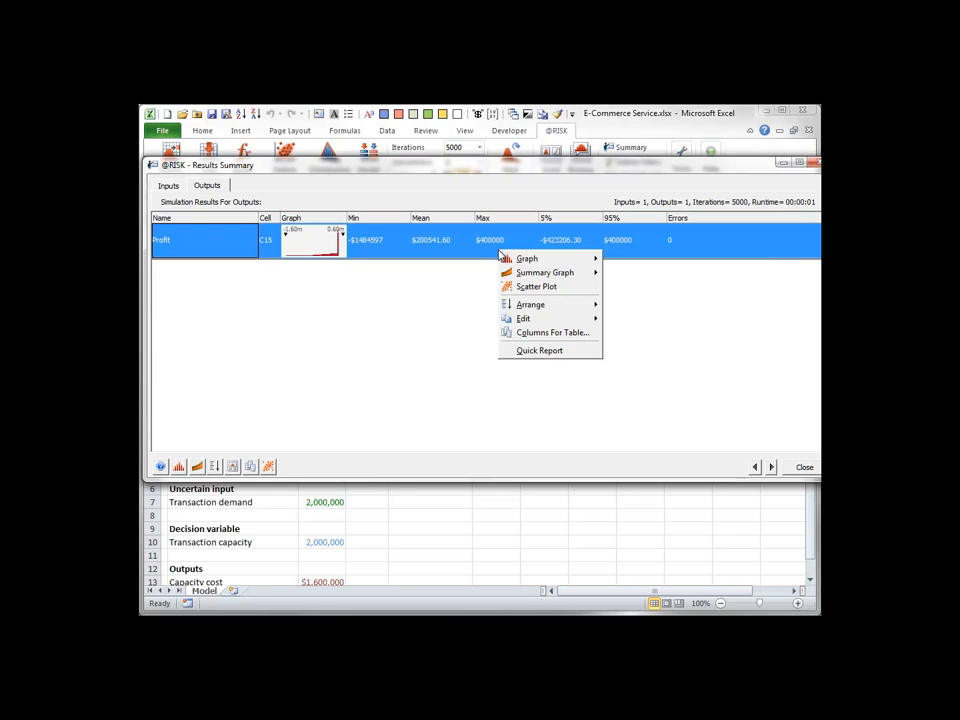
pyautogui.click(518, 333)
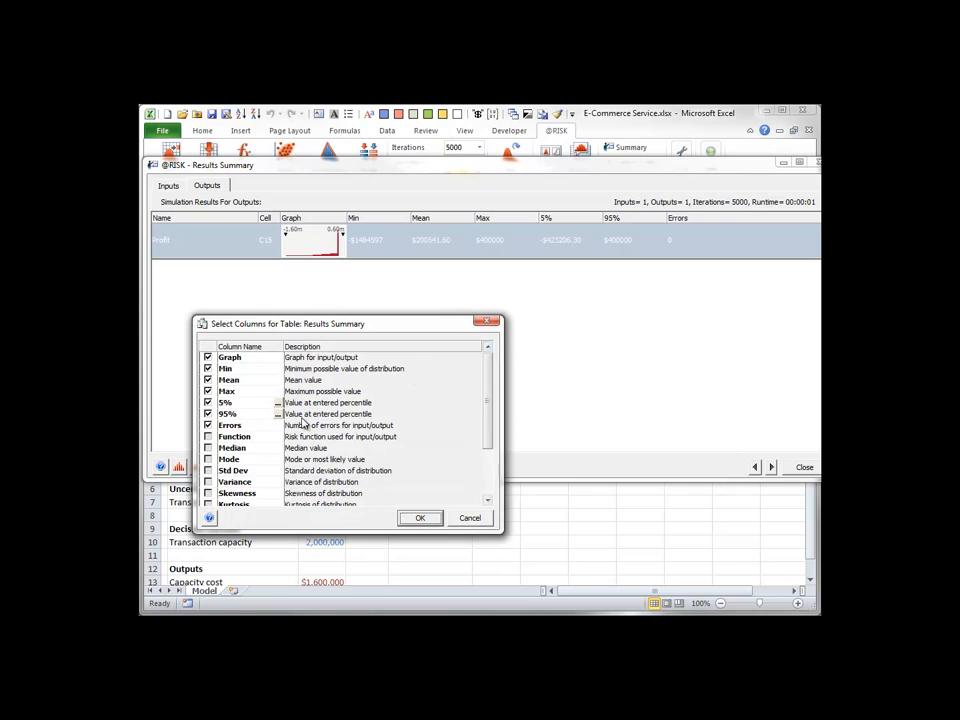
pyautogui.click(208, 448)
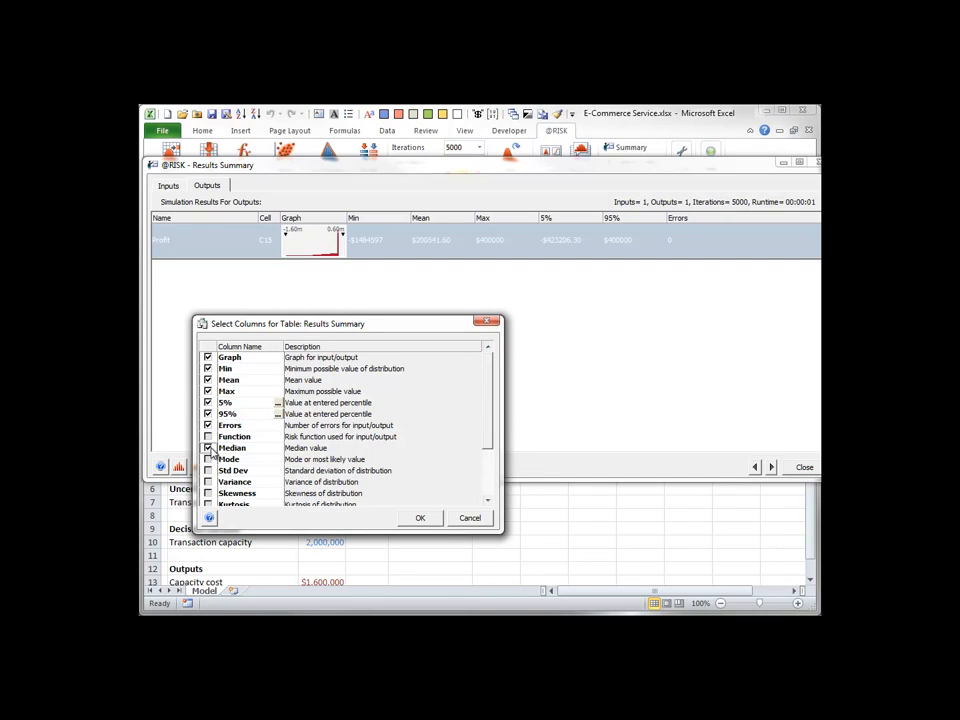
pyautogui.click(208, 470)
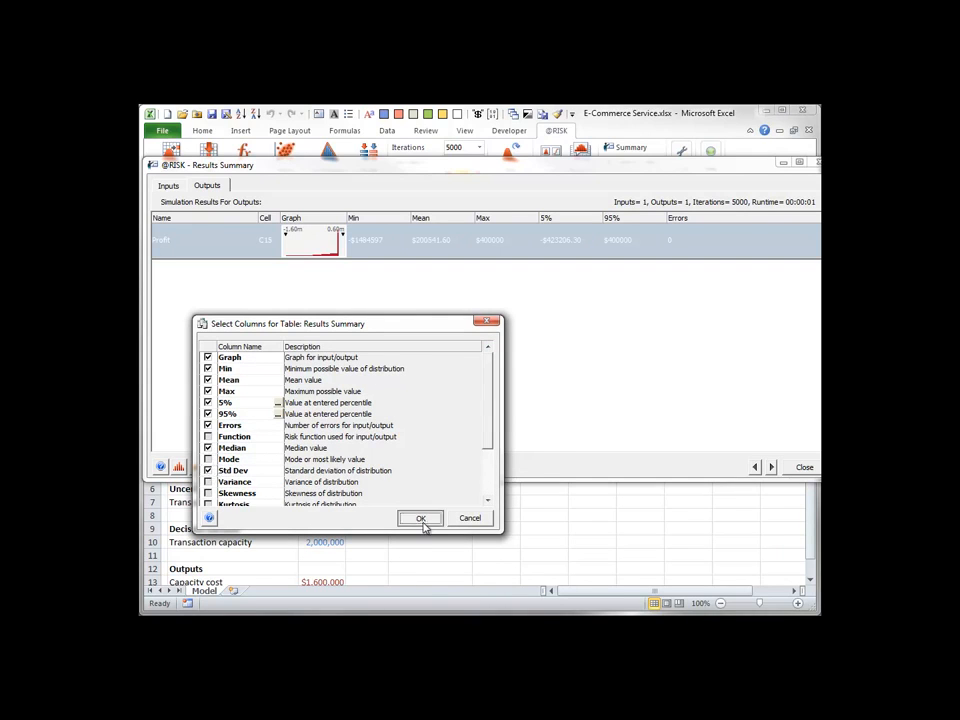
pyautogui.click(420, 518)
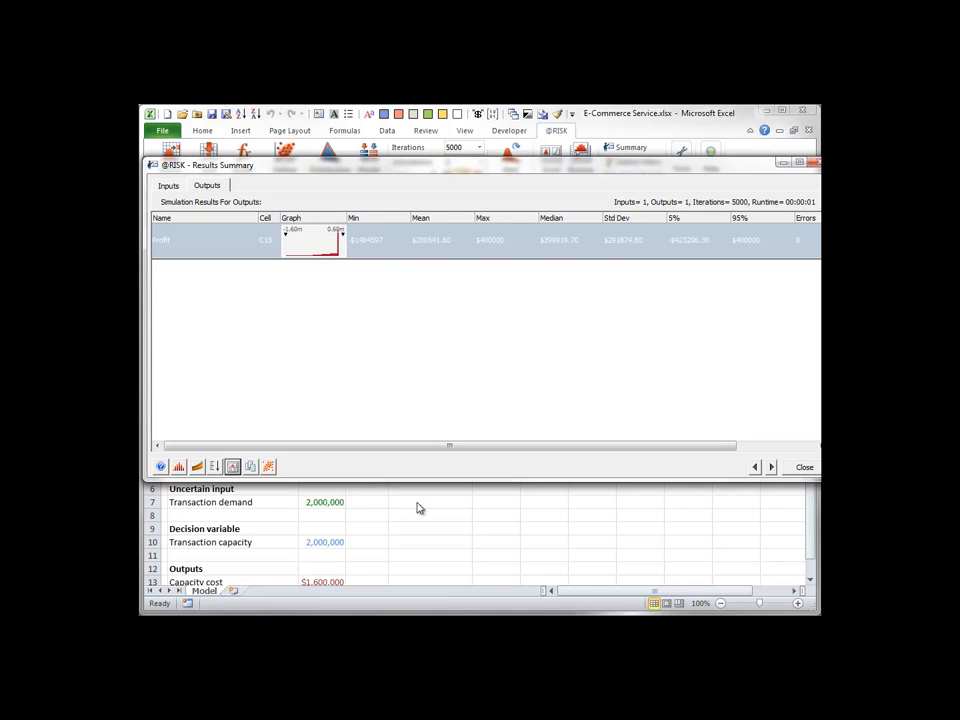
# Check the edit and export options for the Profit results summary table and close the summary window.
pyautogui.click(232, 467)
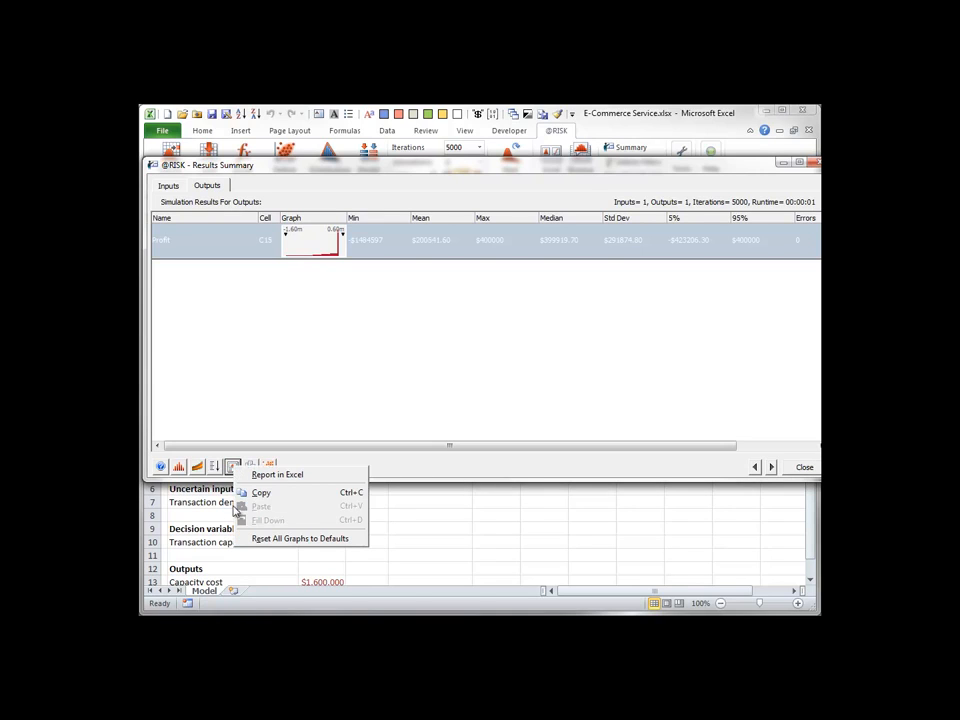
pyautogui.click(250, 492)
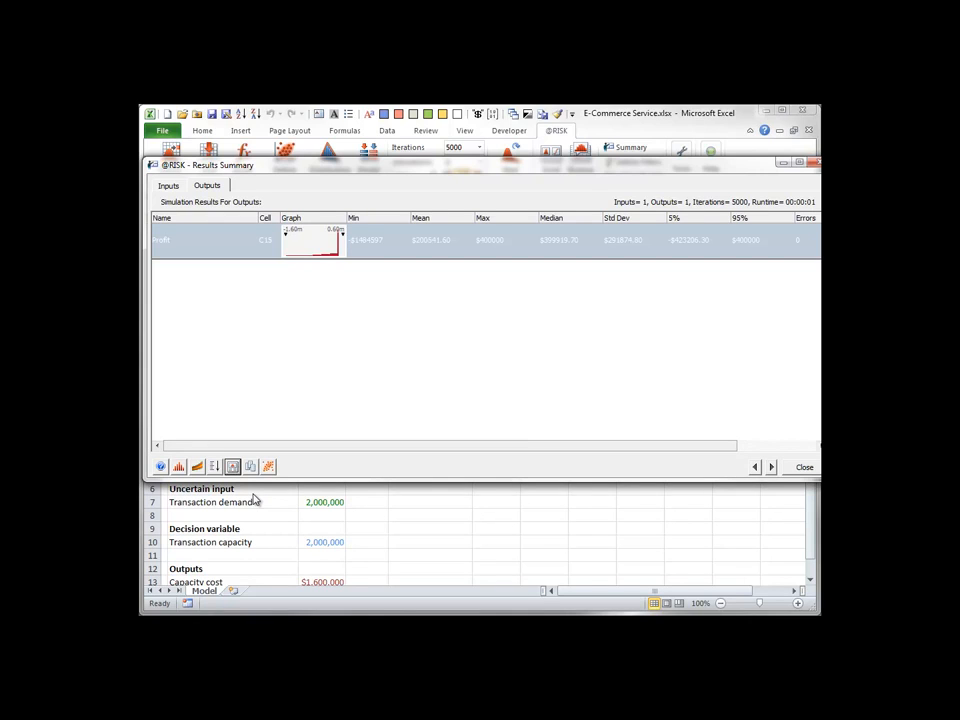
pyautogui.click(798, 467)
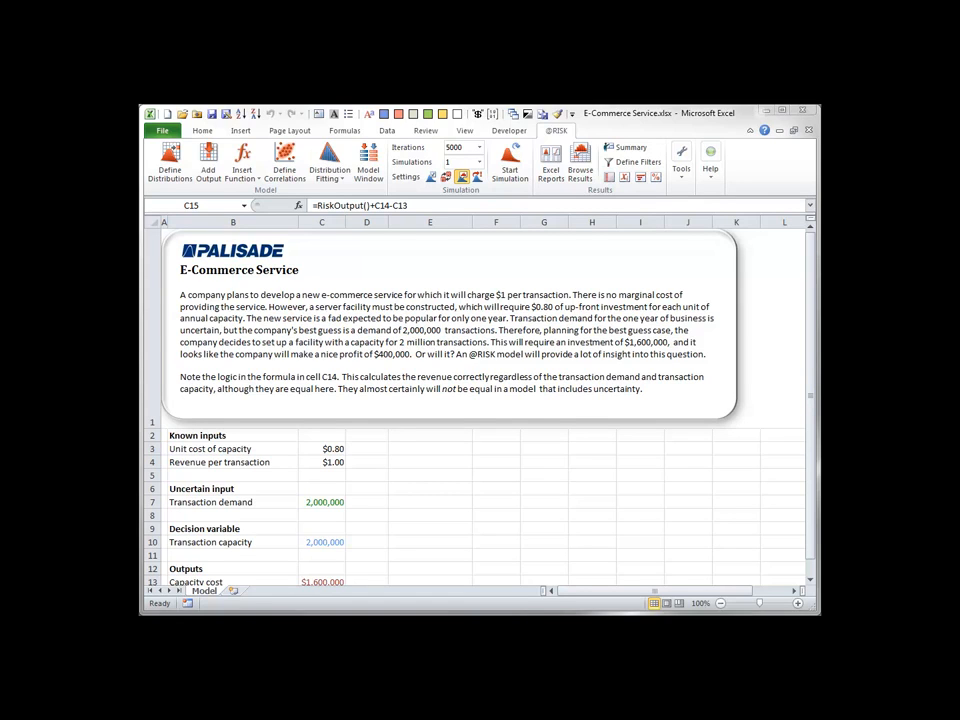
pyautogui.click(553, 167)
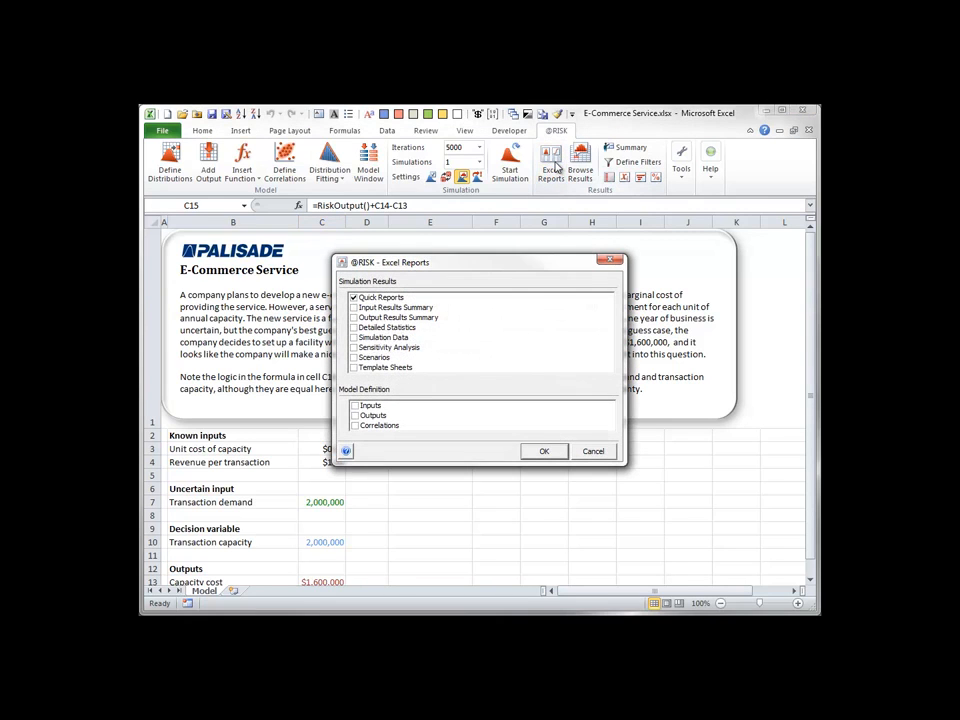
pyautogui.click(593, 451)
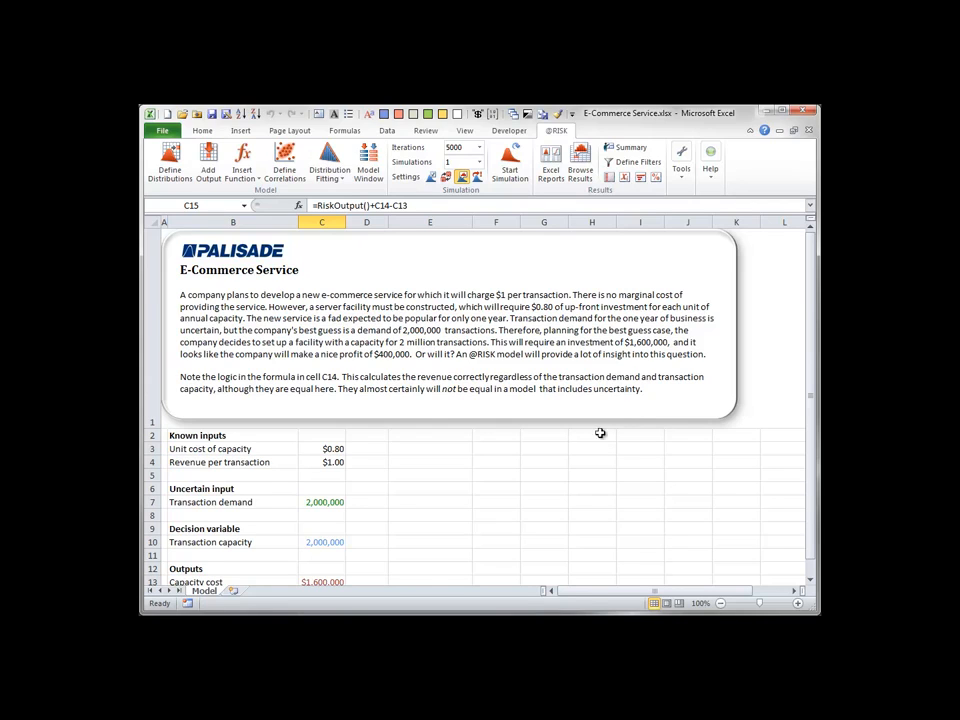
pyautogui.click(712, 176)
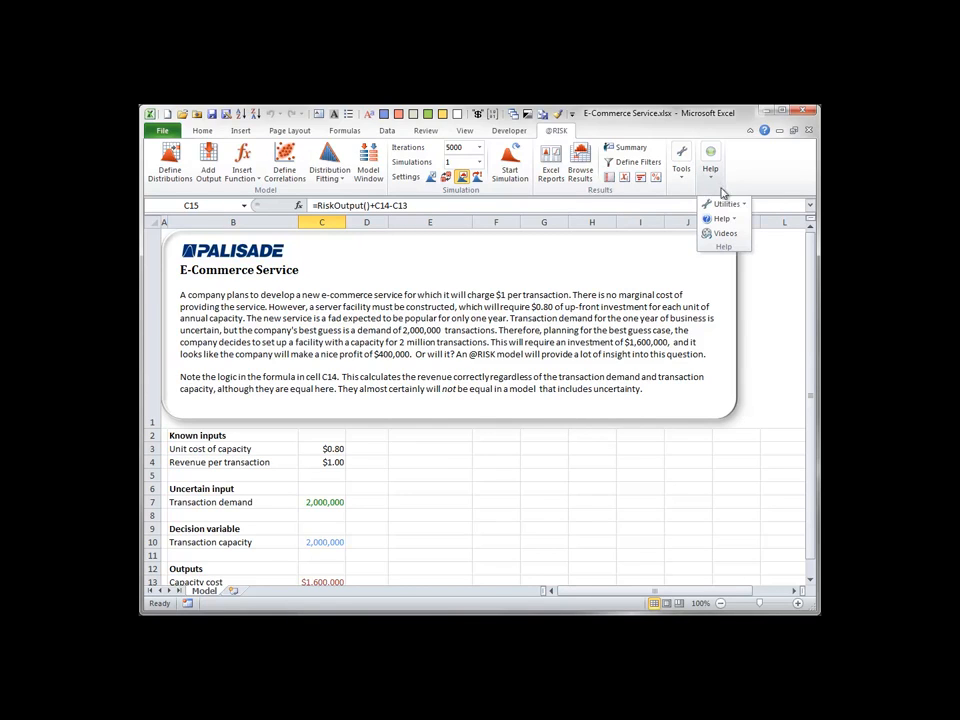
pyautogui.moveTo(742, 206)
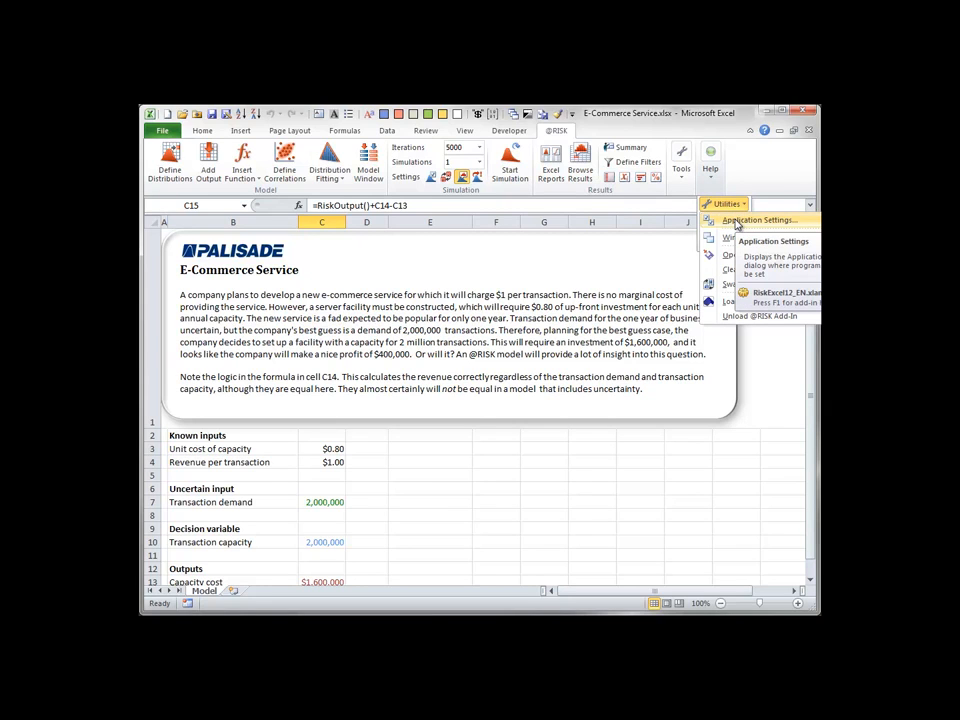
pyautogui.click(737, 222)
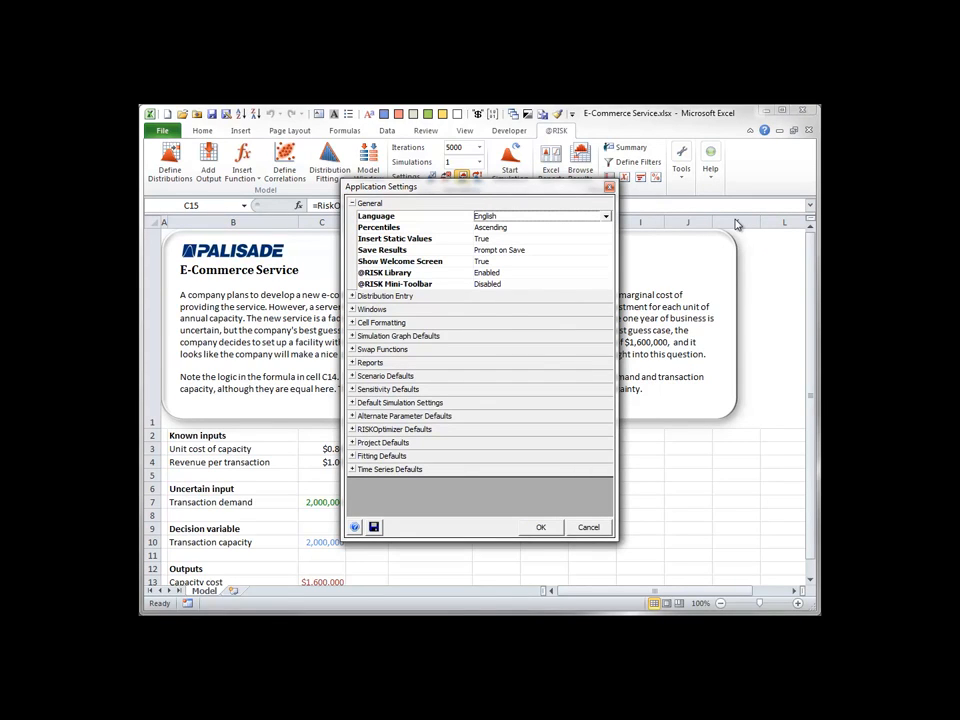
pyautogui.click(352, 363)
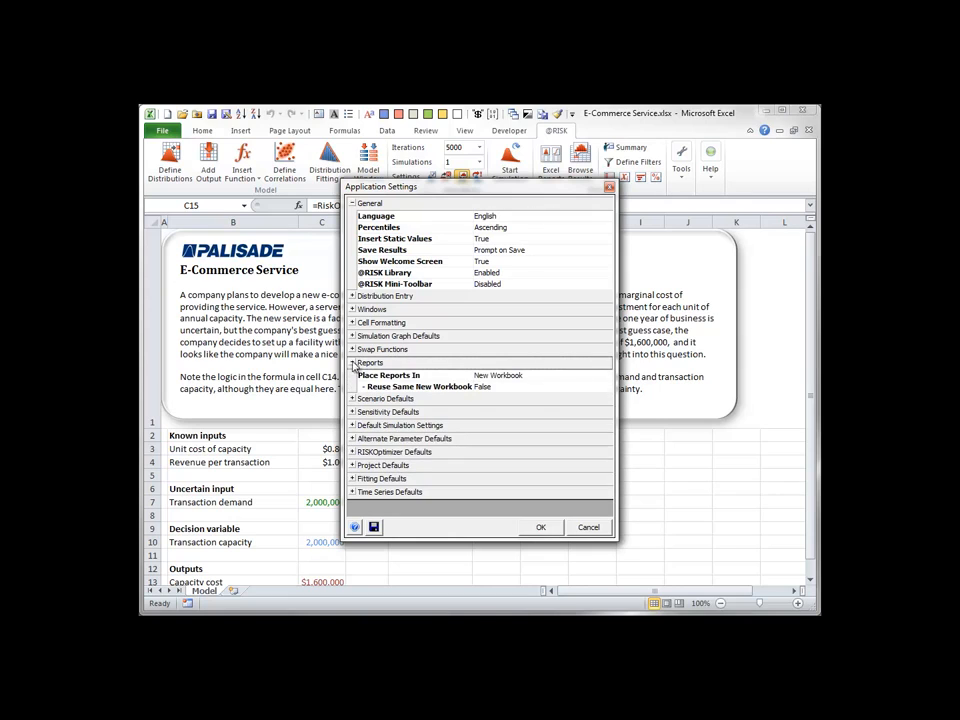
pyautogui.click(608, 377)
pyautogui.click(606, 377)
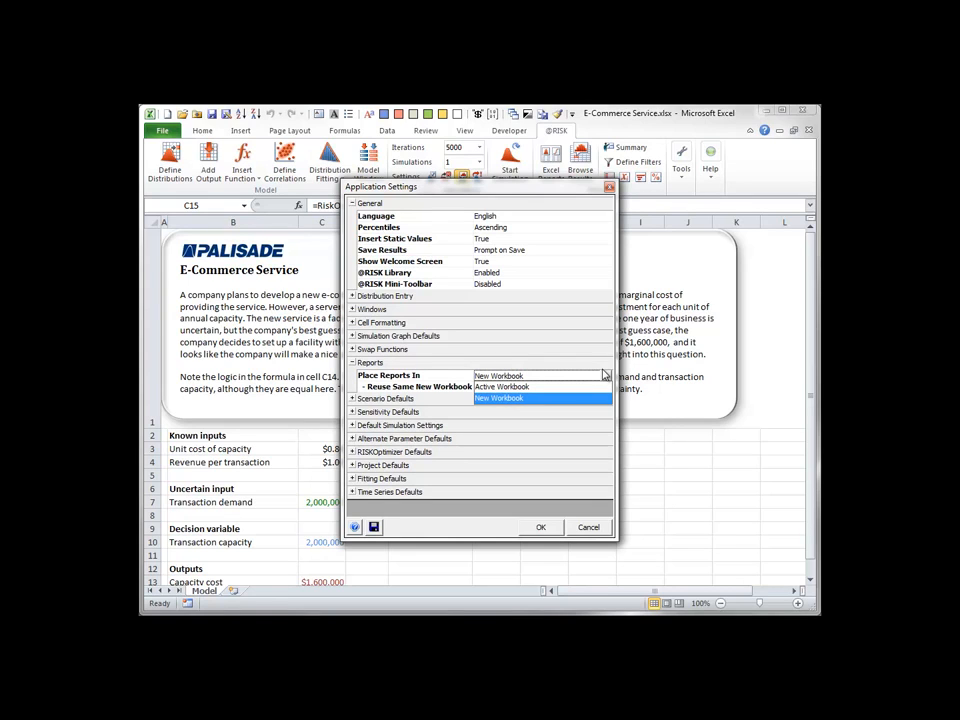
pyautogui.click(589, 526)
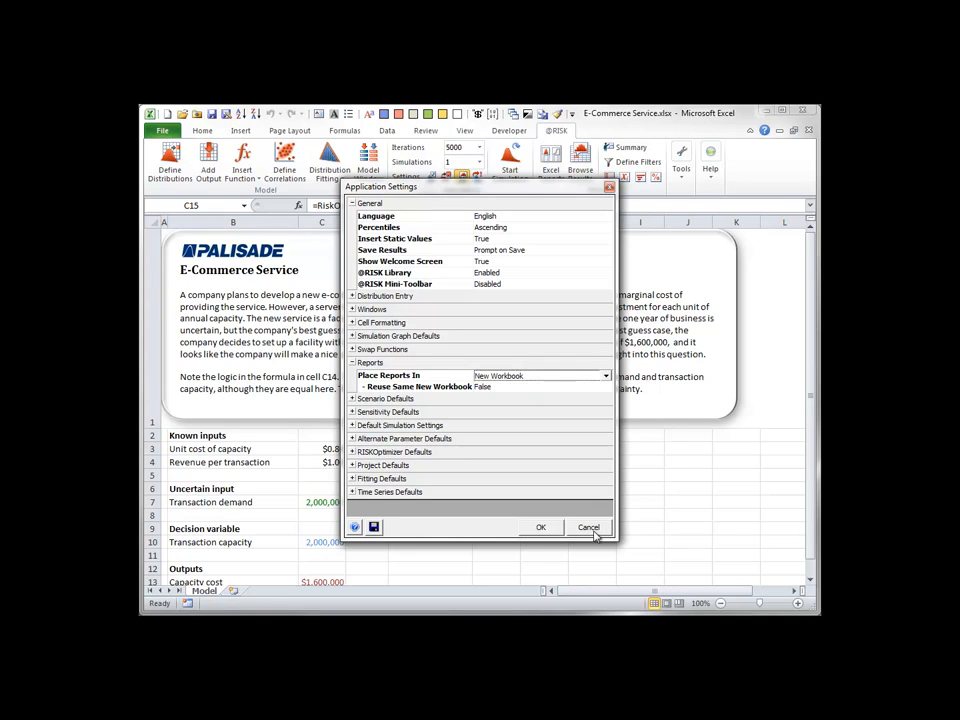
pyautogui.click(589, 527)
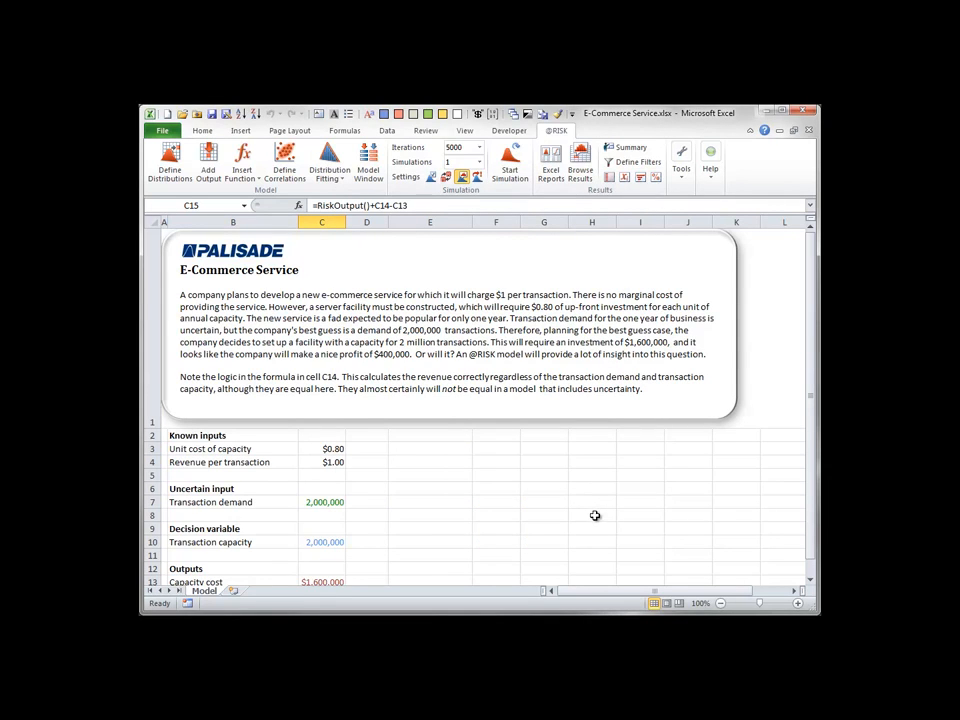
# Generate Quick Reports in Excel from the simulation results and look through the output report for Profit.
pyautogui.click(551, 168)
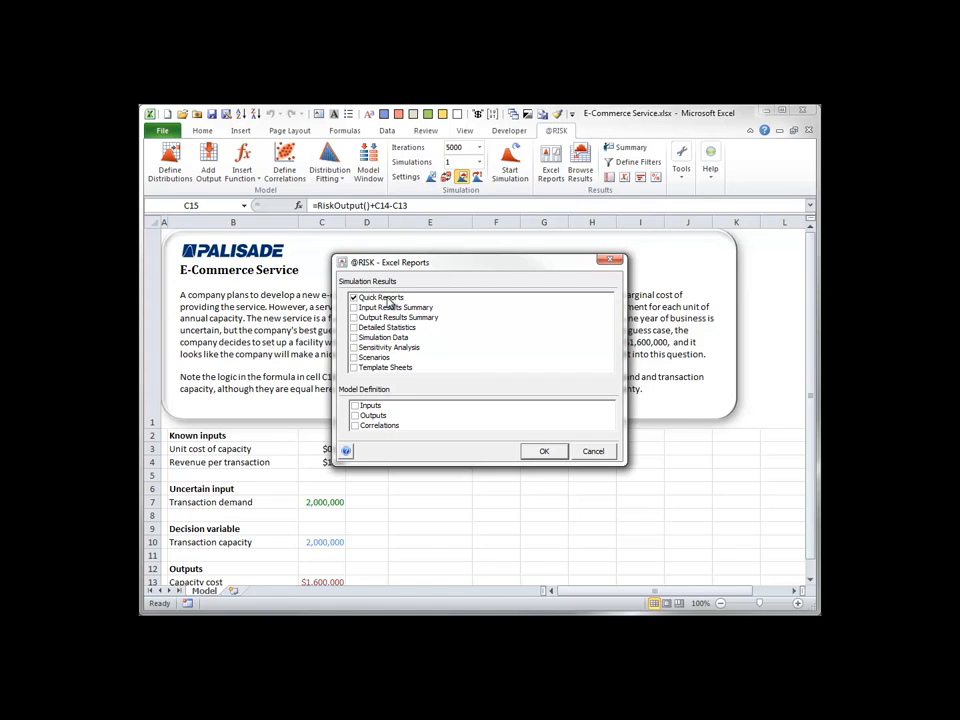
pyautogui.click(546, 452)
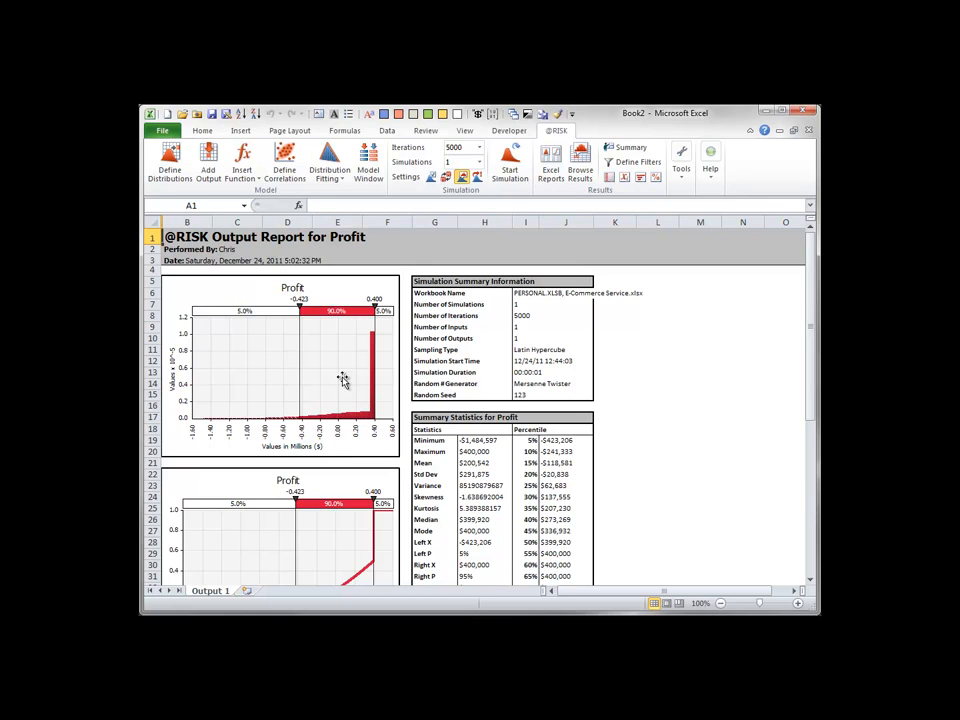
pyautogui.moveTo(813, 300); pyautogui.dragTo(813, 377)
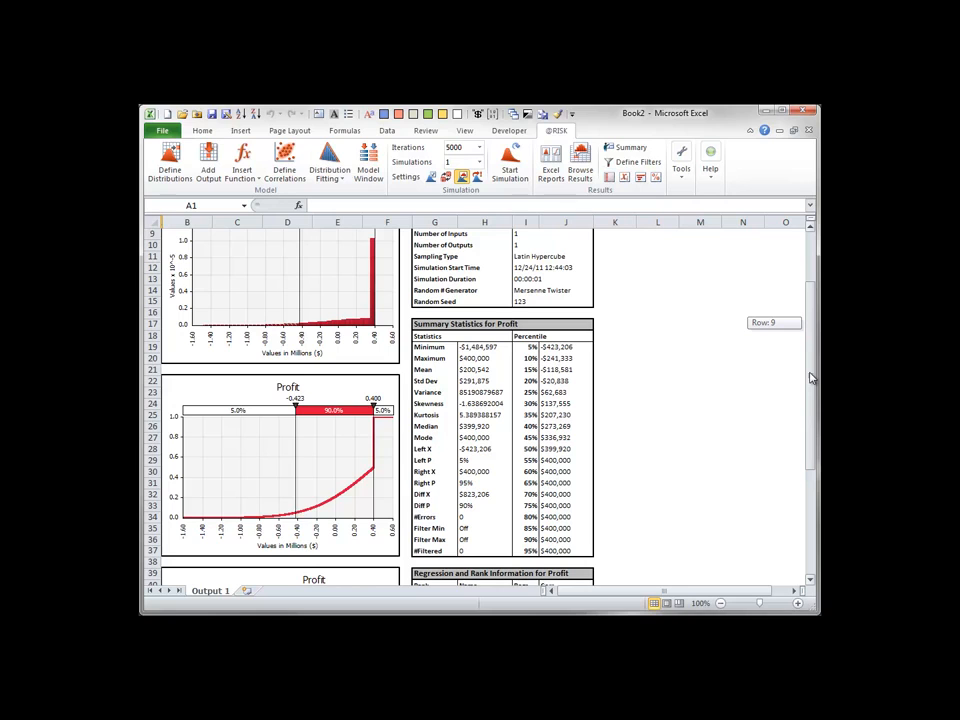
pyautogui.moveTo(813, 377); pyautogui.dragTo(813, 369)
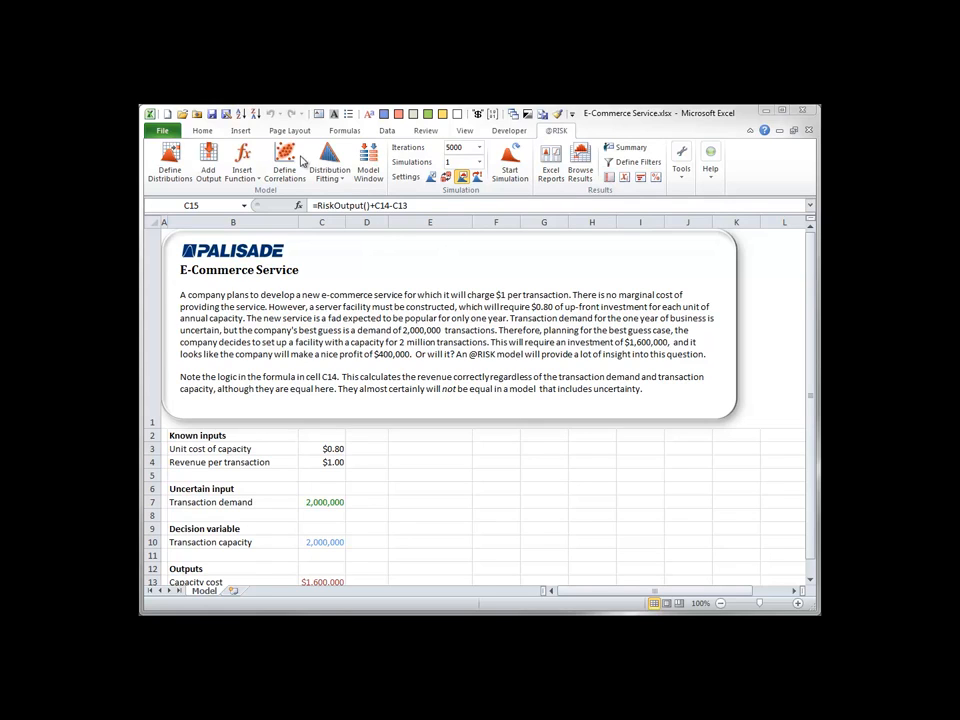
pyautogui.click(244, 167)
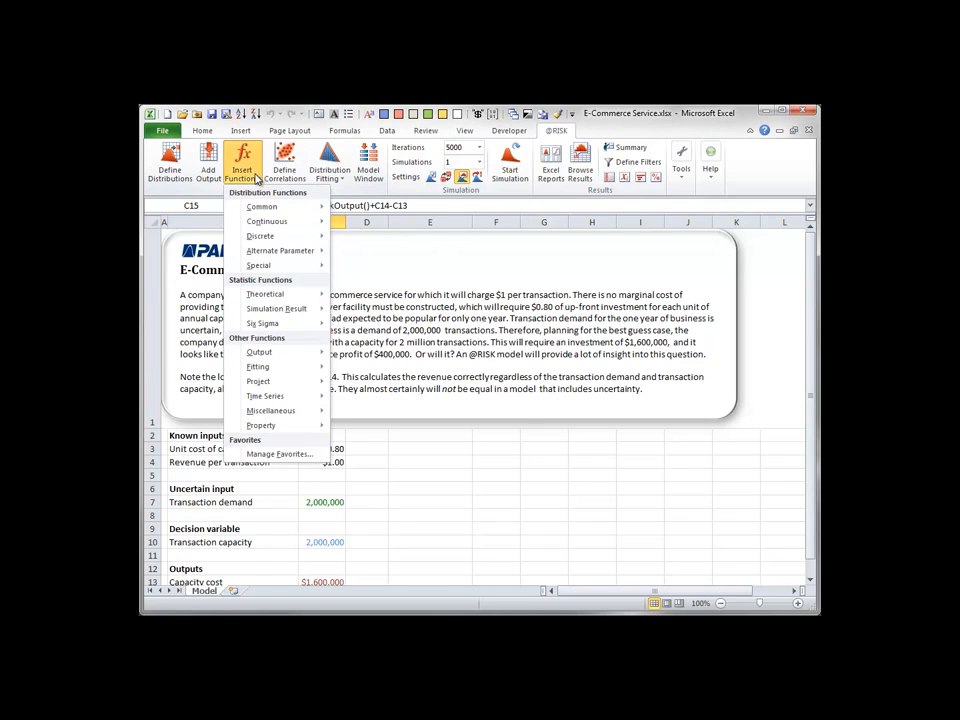
pyautogui.moveTo(282, 314)
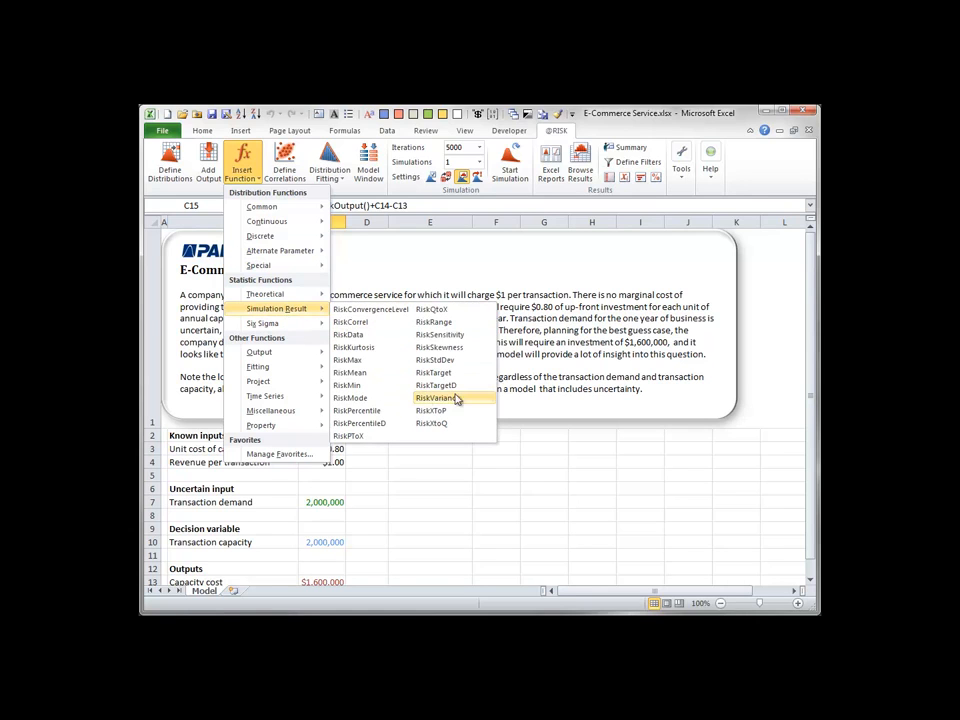
pyautogui.click(802, 385)
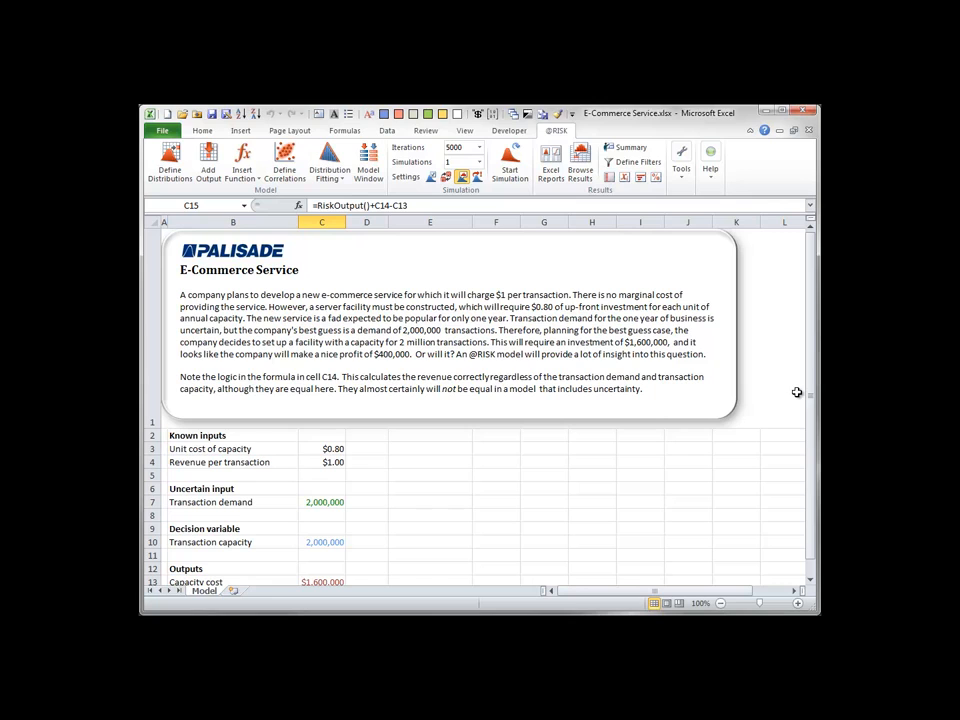
# Reveal the summary measures of profit in B17:C24 by setting their font color to Automatic.
pyautogui.moveTo(814, 420); pyautogui.dragTo(809, 469)
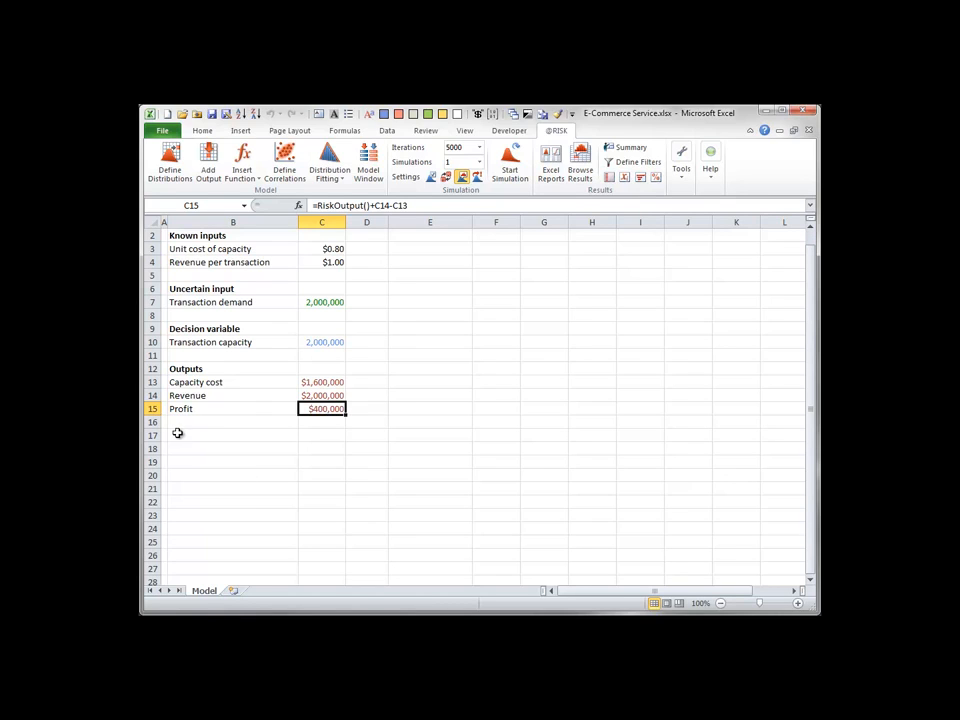
pyautogui.click(219, 436)
pyautogui.moveTo(219, 436); pyautogui.dragTo(317, 526)
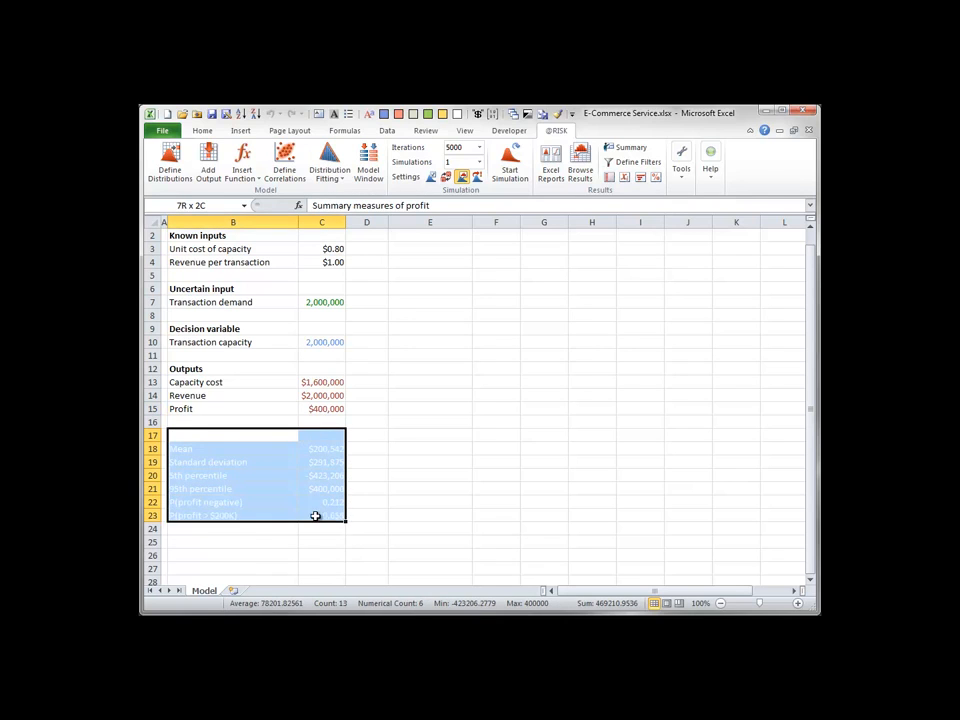
pyautogui.click(201, 130)
pyautogui.click(330, 172)
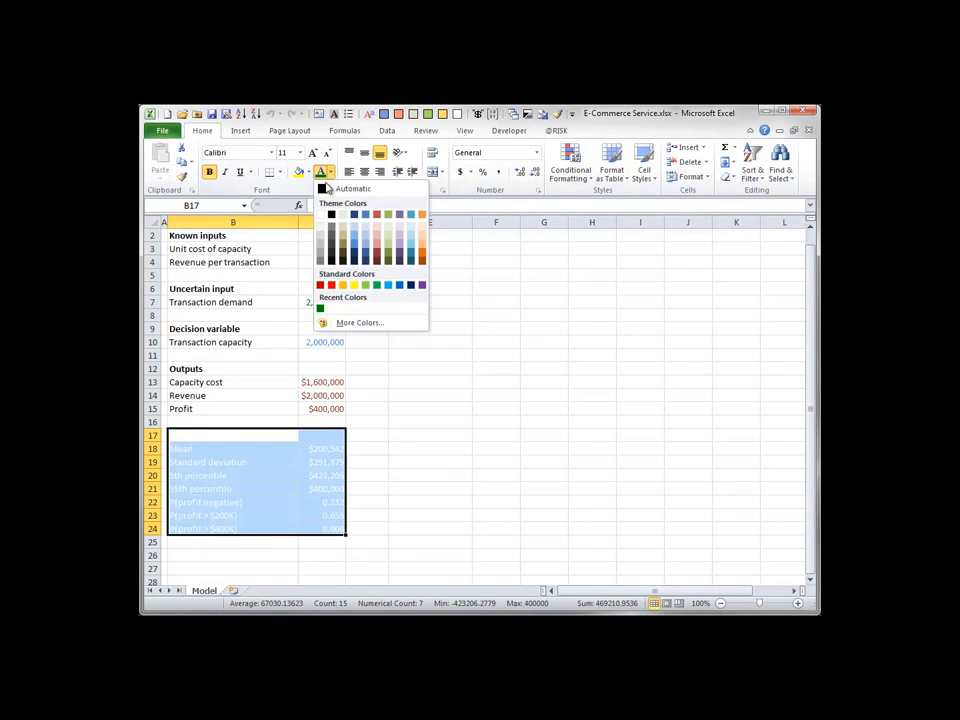
pyautogui.click(324, 190)
# Inspect the formulas for the mean, standard deviation and 5th percentile of profit in C18:C20.
pyautogui.click(336, 455)
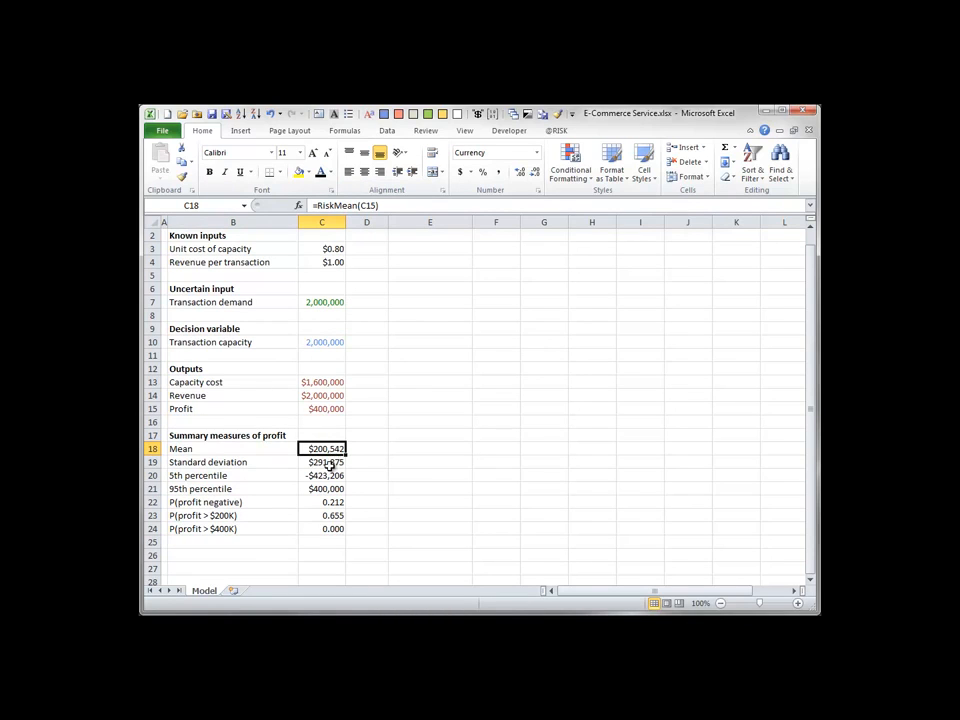
pyautogui.click(333, 462)
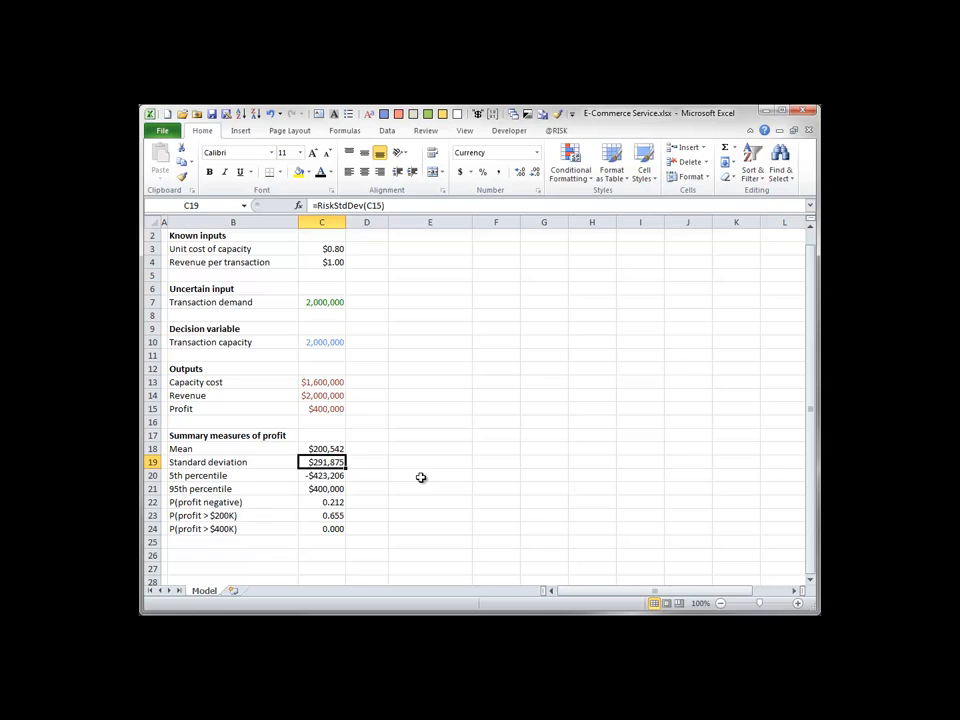
pyautogui.doubleClick(306, 475)
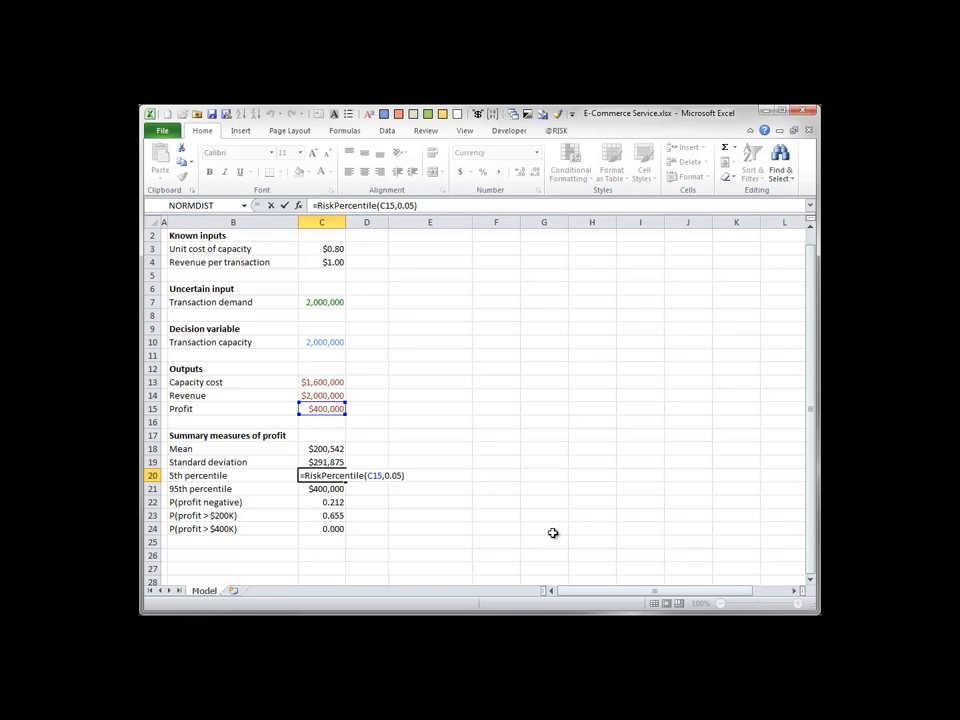
pyautogui.click(305, 476)
# Inspect the RiskTarget formulas in C22:C24 for the probabilities of negative profit, profit above $200K and profit above $400K.
pyautogui.click(327, 501)
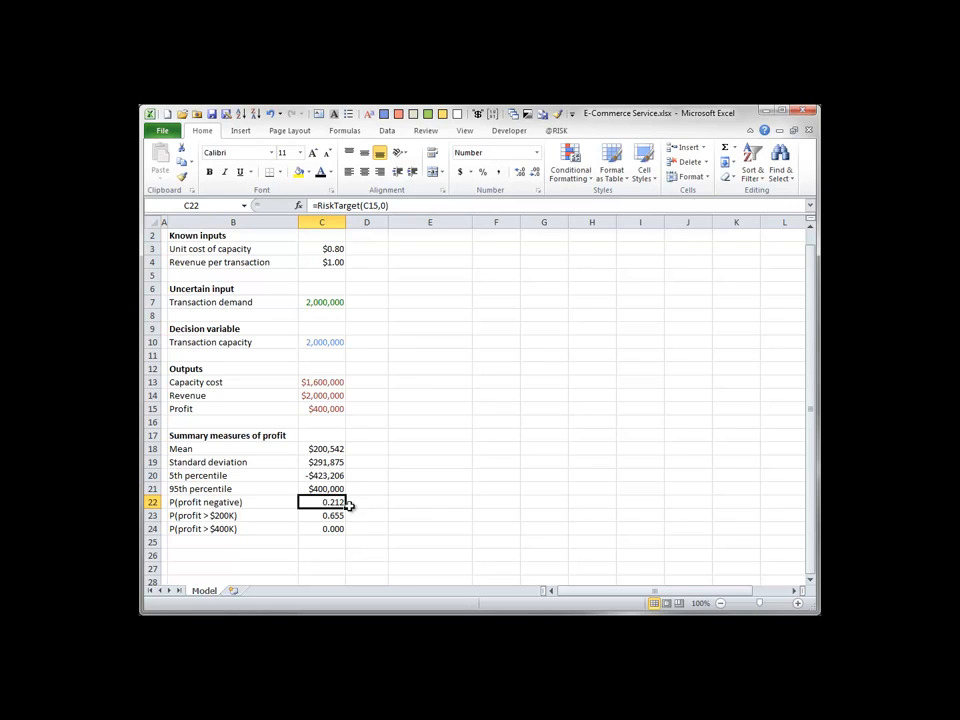
pyautogui.doubleClick(333, 502)
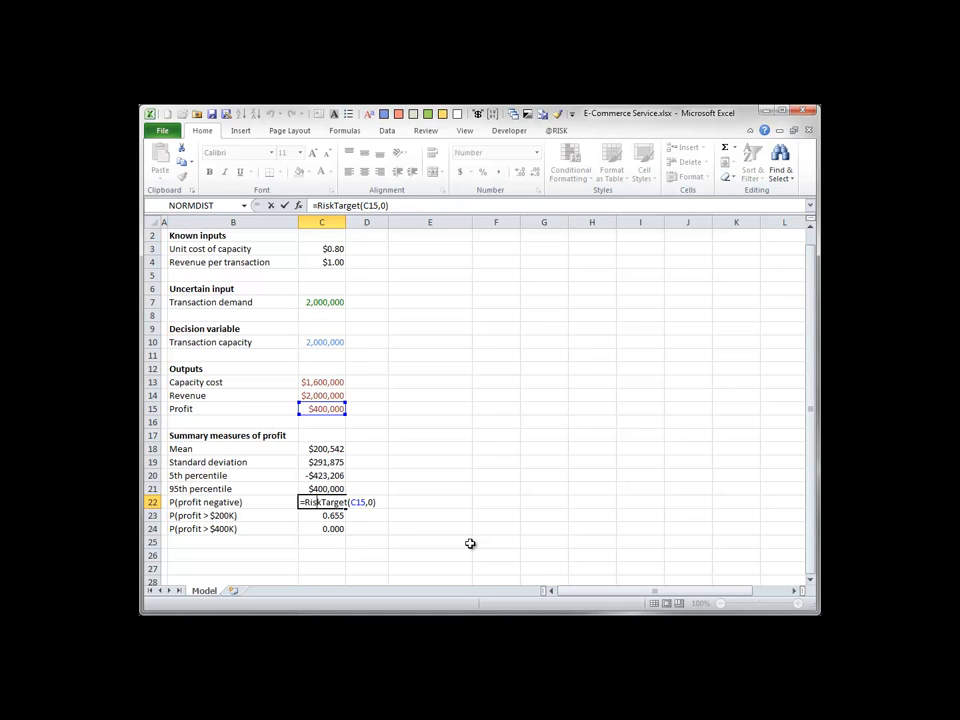
pyautogui.hotkey('ctrl', 'Return')
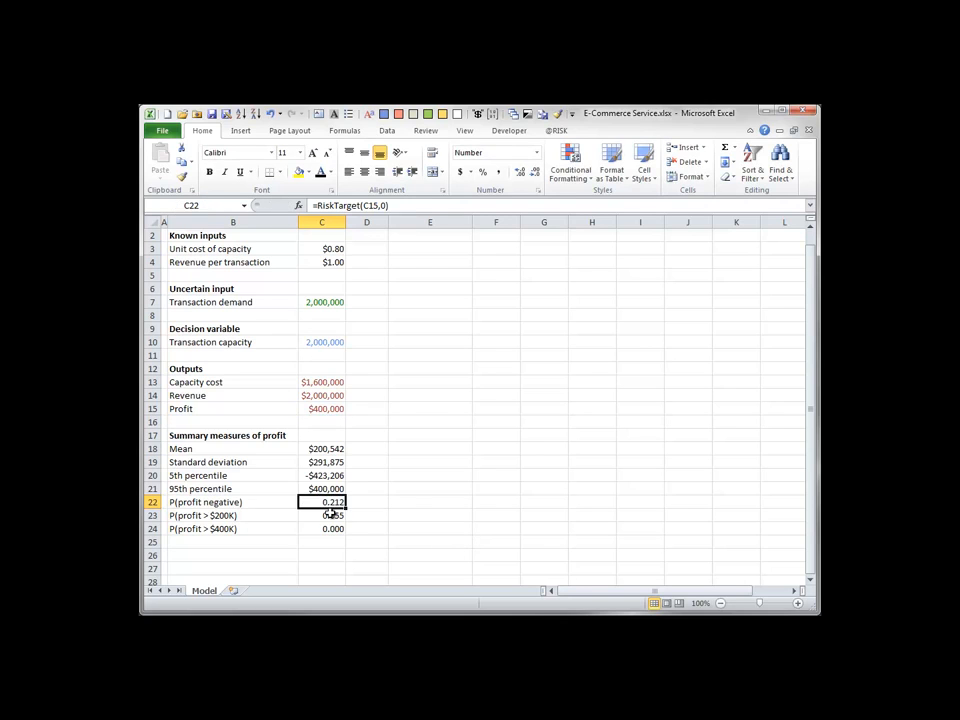
pyautogui.doubleClick(331, 514)
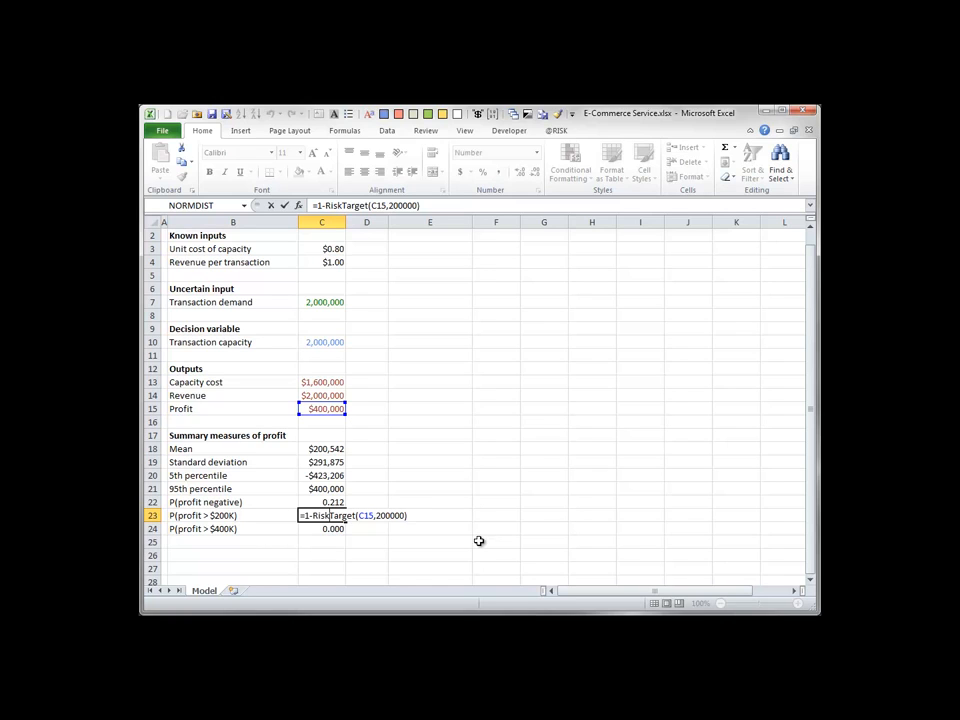
pyautogui.hotkey('ctrl', 'Return')
pyautogui.press('Down')
pyautogui.press('F2')
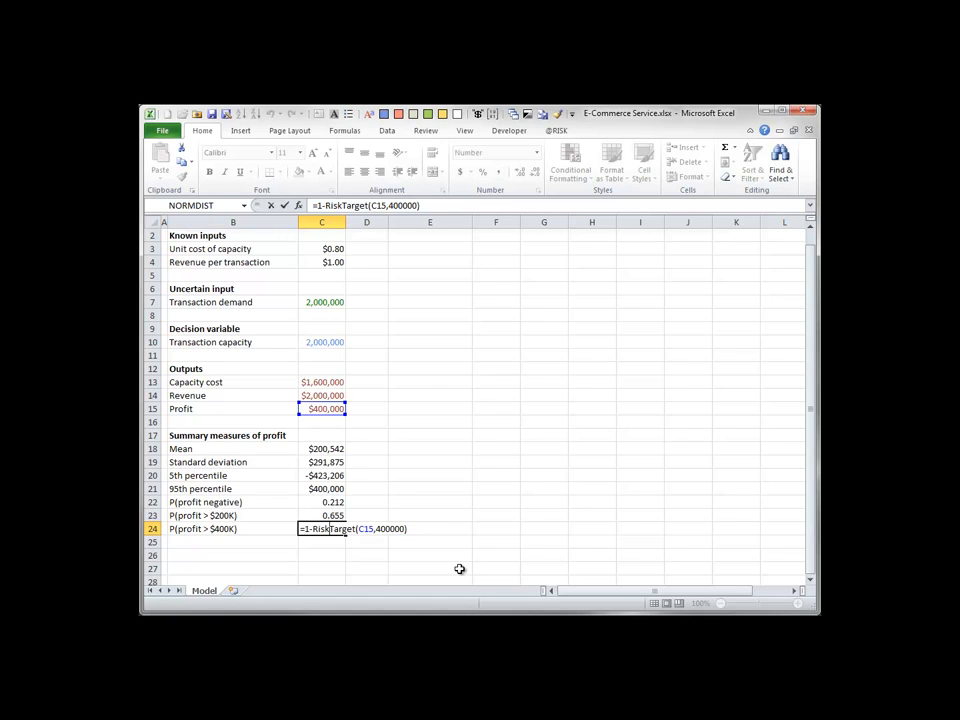
pyautogui.hotkey('ctrl', 'Return')
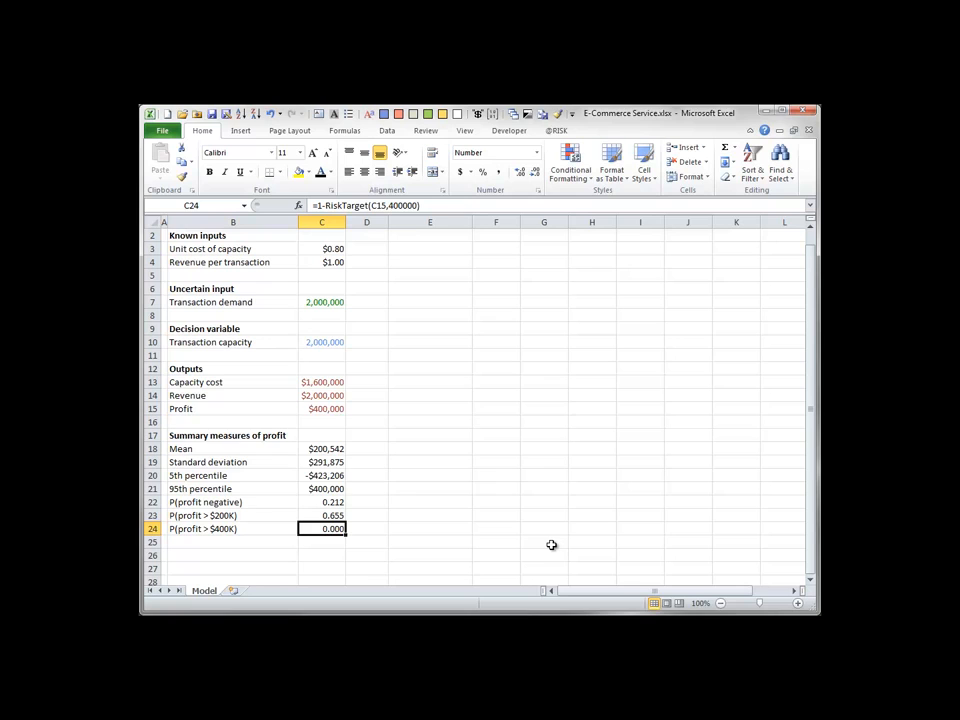
# Open the detailed statistics for profit and transaction demand and send them to a report in Excel.
pyautogui.click(555, 130)
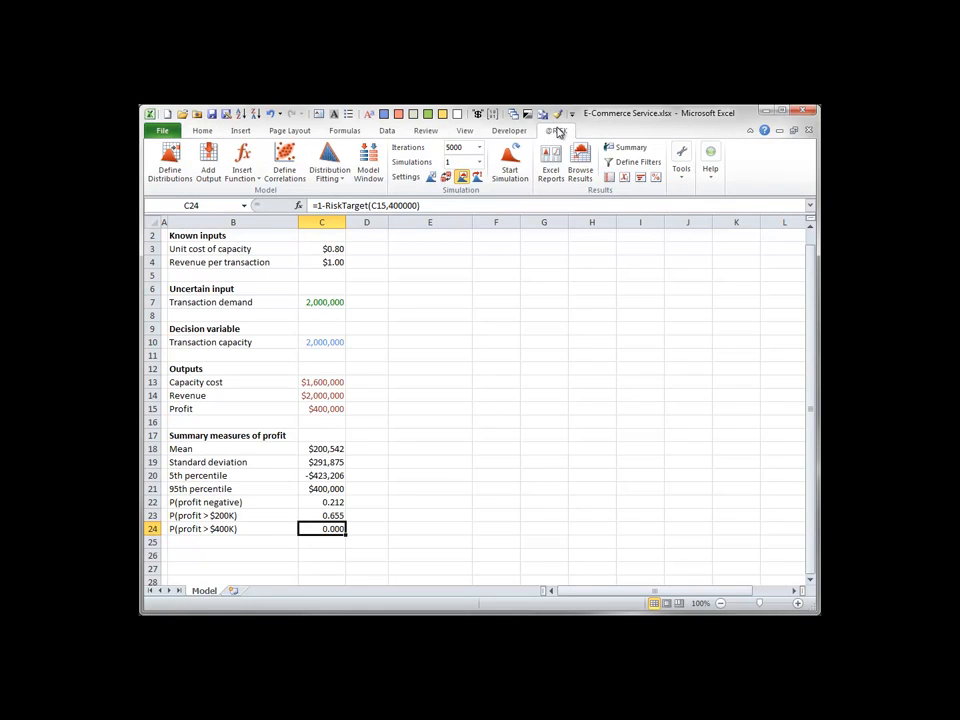
pyautogui.click(624, 179)
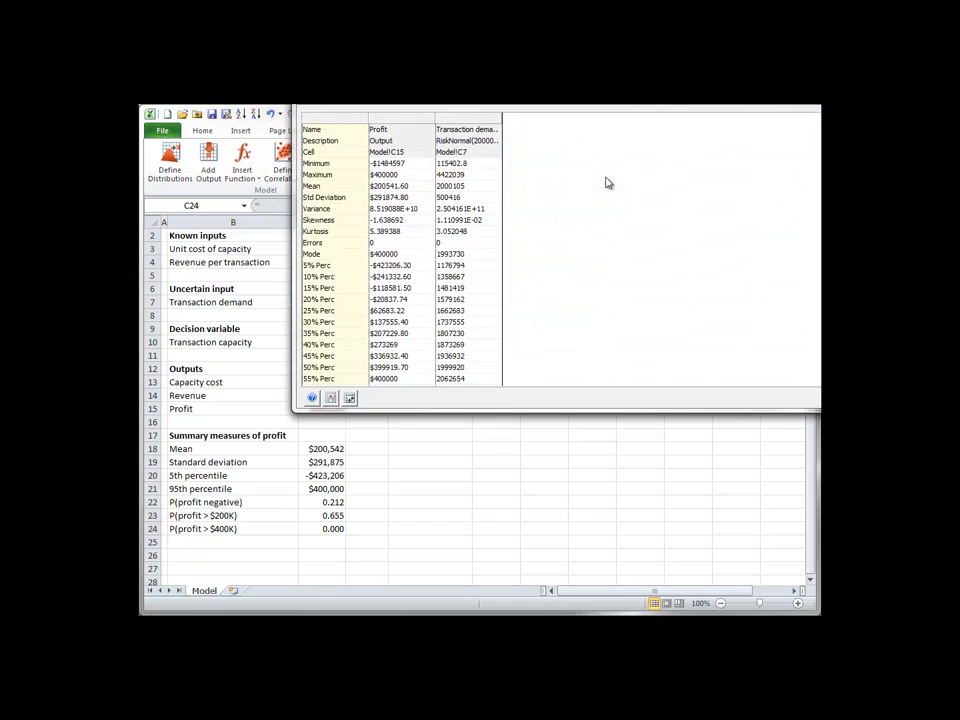
pyautogui.moveTo(570, 104); pyautogui.dragTo(497, 169)
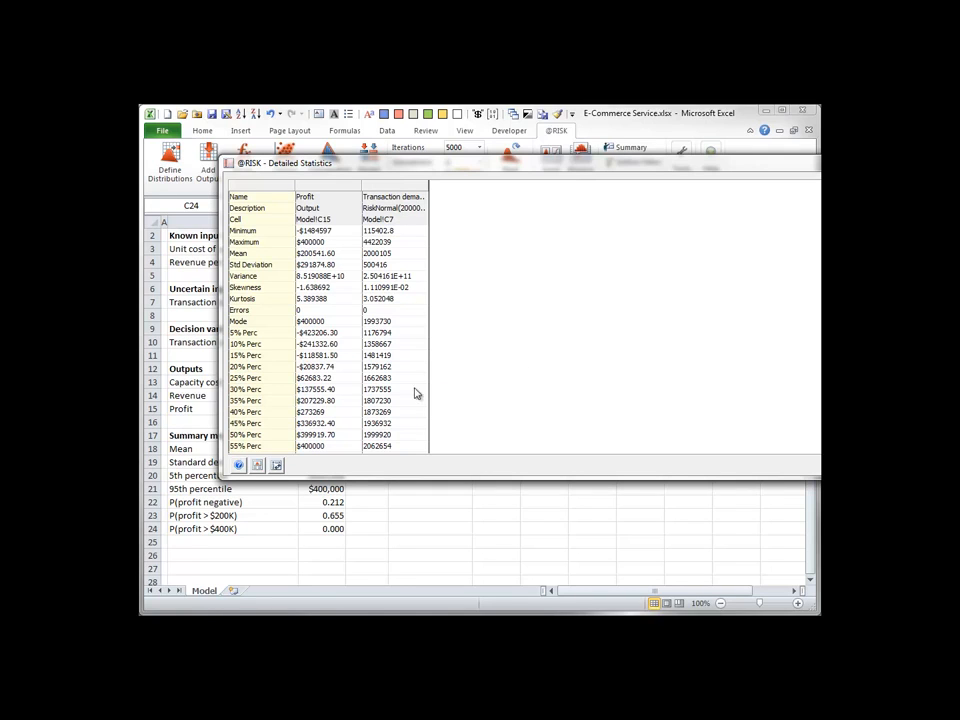
pyautogui.click(257, 465)
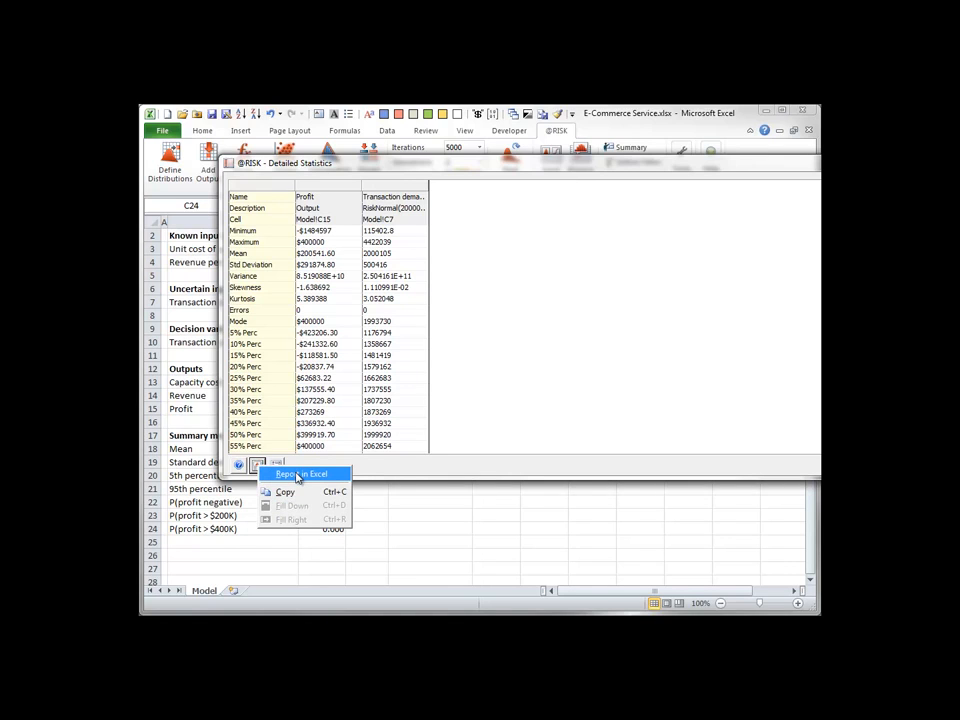
pyautogui.click(296, 474)
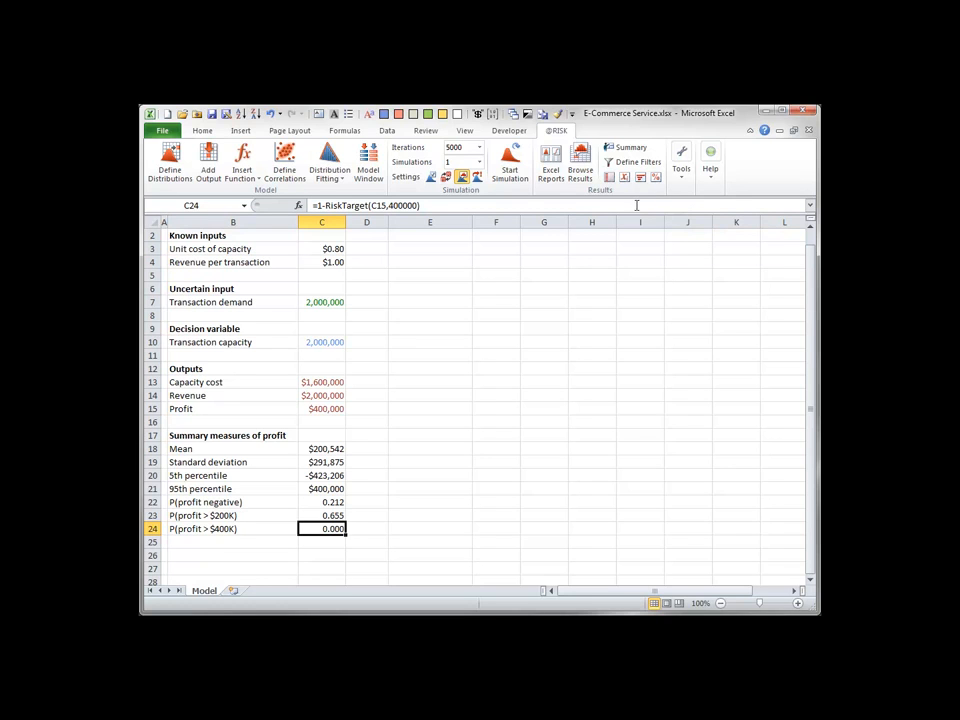
# Open the simulation data listing every iteration's profit and transaction demand and send it to a report in Excel.
pyautogui.click(625, 178)
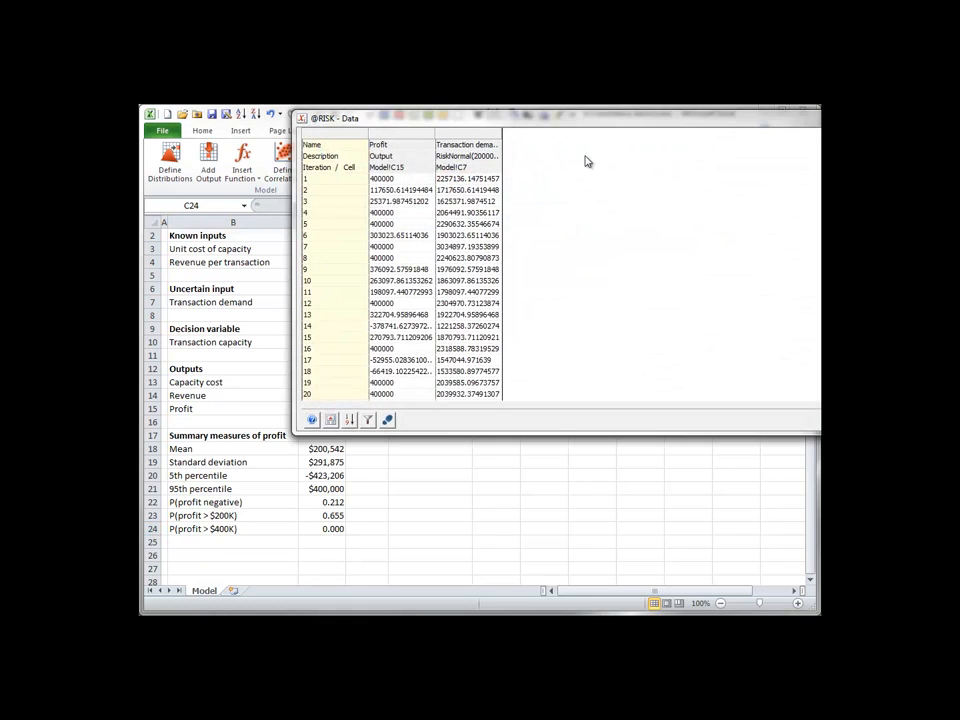
pyautogui.moveTo(549, 124); pyautogui.dragTo(485, 188)
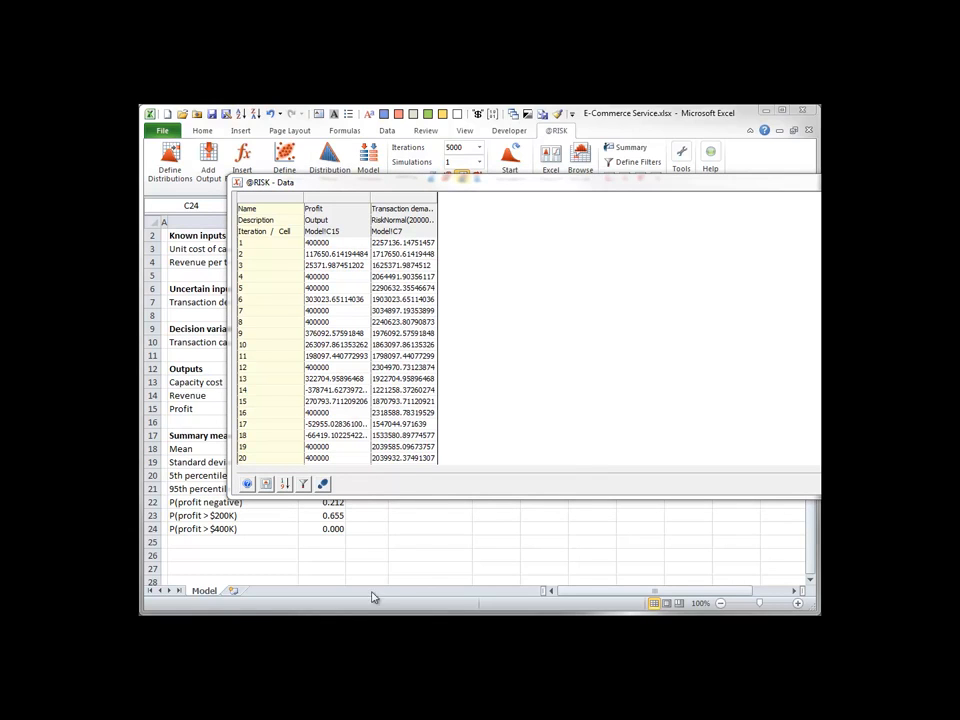
pyautogui.click(266, 484)
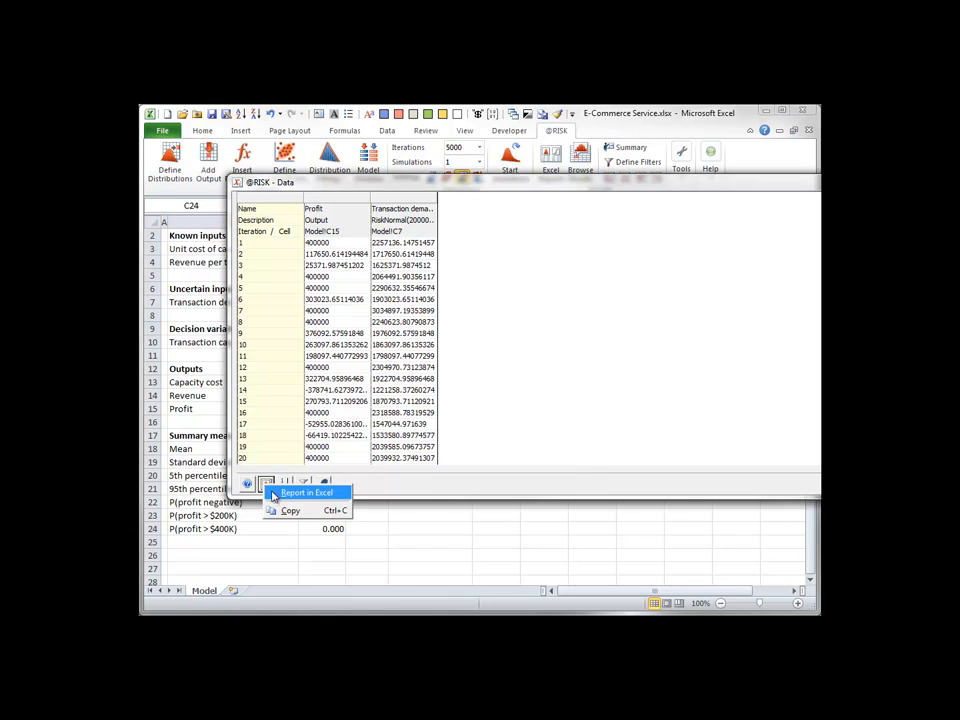
pyautogui.click(274, 496)
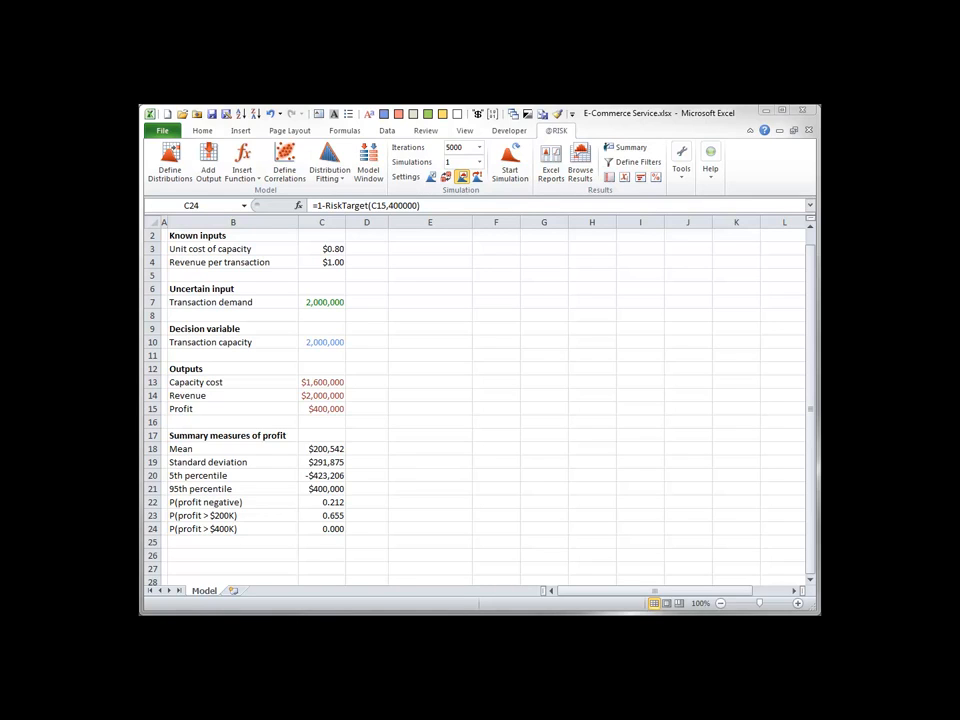
# Define the unit cost of capacity in C3 as a normal distribution with mean 0.8 and standard deviation .03.
pyautogui.click(325, 251)
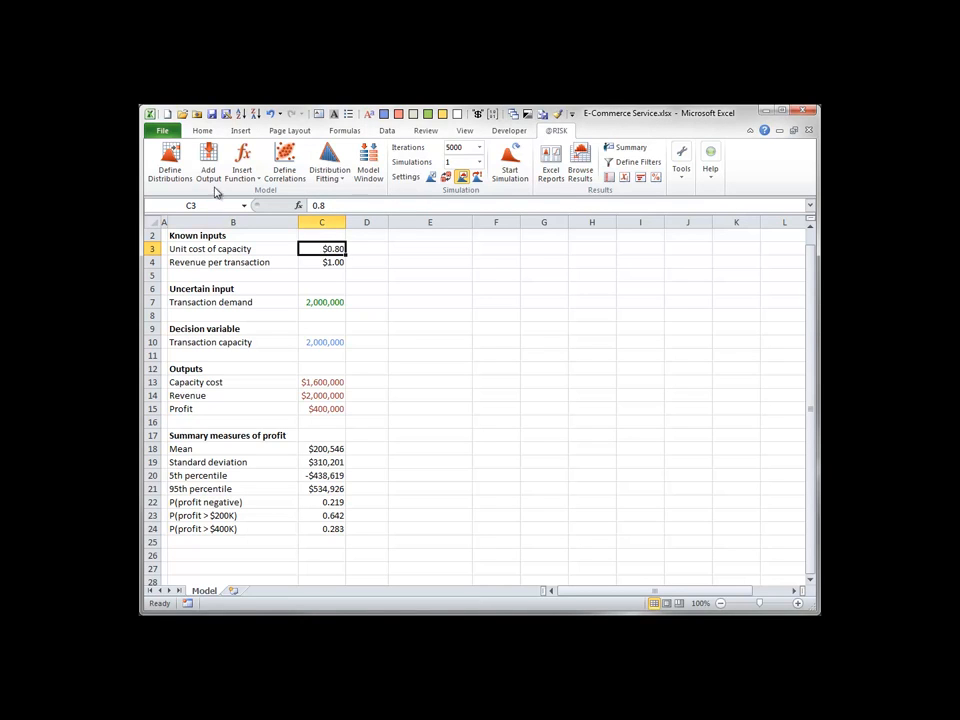
pyautogui.click(171, 155)
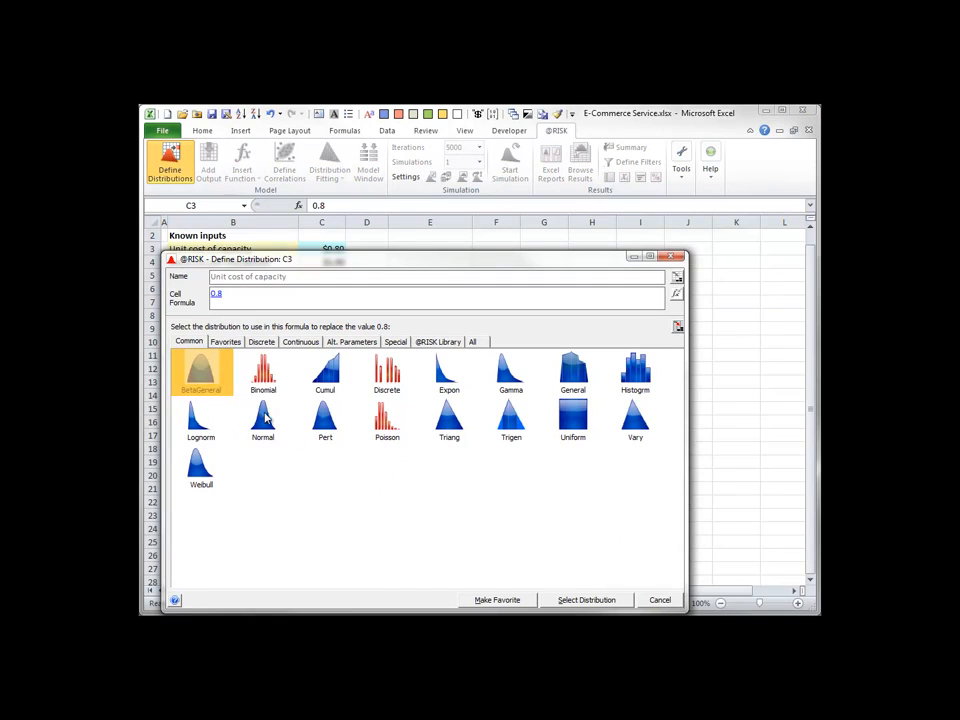
pyautogui.click(263, 425)
pyautogui.click(565, 600)
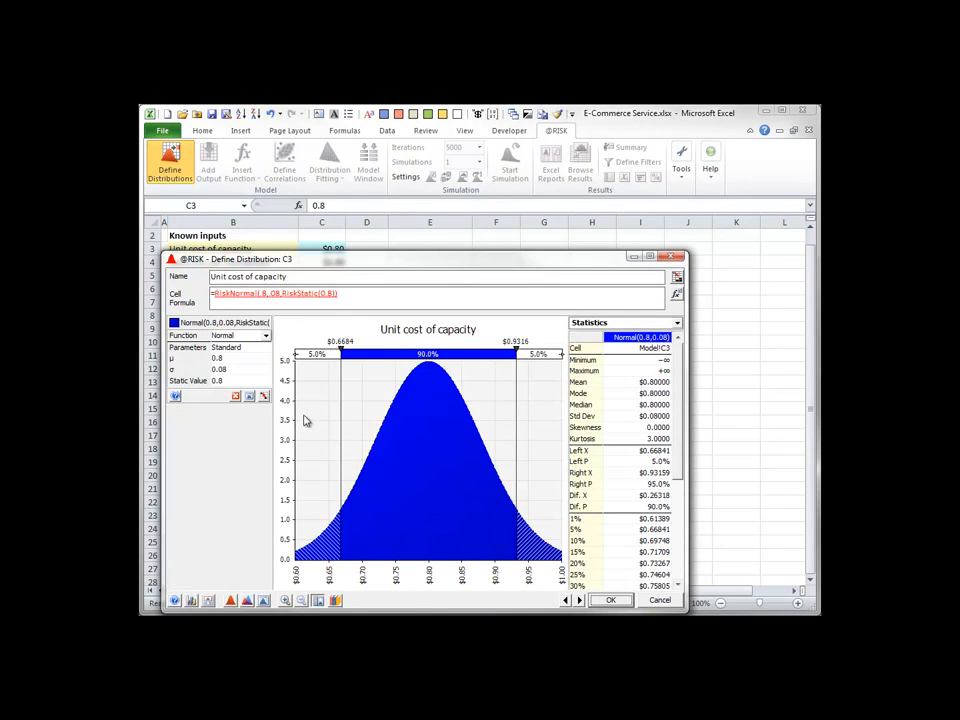
pyautogui.click(221, 371)
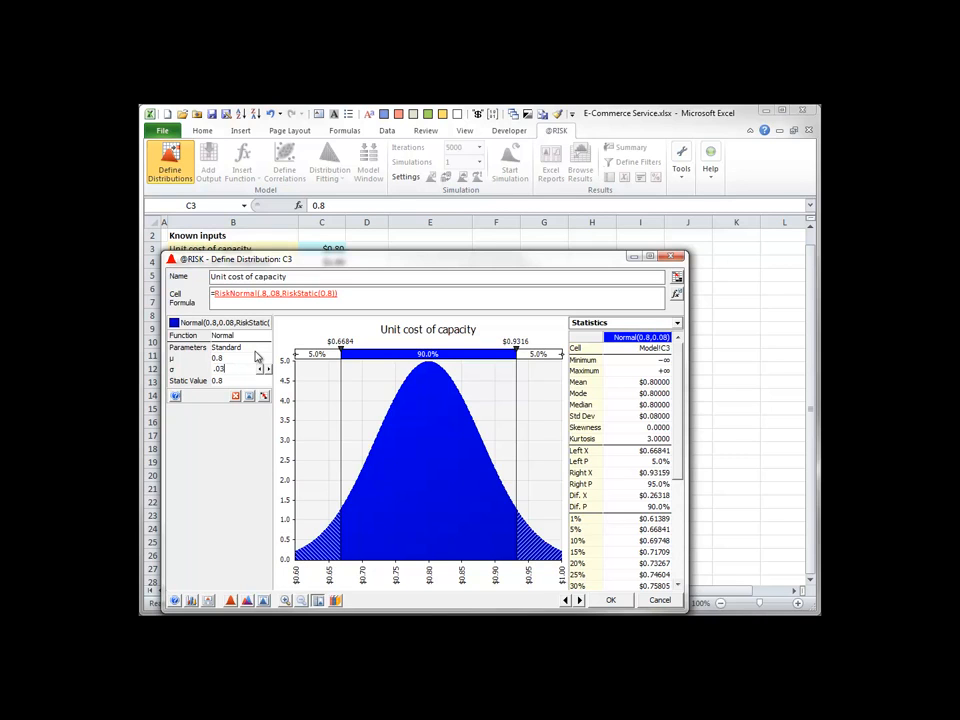
pyautogui.write('.03')
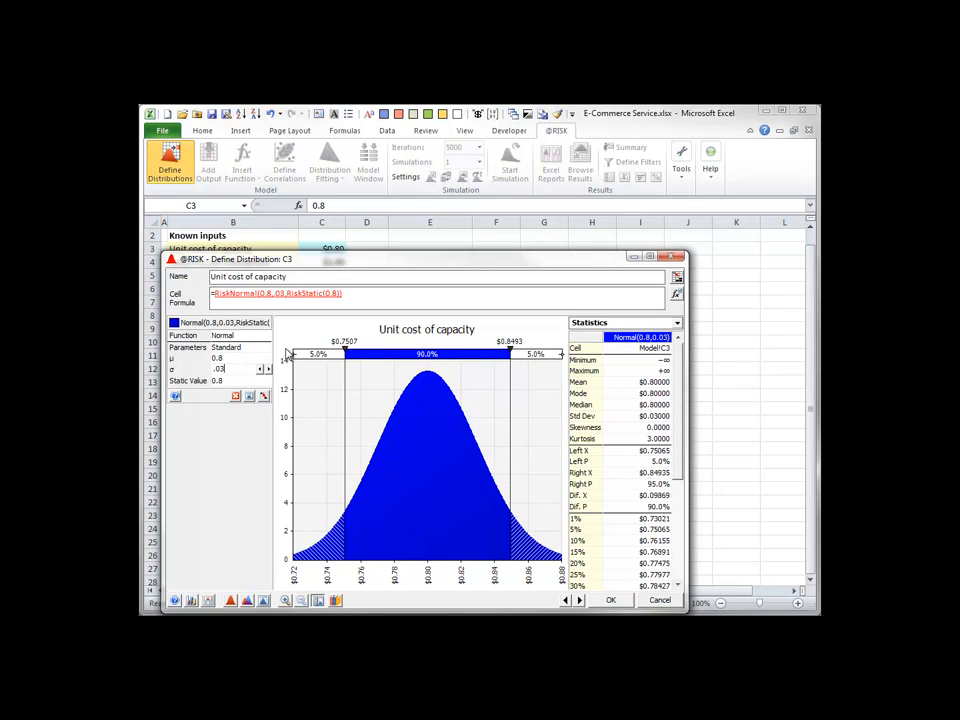
pyautogui.click(611, 601)
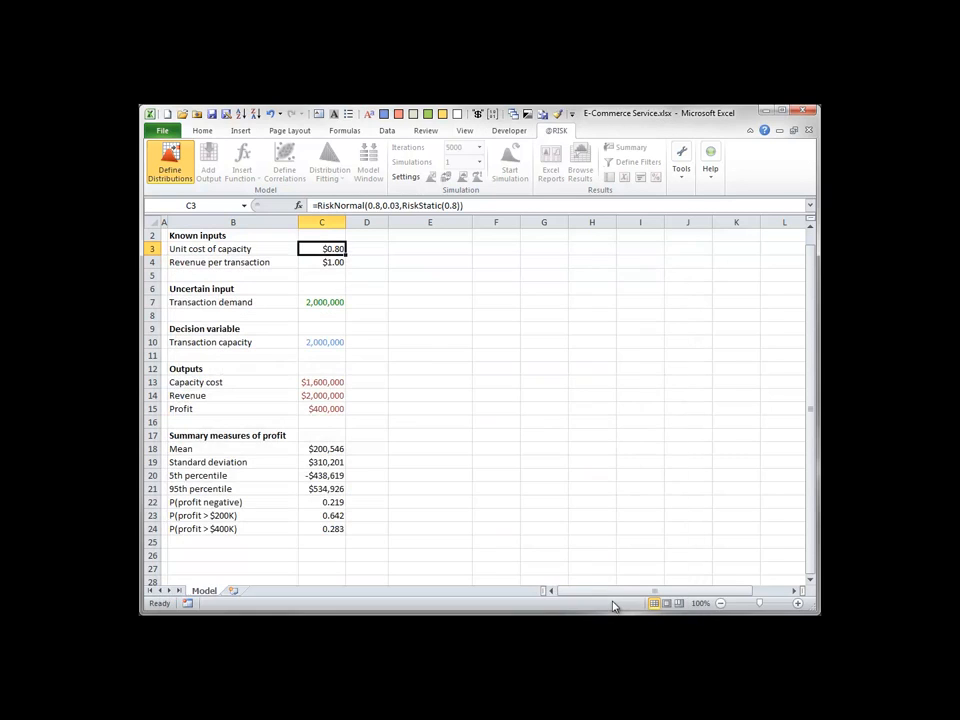
# Define the revenue per transaction in C4 as a normal distribution with mean 1 and standard deviation .05.
pyautogui.click(332, 262)
pyautogui.click(170, 162)
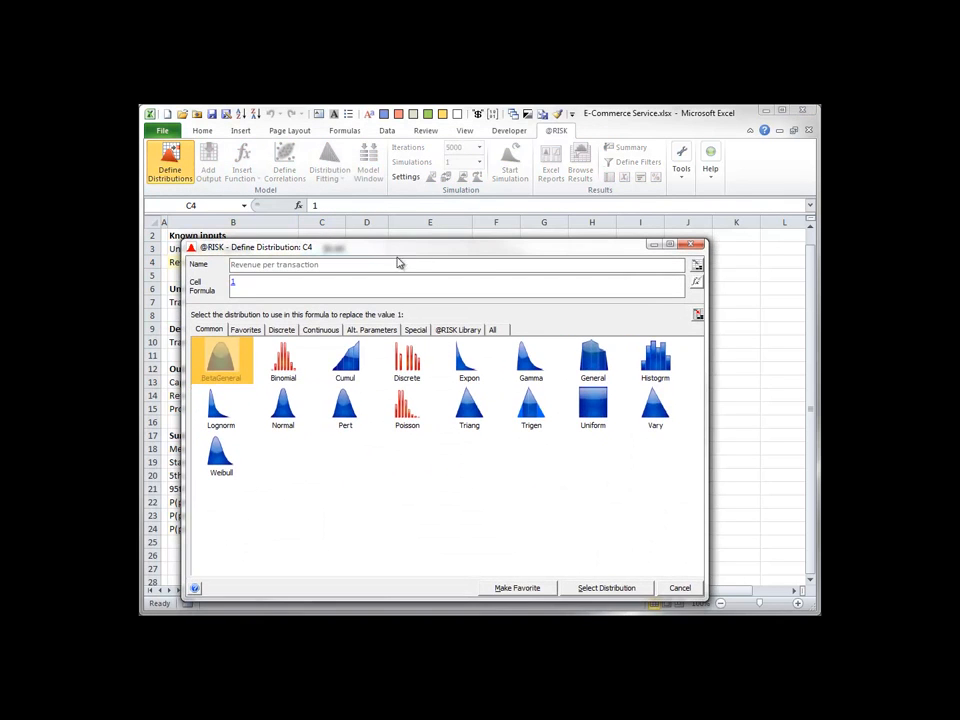
pyautogui.click(283, 405)
pyautogui.click(594, 588)
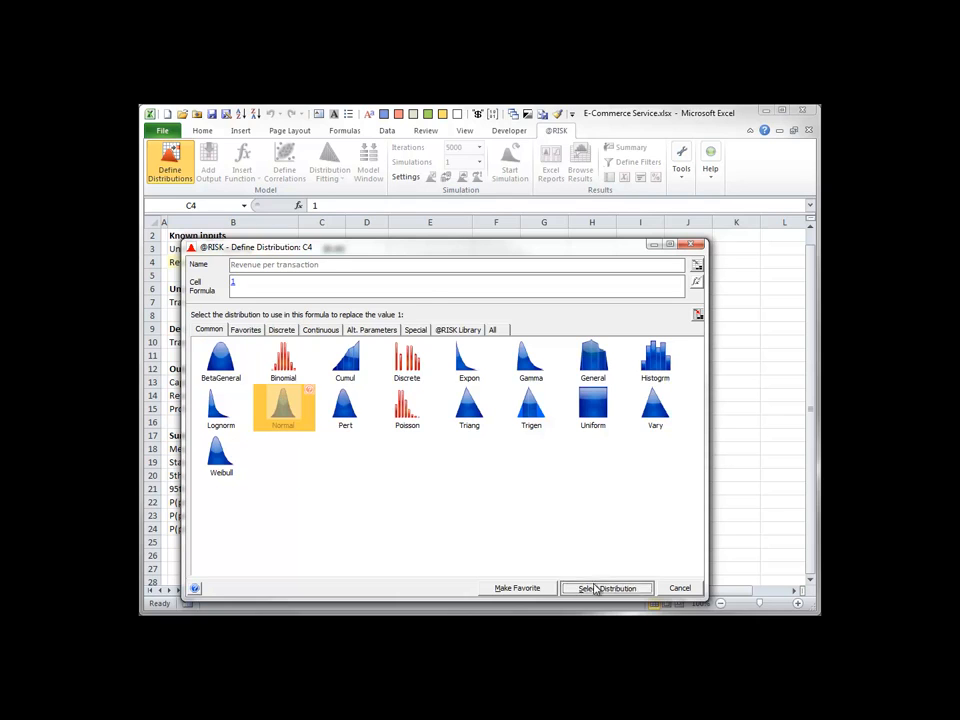
pyautogui.click(247, 360)
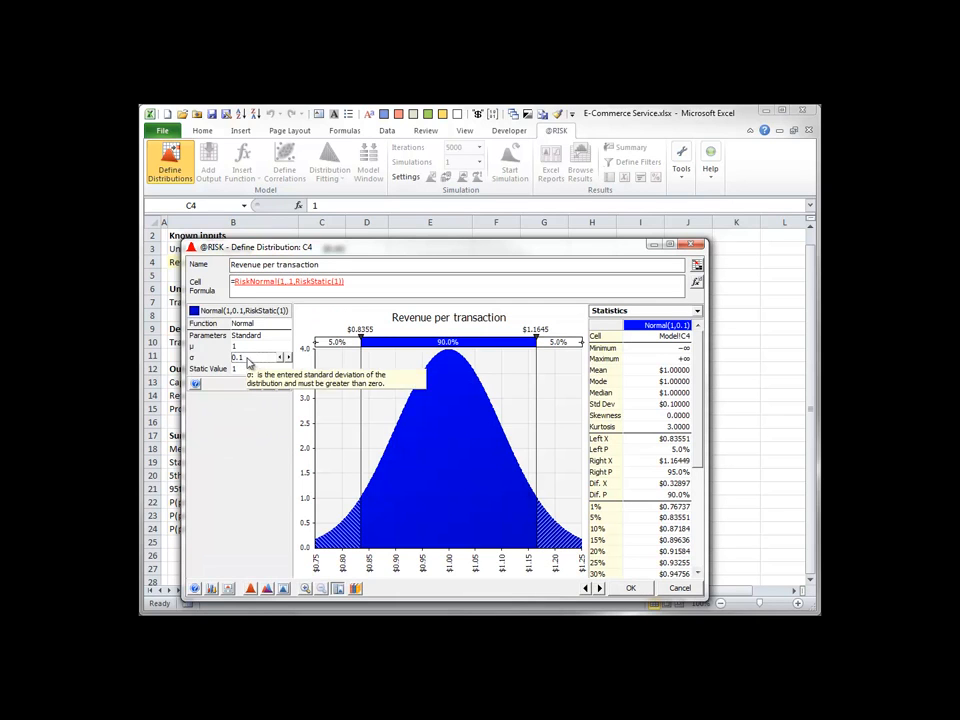
pyautogui.write('.05')
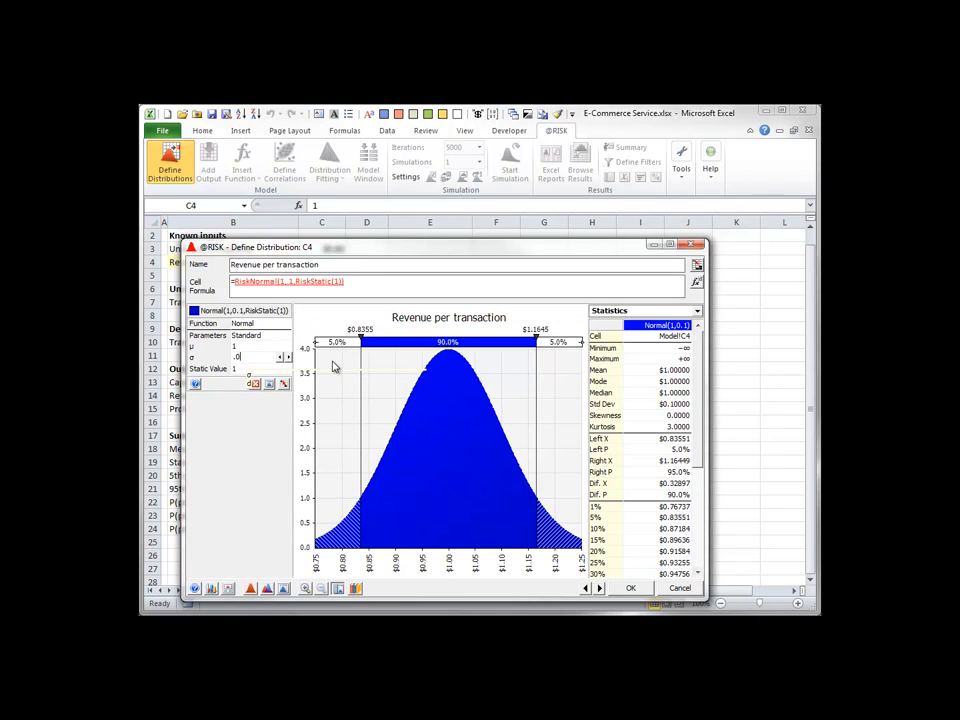
pyautogui.click(628, 589)
# Color the font of C3:C4 in the same green as the transaction demand input, using the recent color.
pyautogui.moveTo(321, 248); pyautogui.dragTo(321, 260)
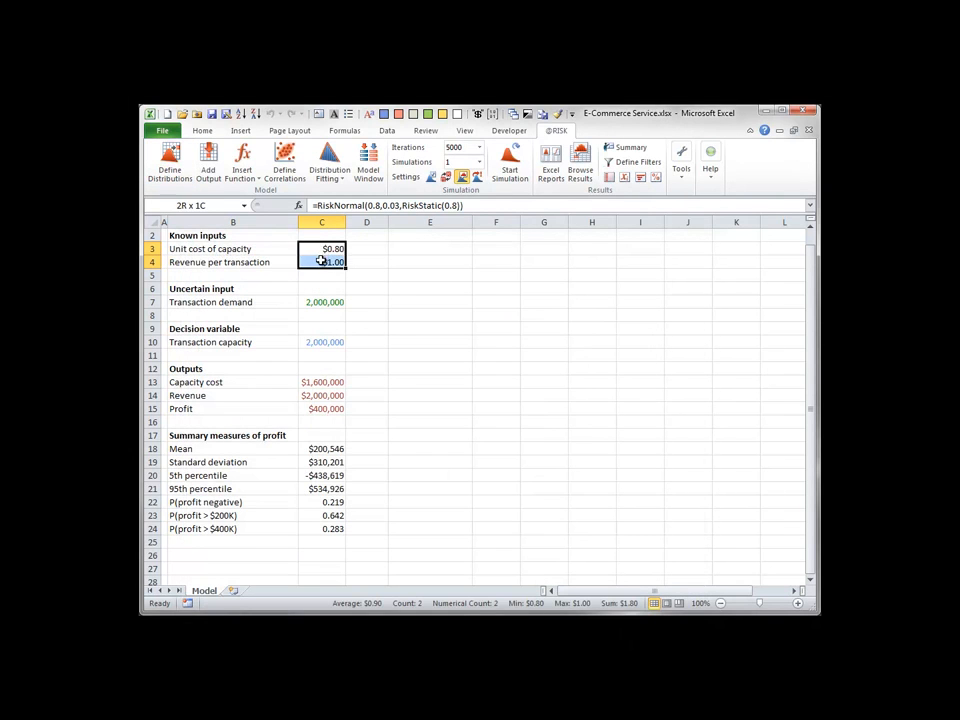
pyautogui.click(201, 130)
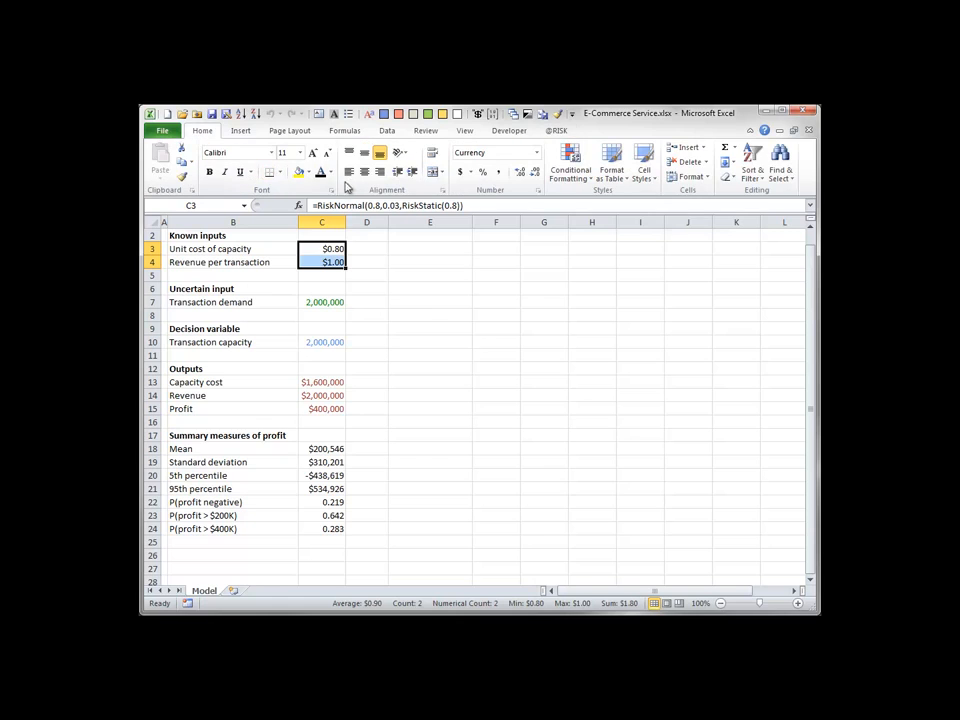
pyautogui.click(332, 177)
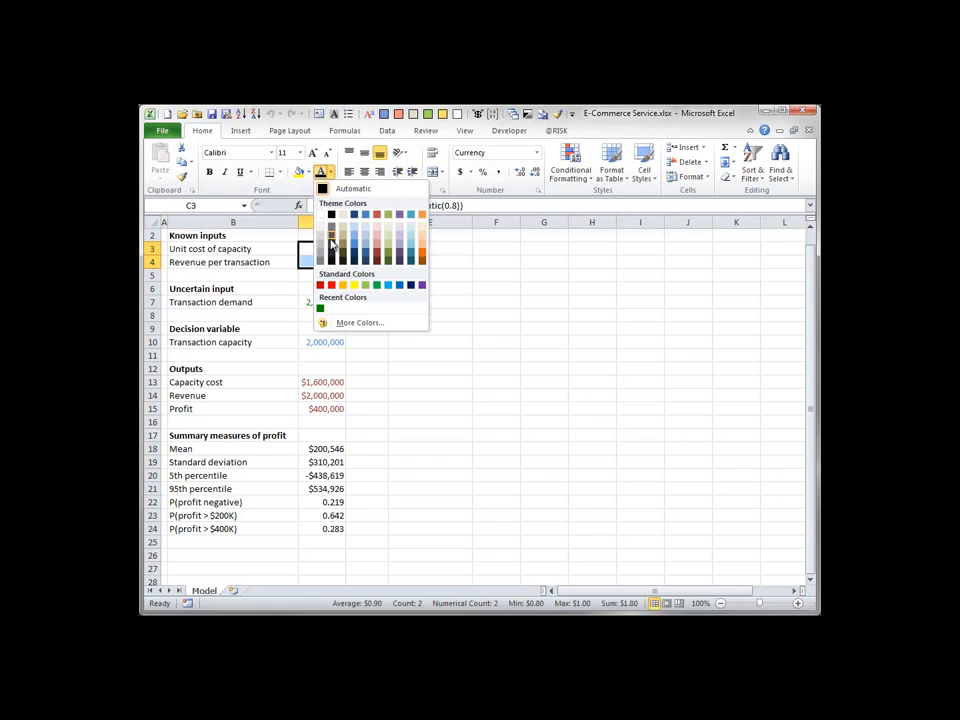
pyautogui.click(318, 302)
# Inspect the RiskNormal formulas in C3 and C4 without changing them.
pyautogui.doubleClick(321, 248)
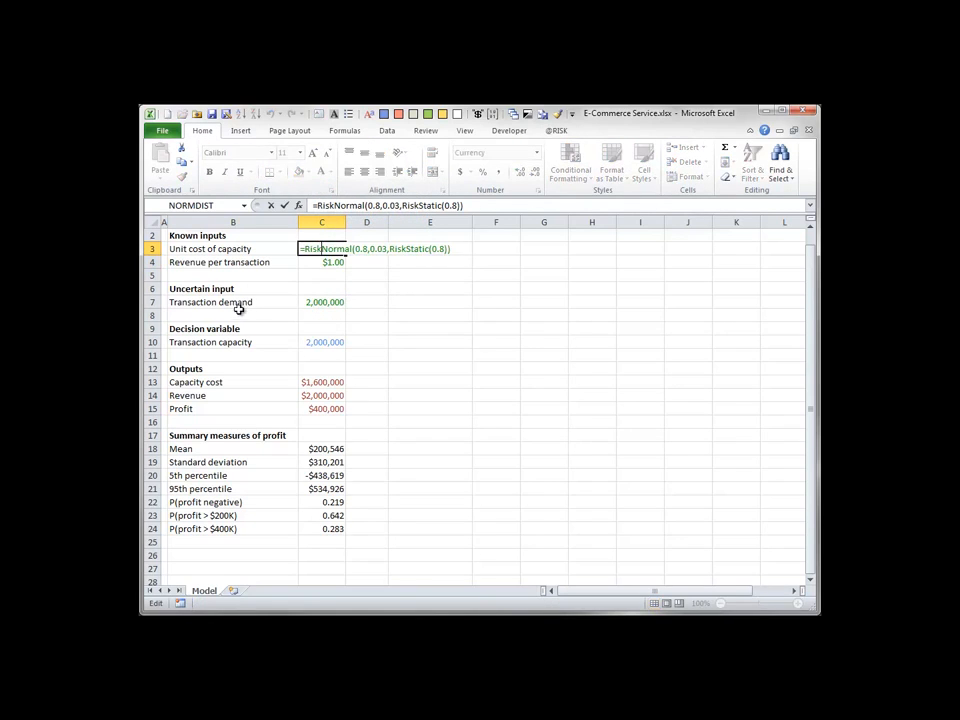
pyautogui.doubleClick(320, 261)
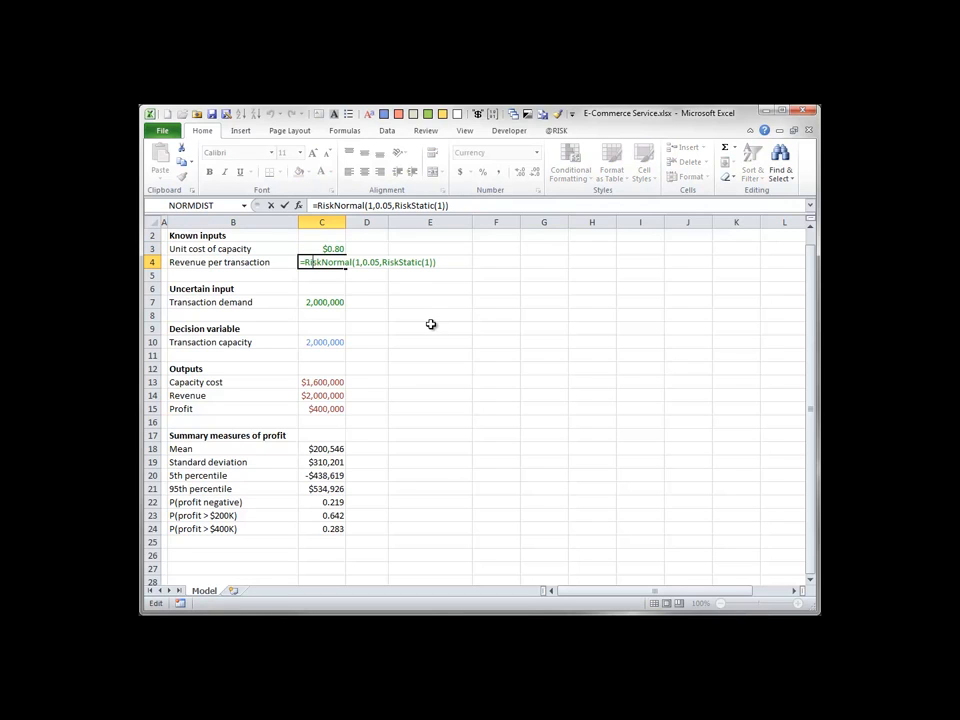
pyautogui.press('Escape')
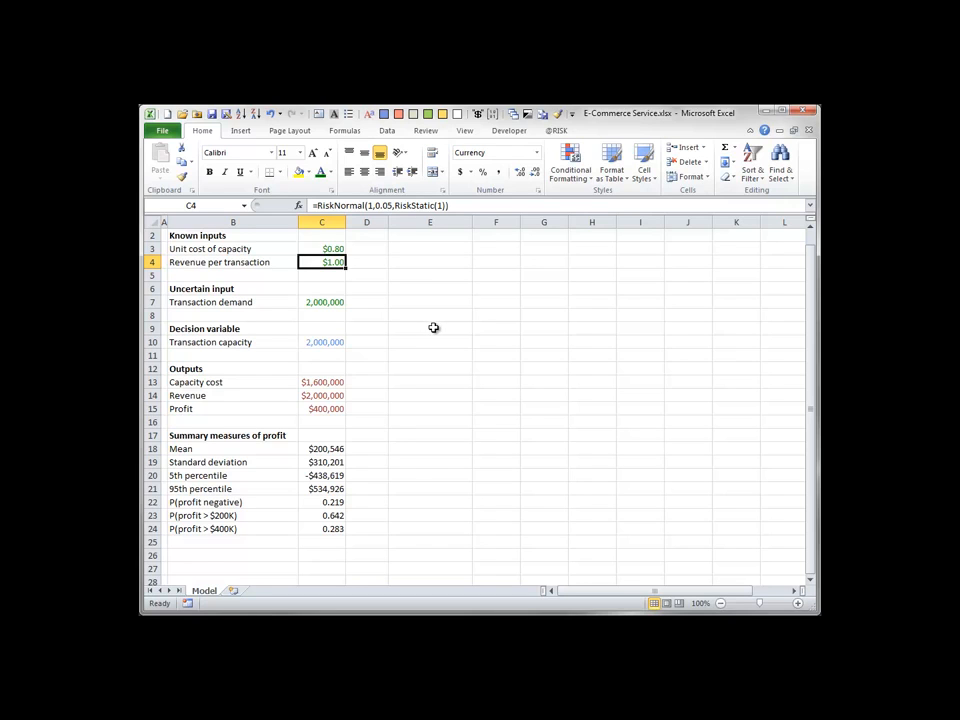
# Select the profit output in C15 and rerun the simulation with the three uncertain inputs.
pyautogui.click(334, 408)
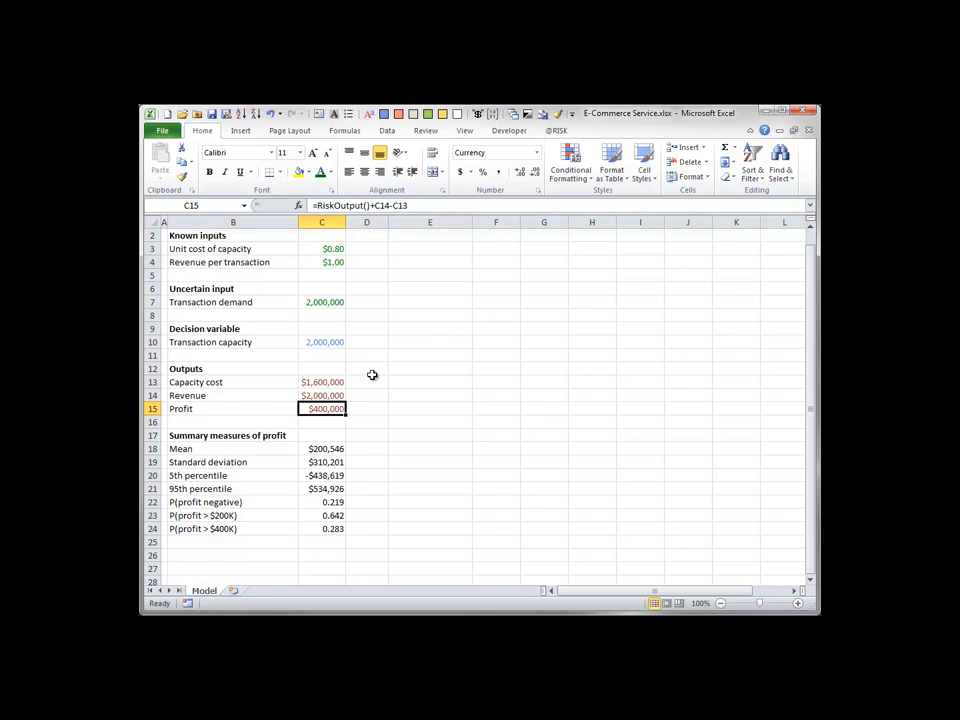
pyautogui.click(555, 130)
pyautogui.click(508, 160)
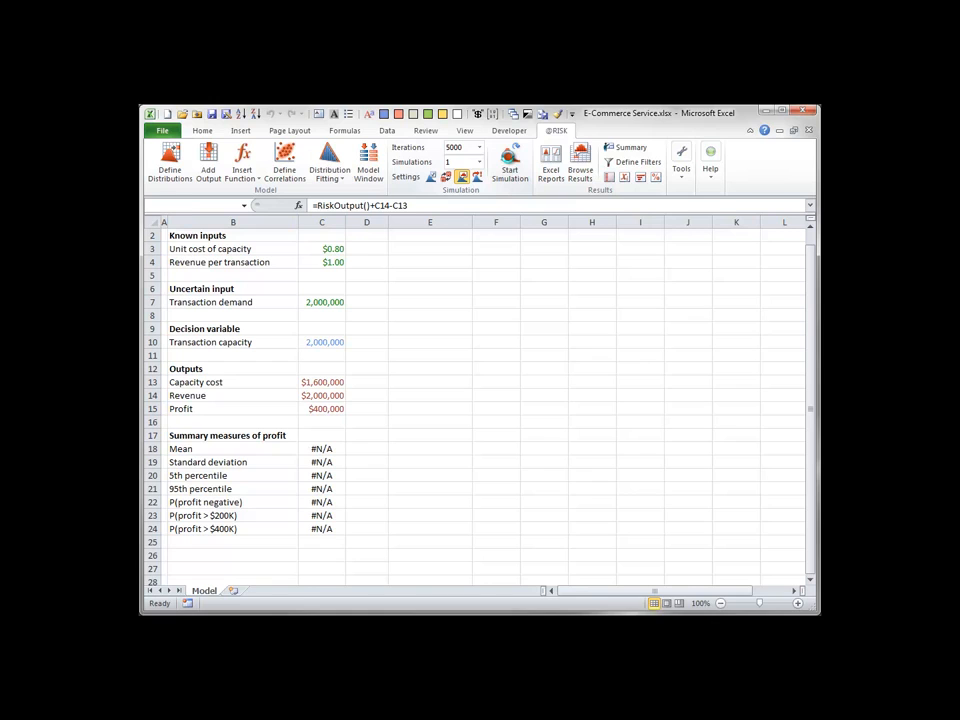
# Display the profit results as a tornado chart of correlation coefficients.
pyautogui.moveTo(624, 322); pyautogui.dragTo(437, 233)
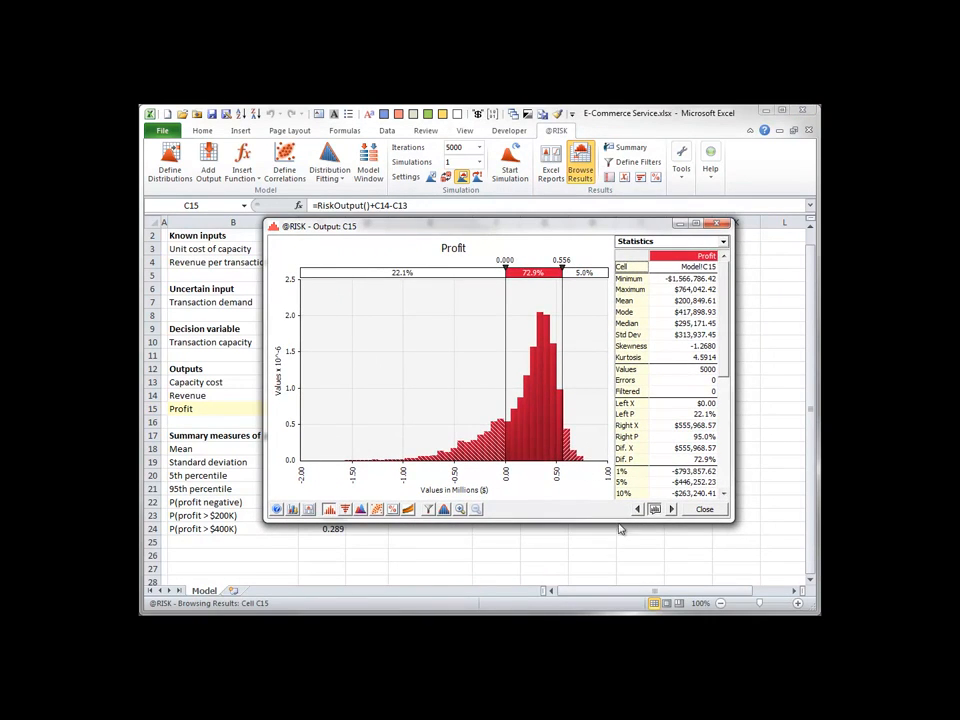
pyautogui.click(345, 510)
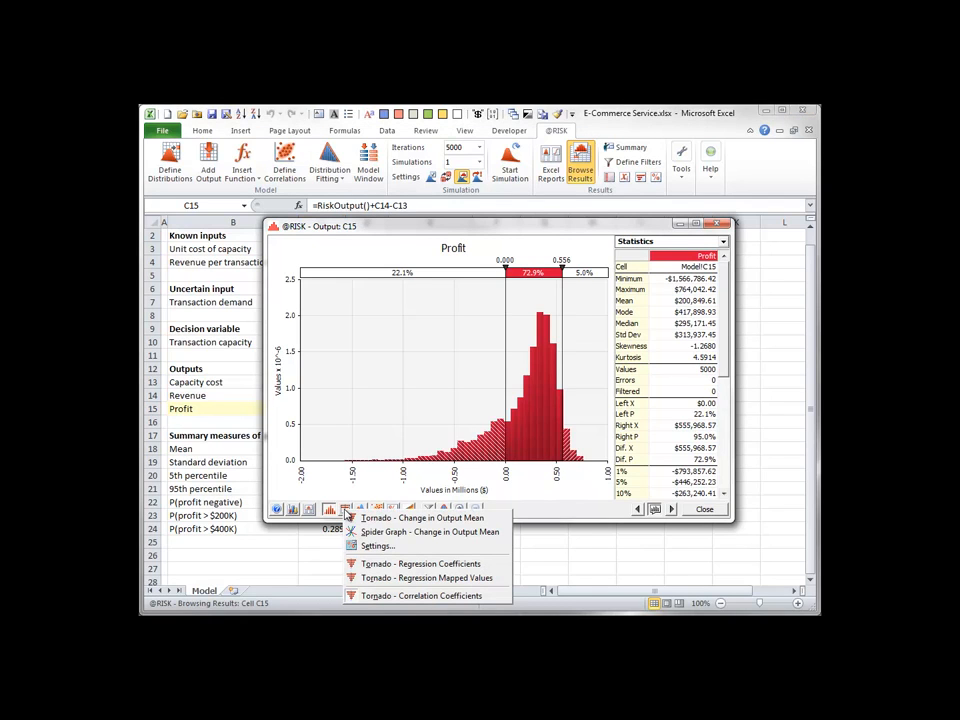
pyautogui.click(375, 596)
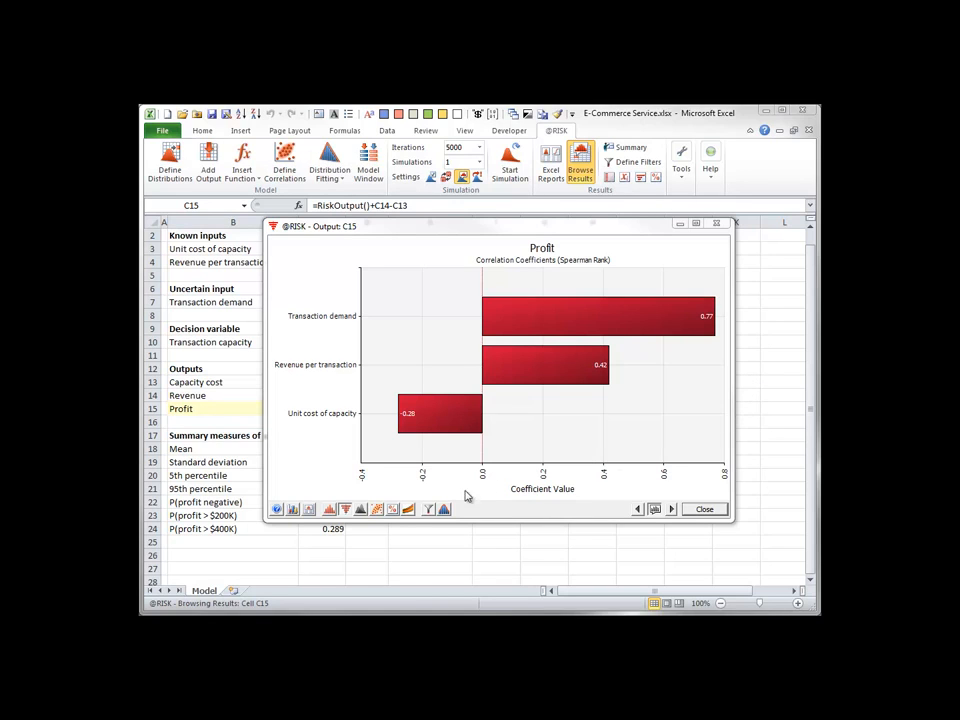
# View a scatter plot of profit against transaction demand in C7, and close the plot after examining it.
pyautogui.click(377, 509)
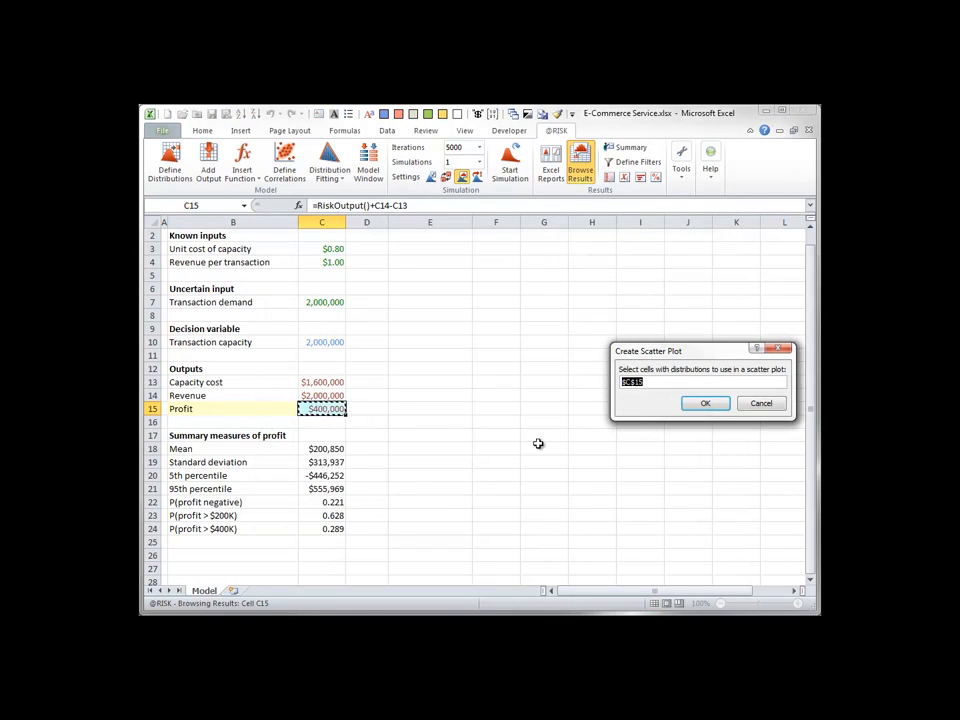
pyautogui.click(320, 308)
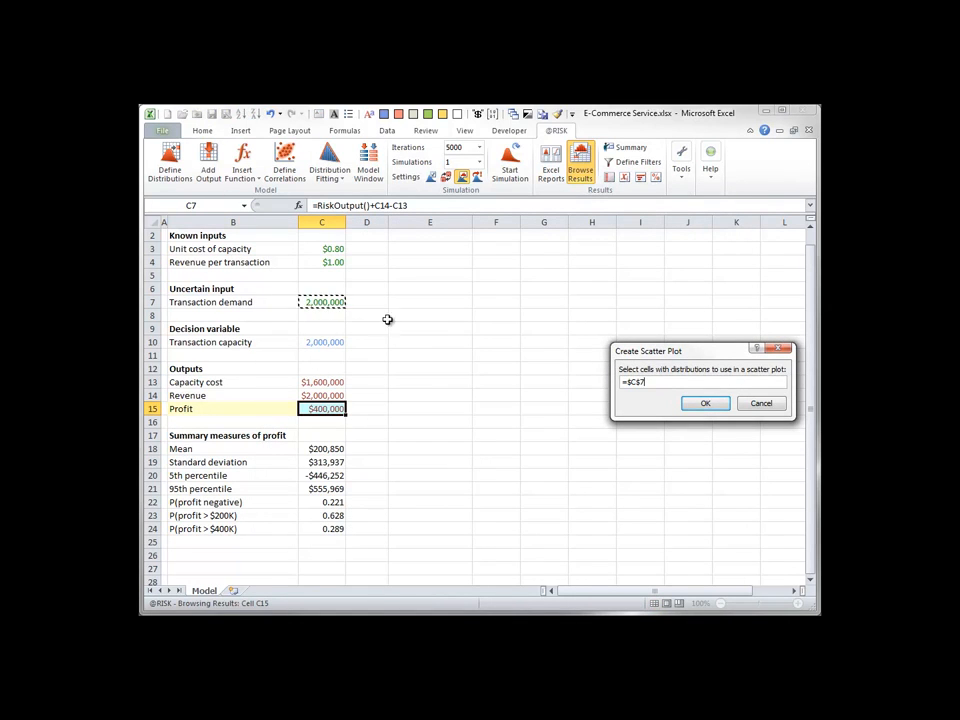
pyautogui.click(703, 403)
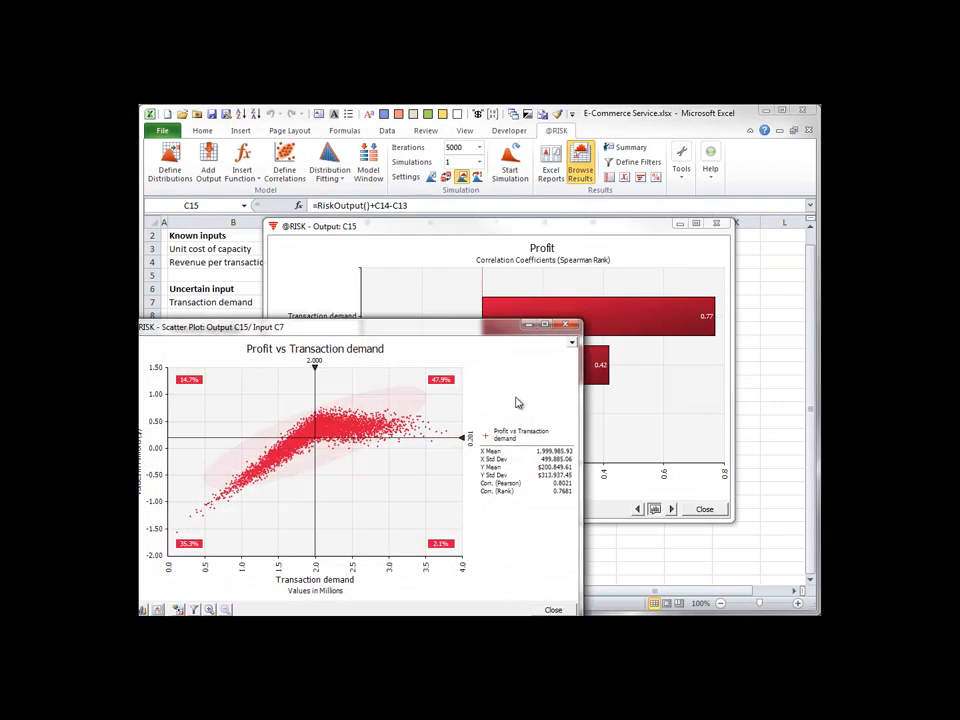
pyautogui.moveTo(450, 336); pyautogui.dragTo(563, 281)
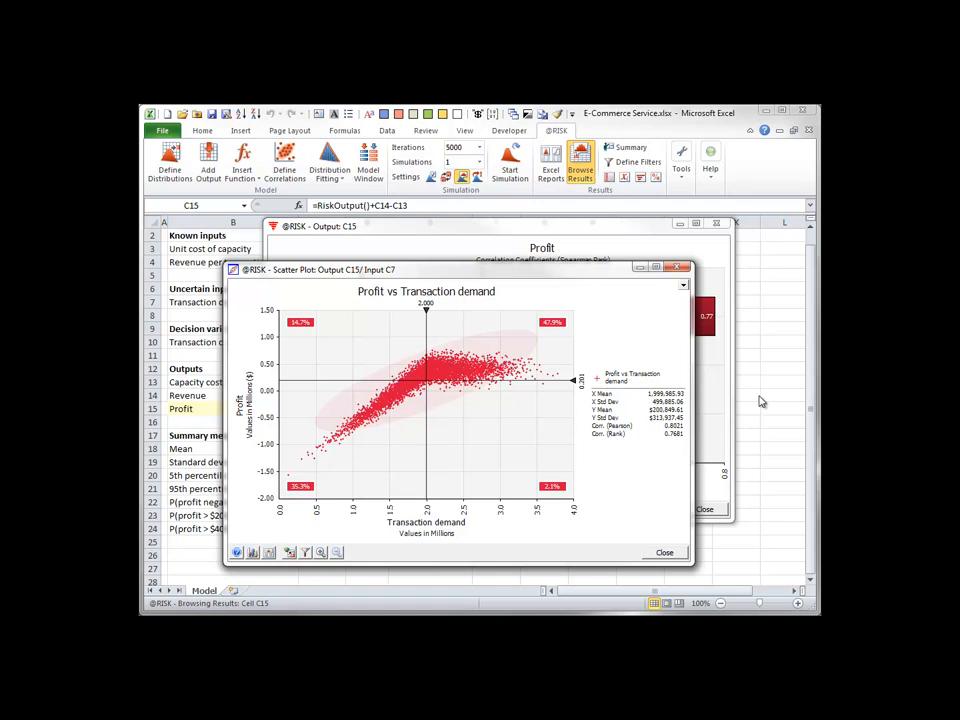
pyautogui.click(665, 553)
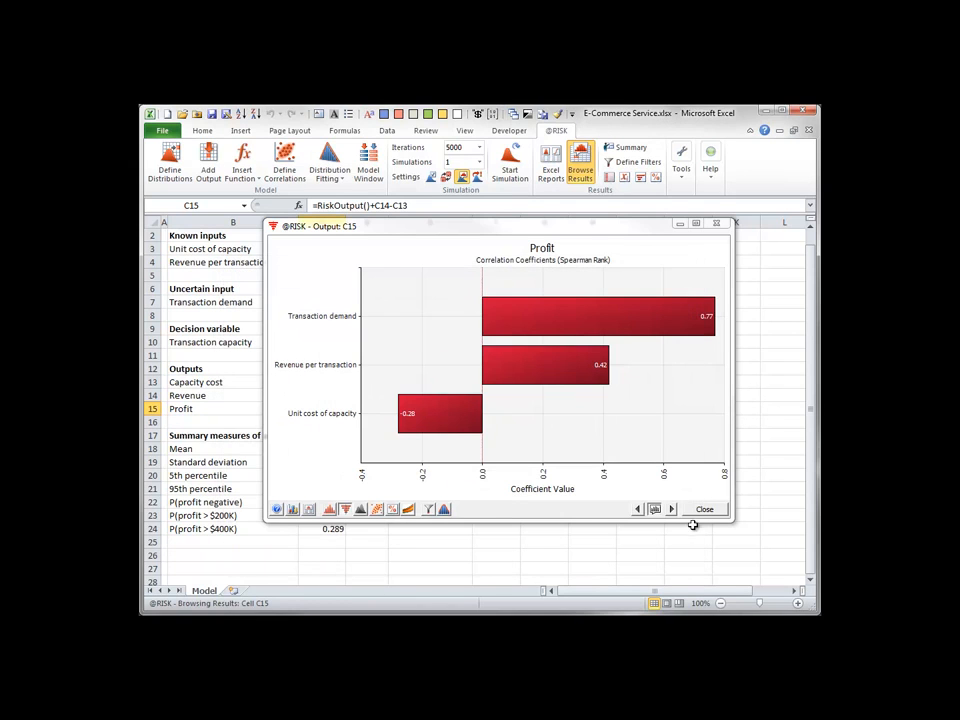
# Close the tornado chart and enter =1000000*RiskSimtable({1.2,1.4,1.6,1.8,2.0,2.2}) as the transaction capacity in C10.
pyautogui.click(704, 509)
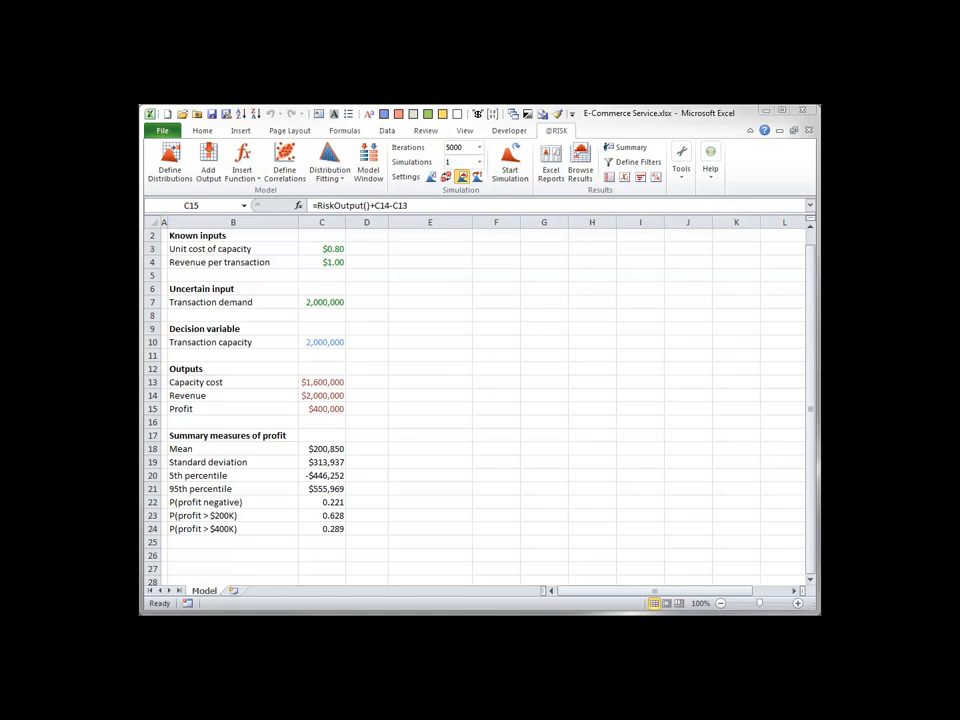
pyautogui.click(312, 342)
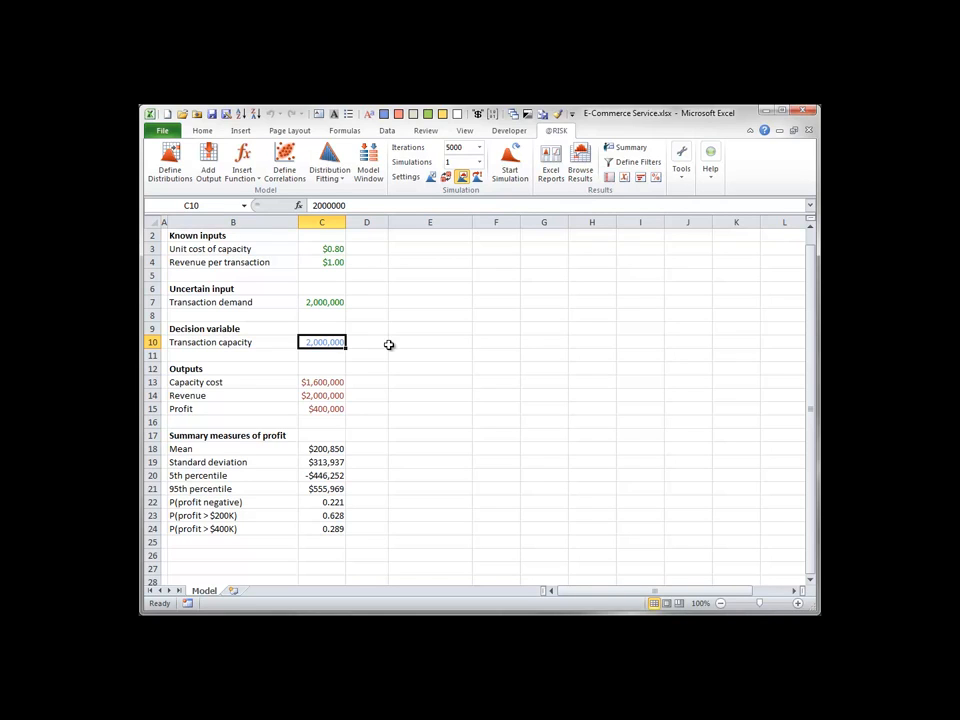
pyautogui.write('=1')
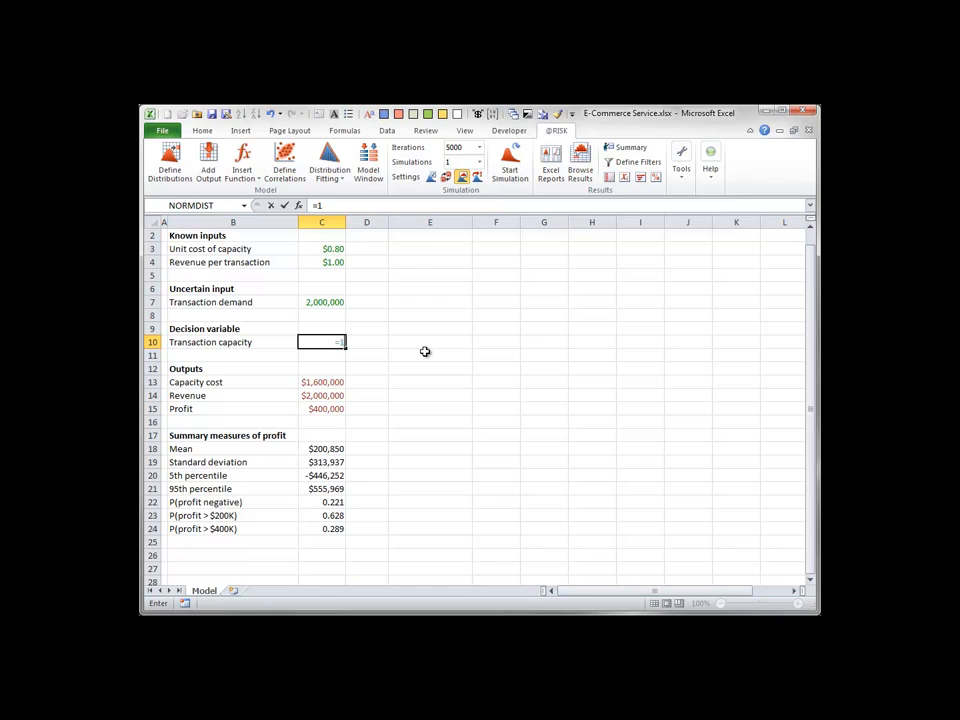
pyautogui.write('000000*risk')
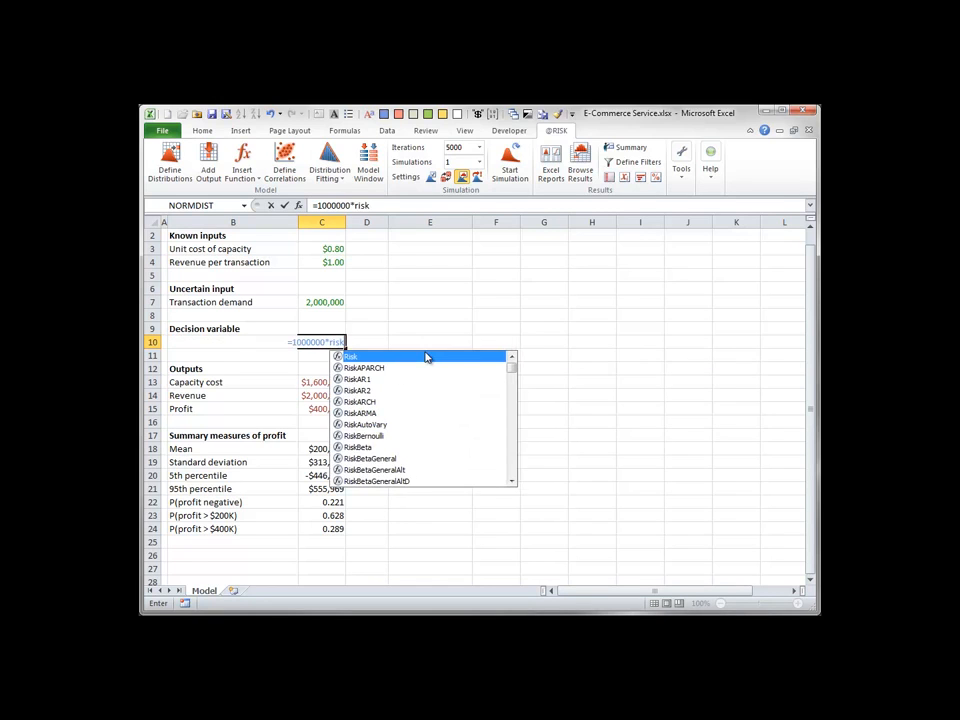
pyautogui.write('sim')
pyautogui.press('Tab')
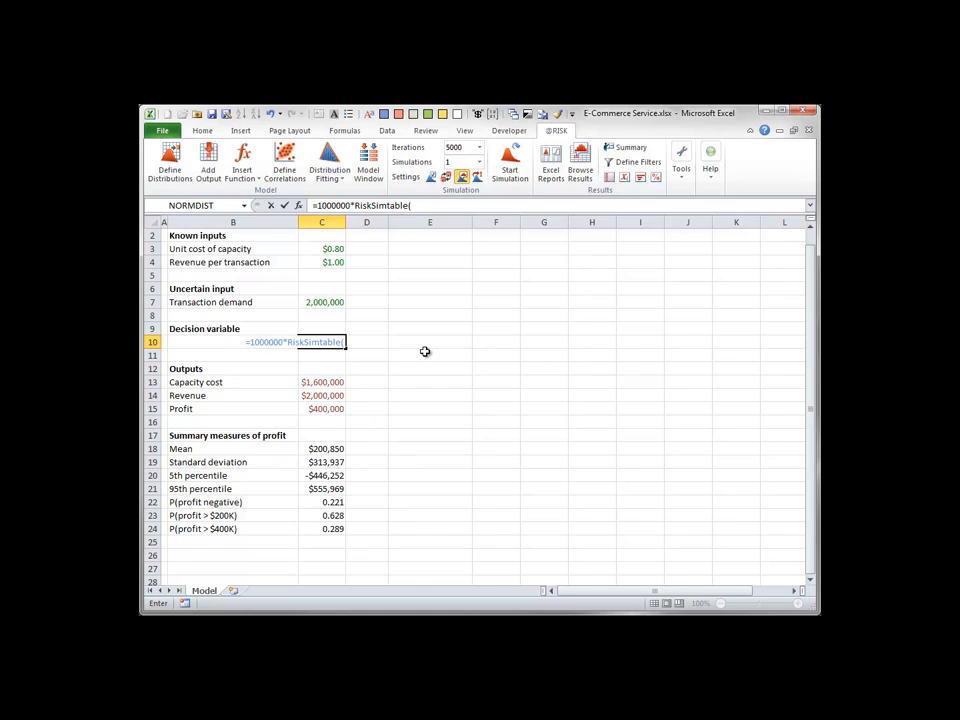
pyautogui.write('{1.2')
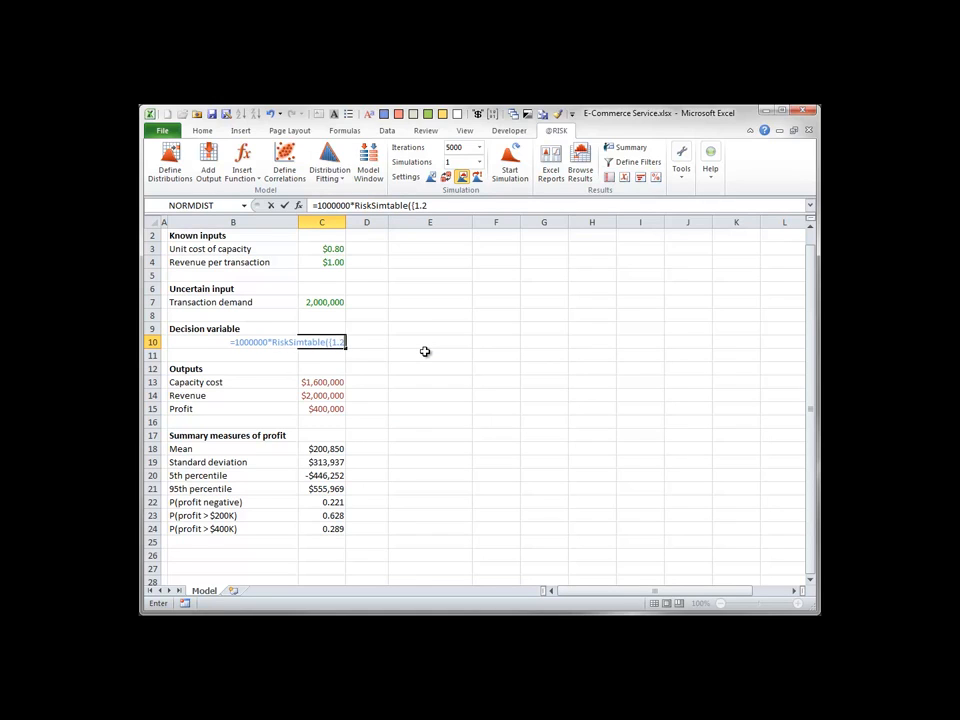
pyautogui.write(',1.4,1')
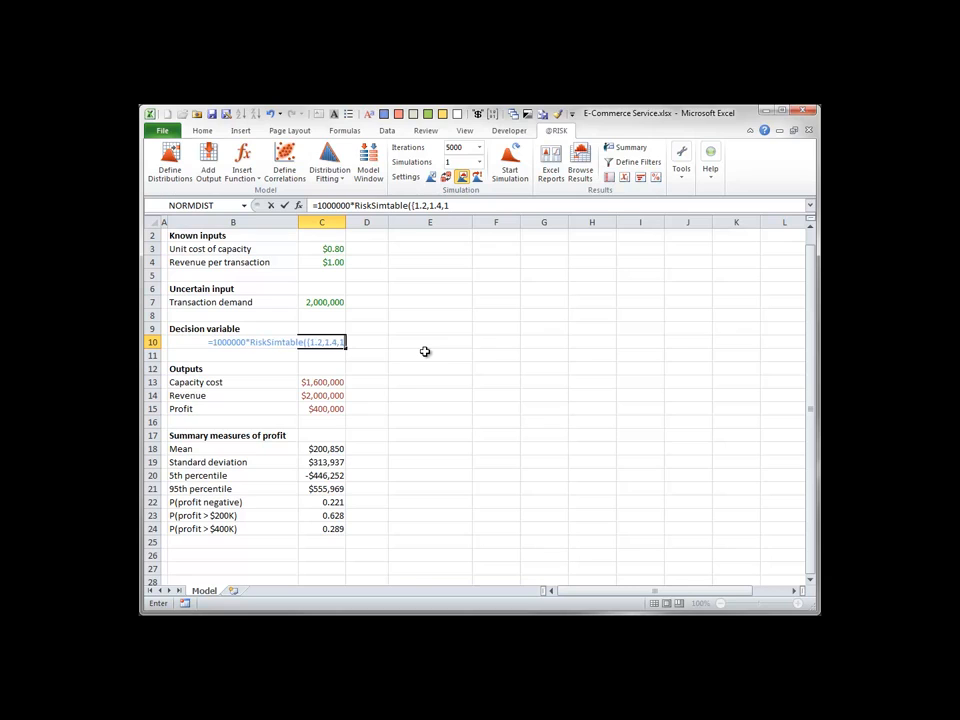
pyautogui.write('.6,1.8')
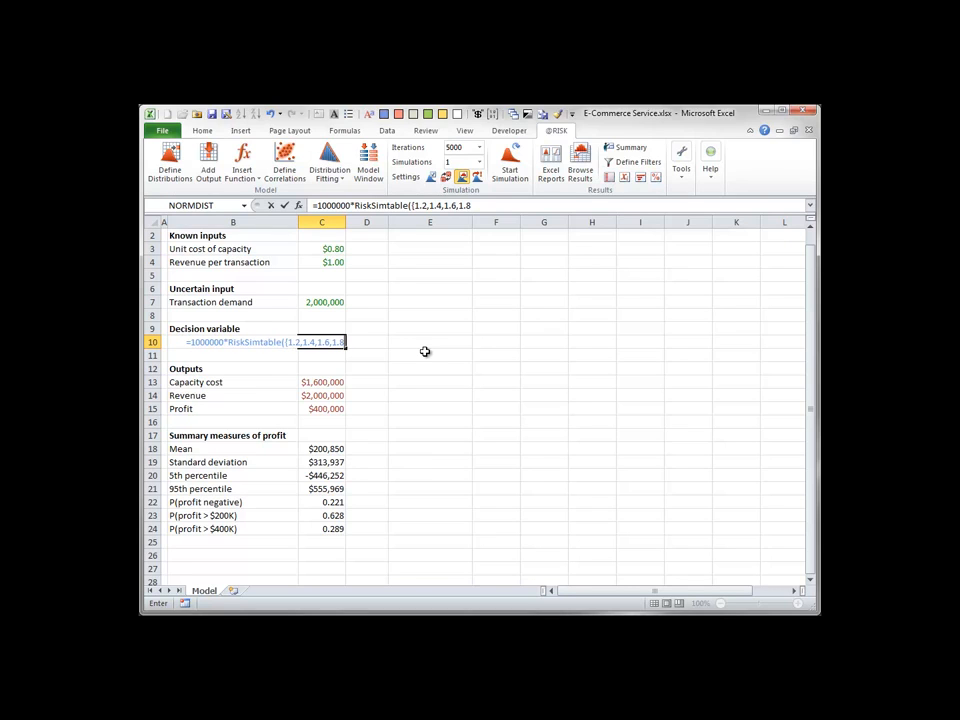
pyautogui.write(',2.0,')
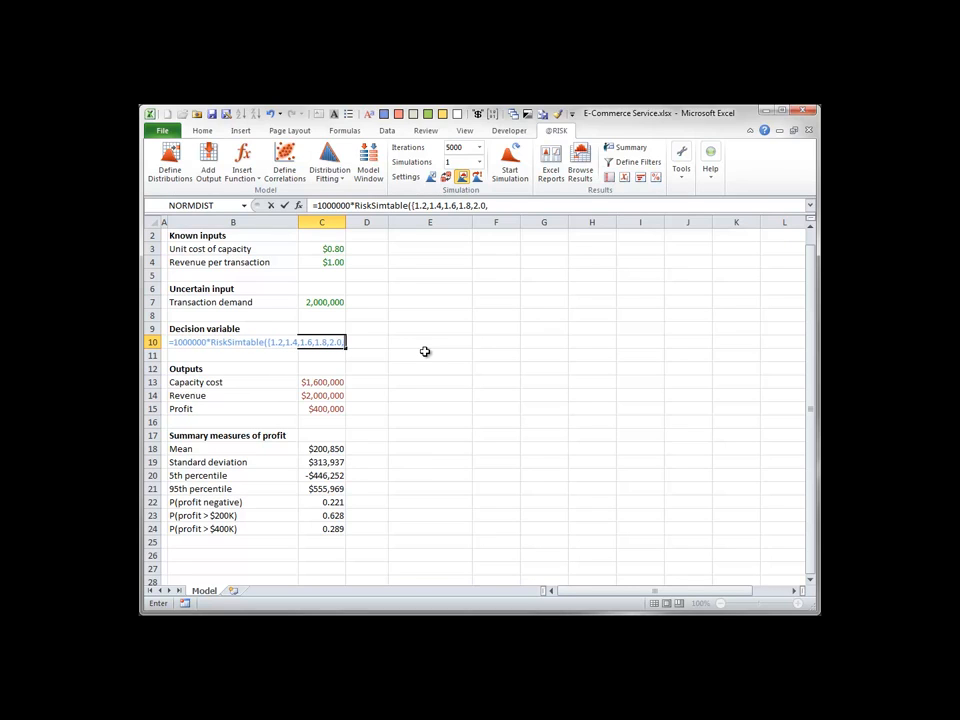
pyautogui.write('2.2})')
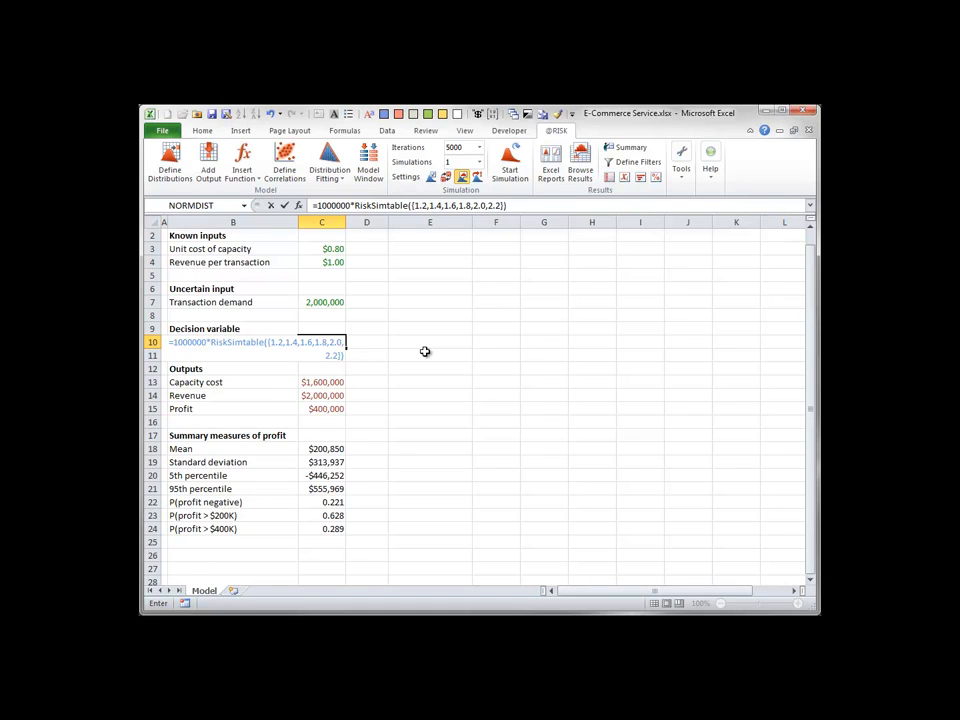
pyautogui.press('Return')
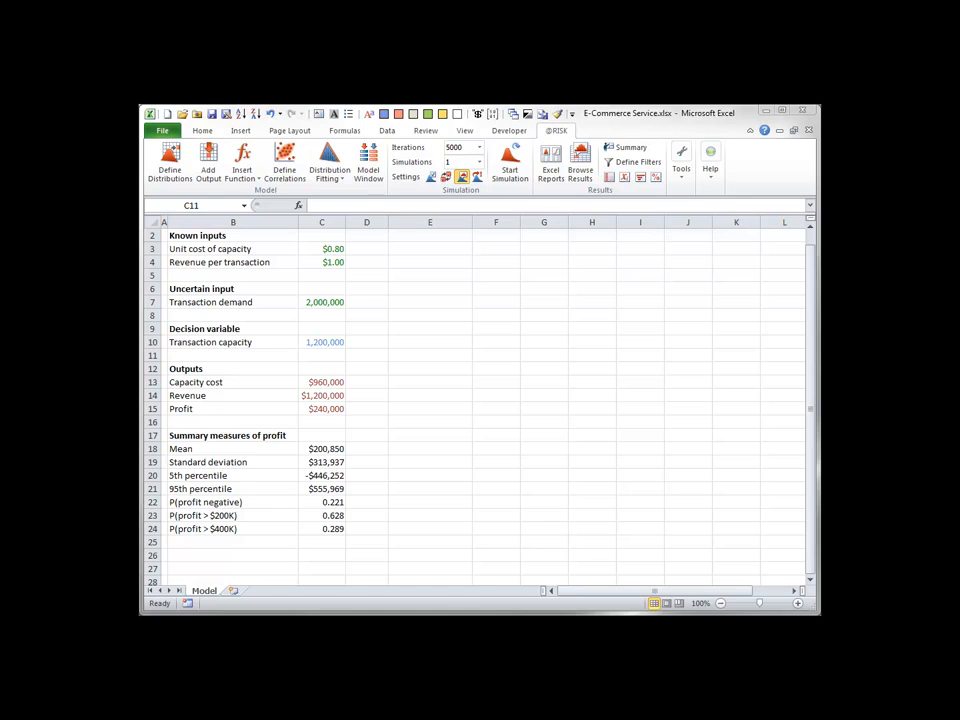
# Set the number of simulations to 6 and run the simulation for the profit output in C15.
pyautogui.click(449, 163)
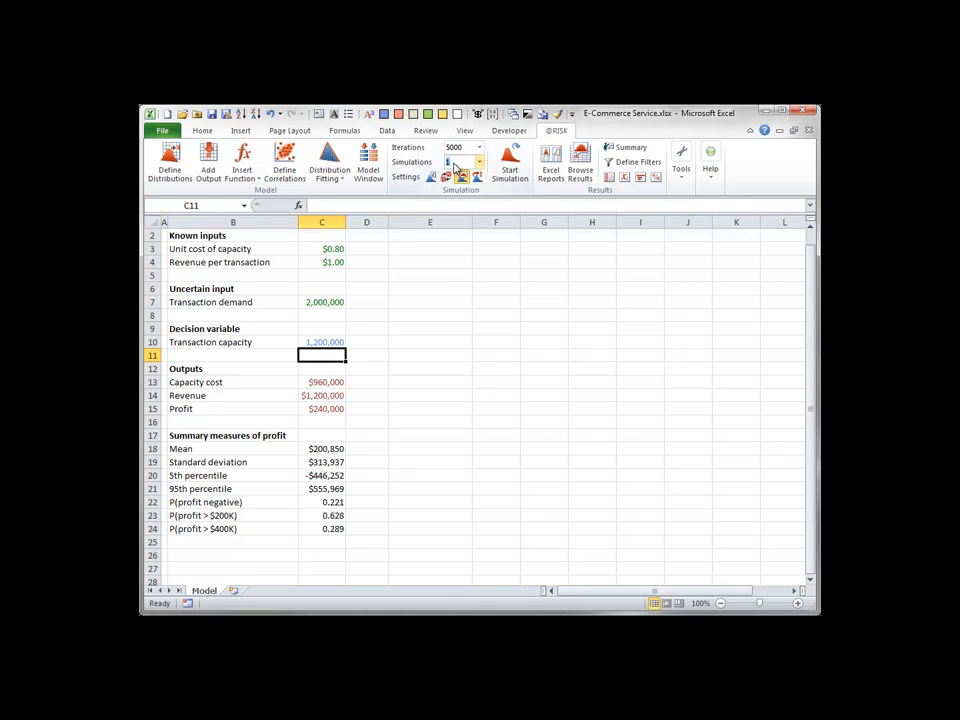
pyautogui.write('6')
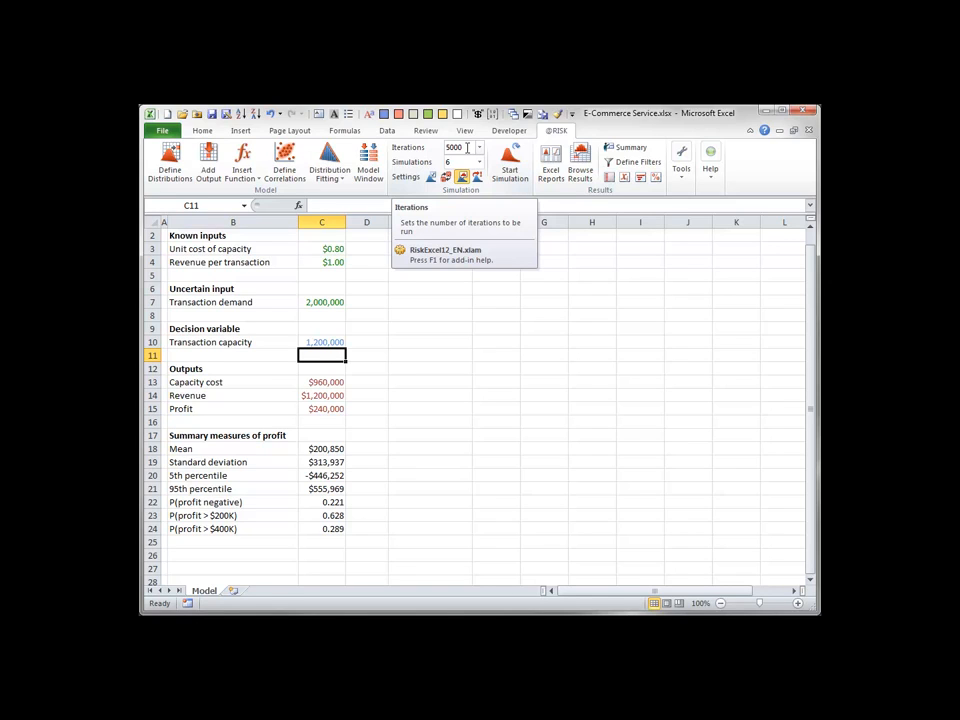
pyautogui.click(510, 165)
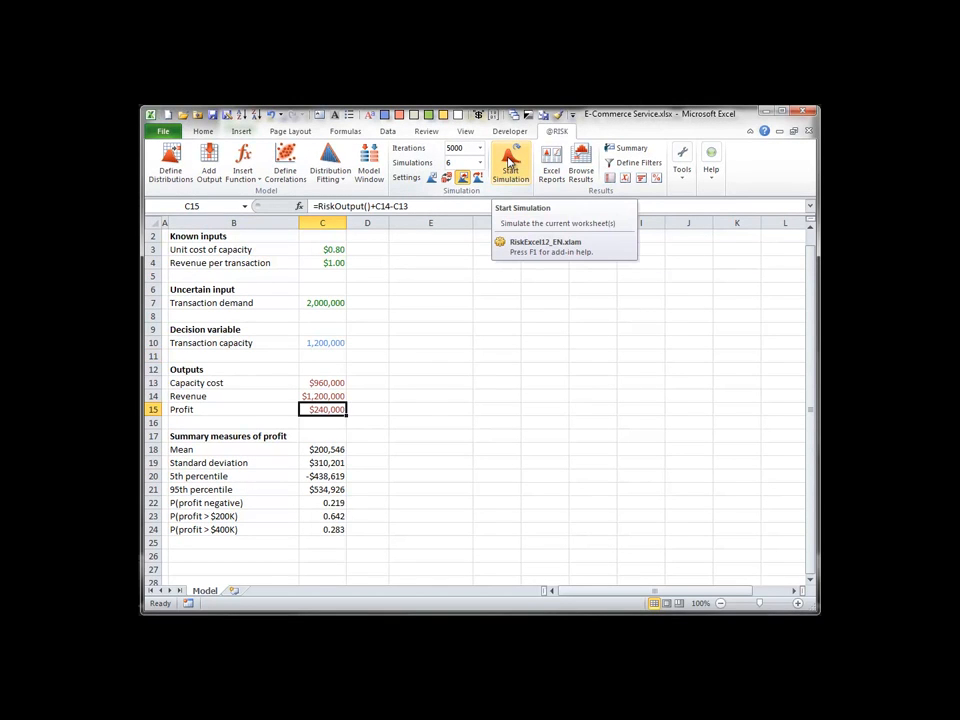
pyautogui.click(510, 165)
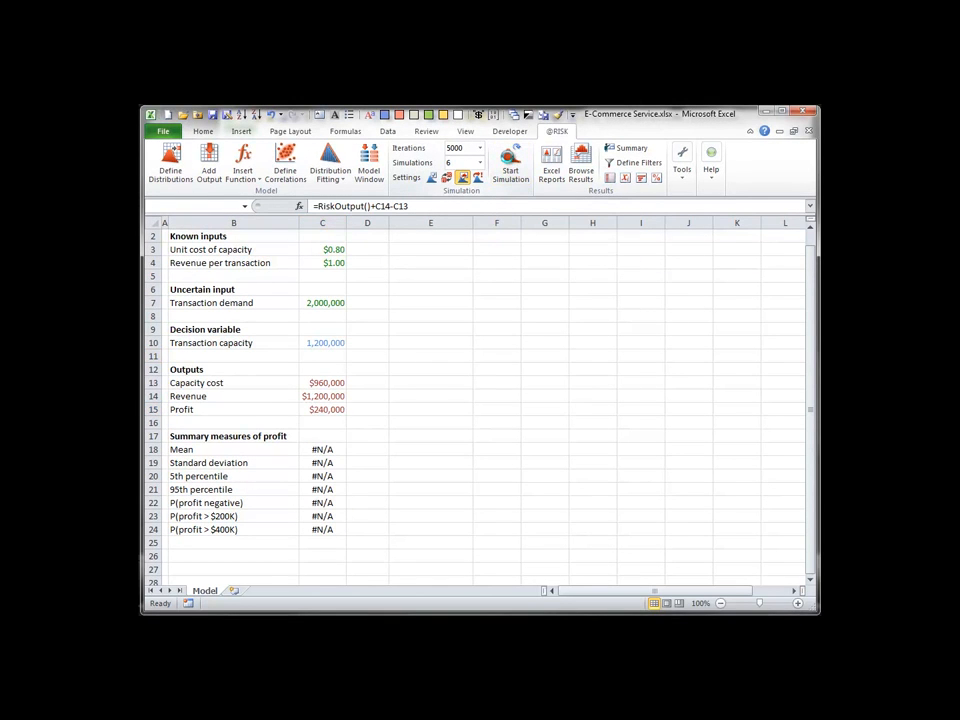
pyautogui.click(897, 314)
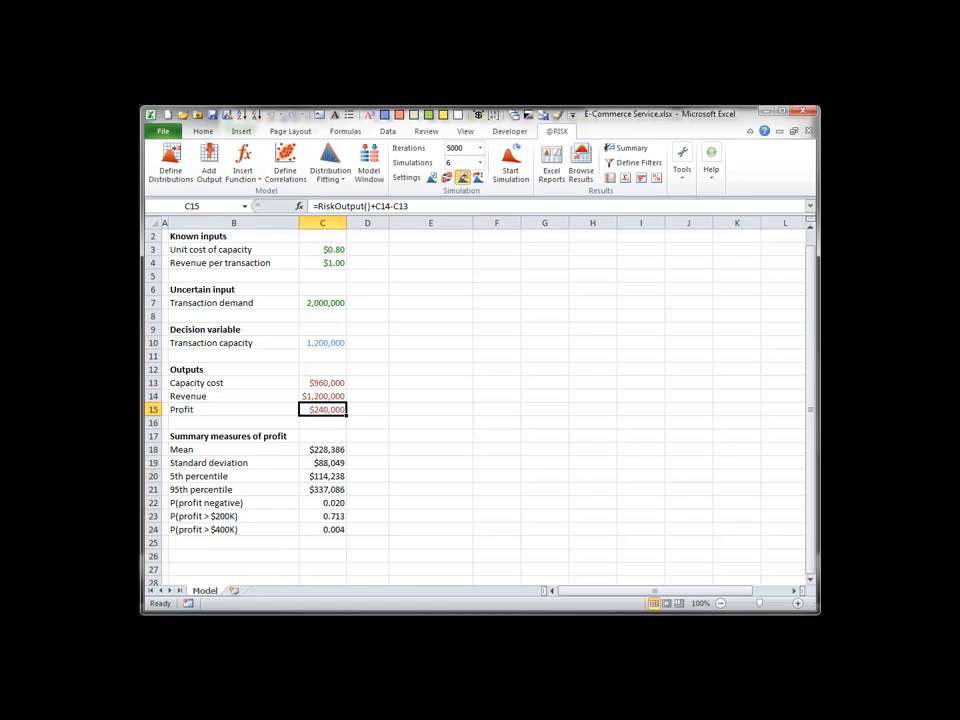
# Browse the profit histograms in C15 for simulations 2, 3 and 6, and close the results window.
pyautogui.click(581, 162)
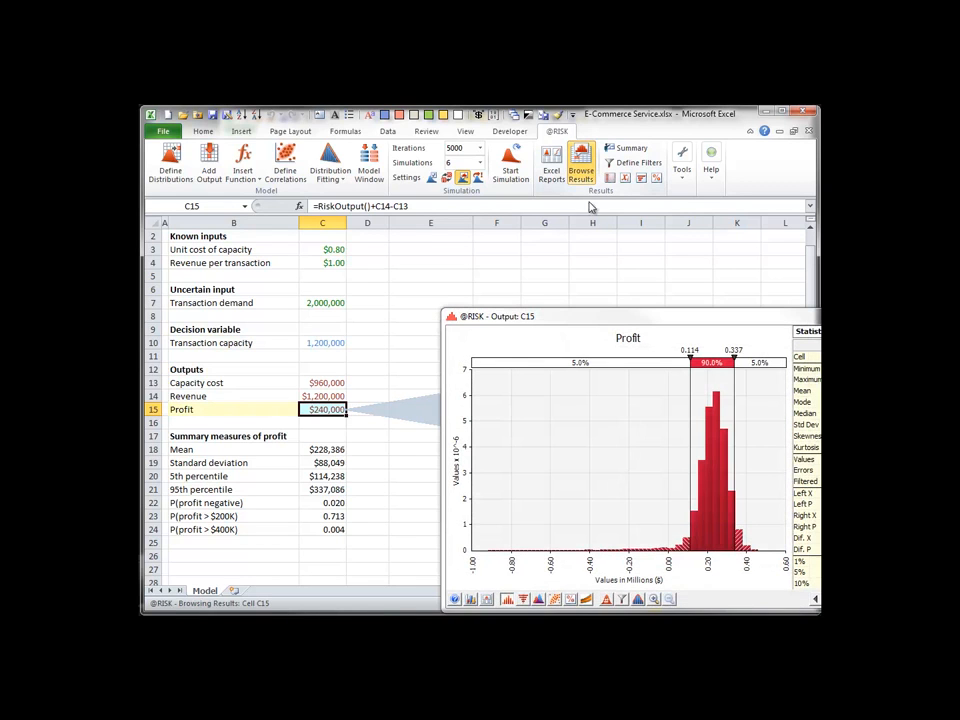
pyautogui.moveTo(597, 318); pyautogui.dragTo(420, 221)
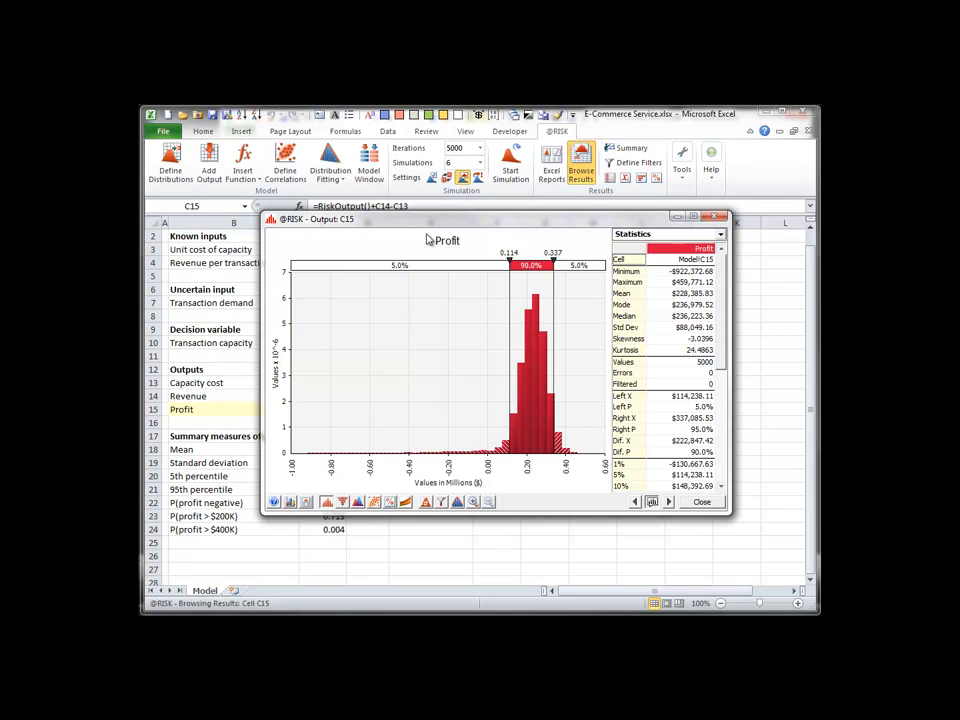
pyautogui.click(425, 501)
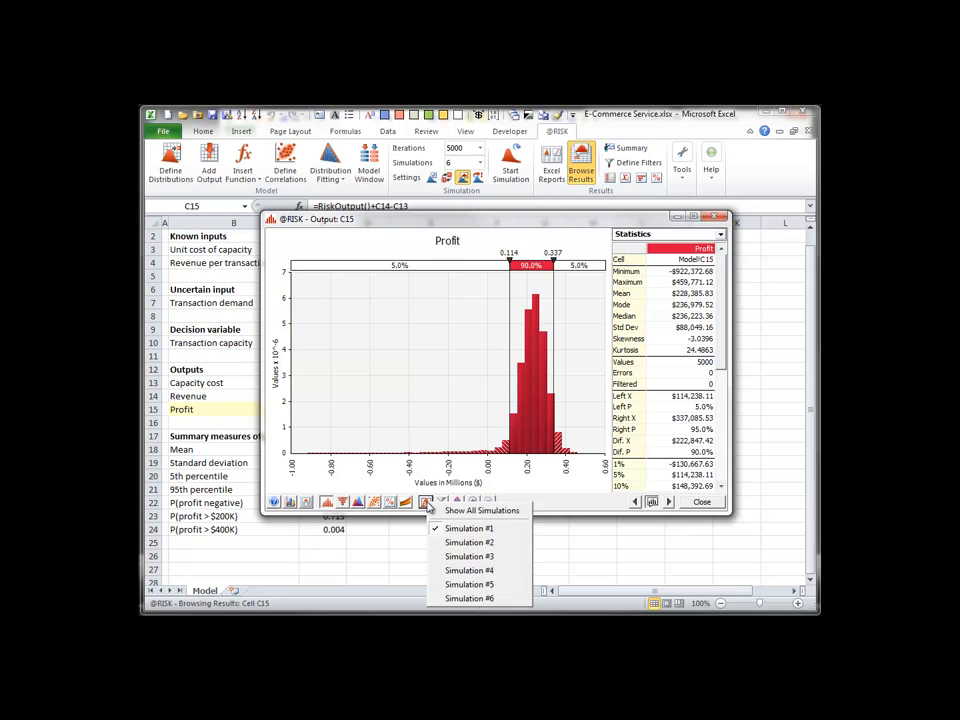
pyautogui.click(452, 542)
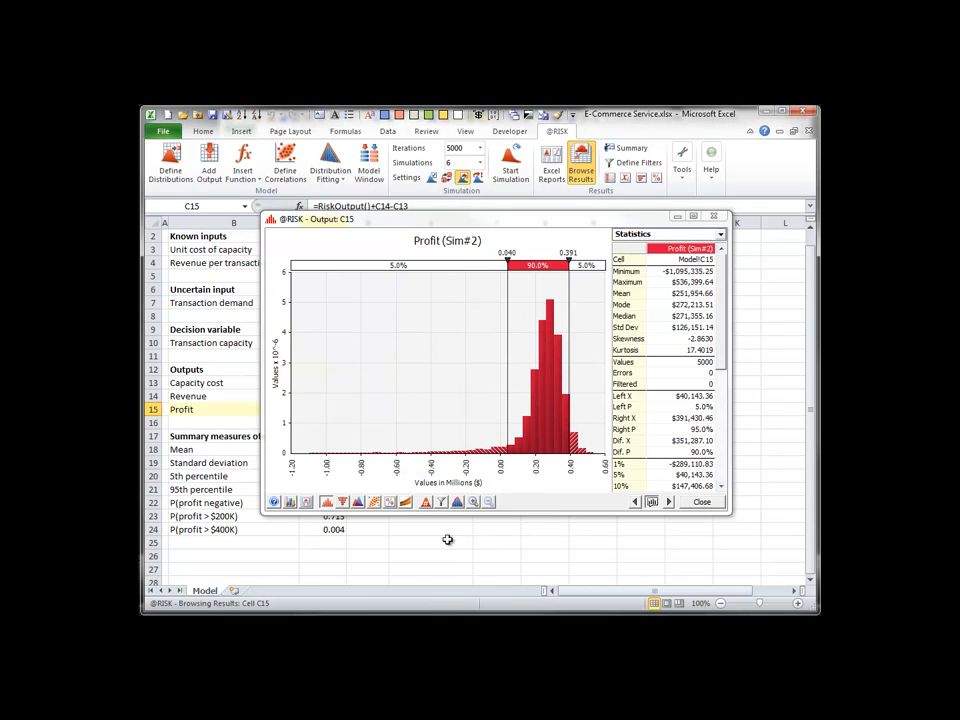
pyautogui.click(425, 501)
pyautogui.click(448, 553)
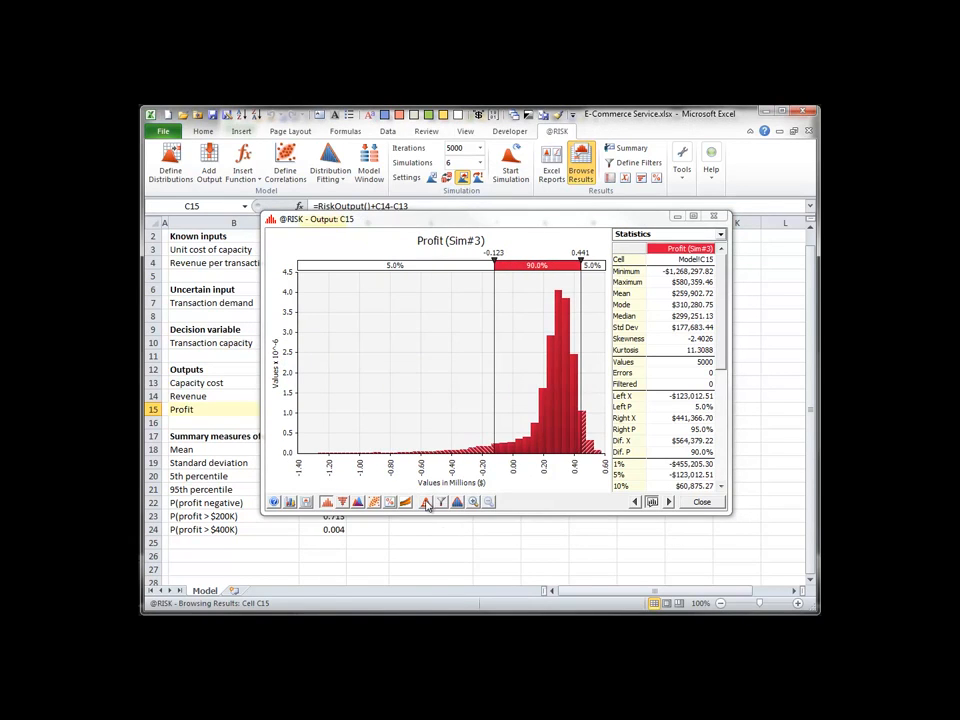
pyautogui.click(425, 501)
pyautogui.click(455, 600)
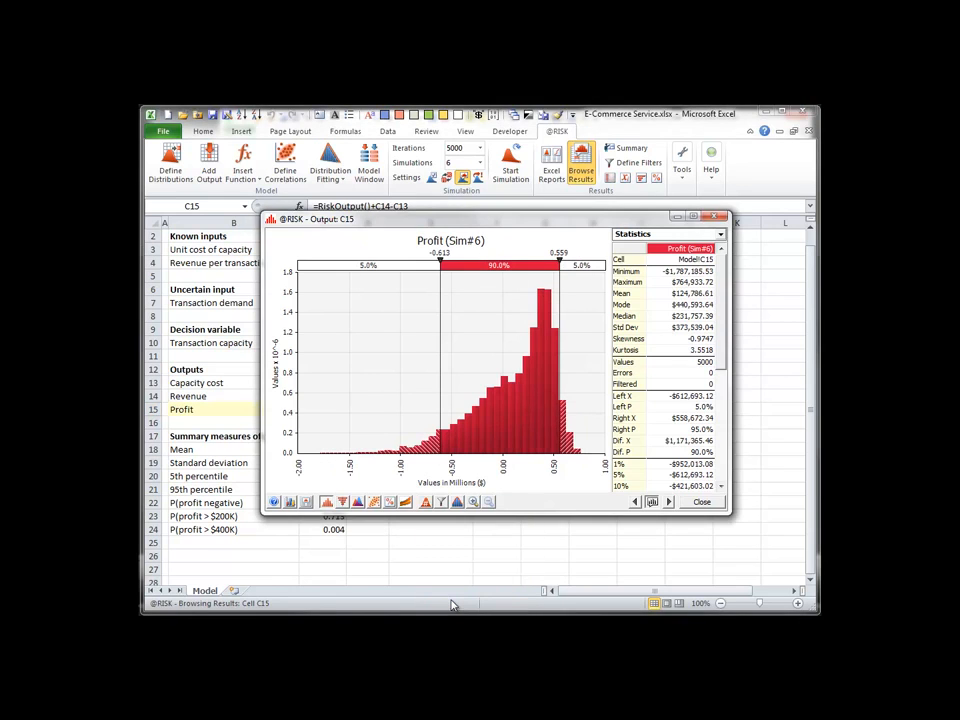
pyautogui.click(700, 502)
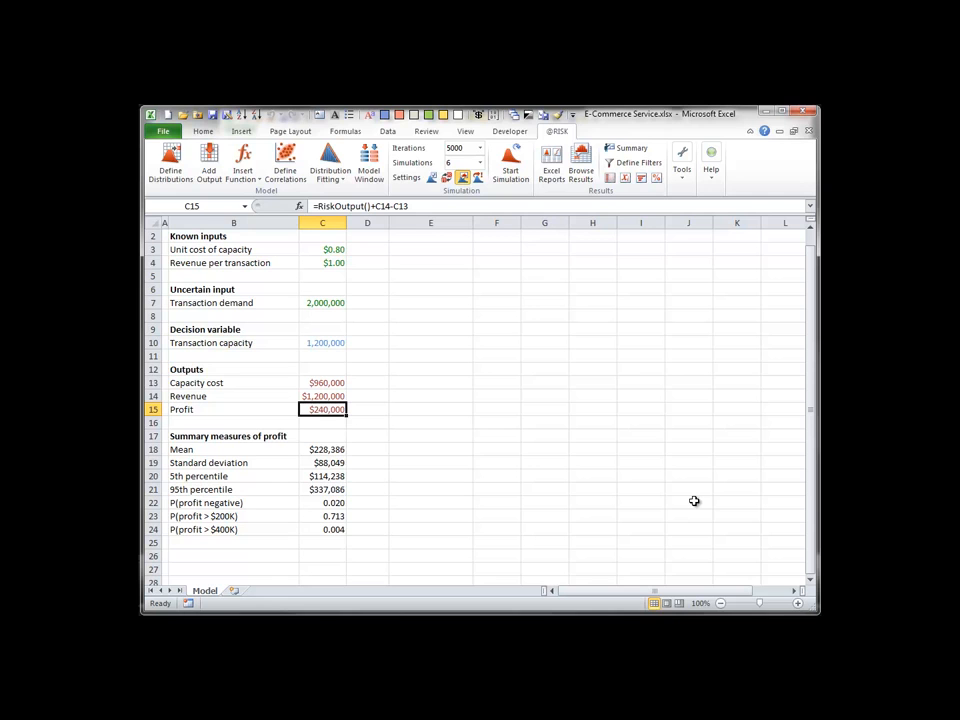
# Review the results summary comparing profit across all six simulations, and close the summary.
pyautogui.click(614, 147)
pyautogui.moveTo(959, 160); pyautogui.dragTo(357, 208)
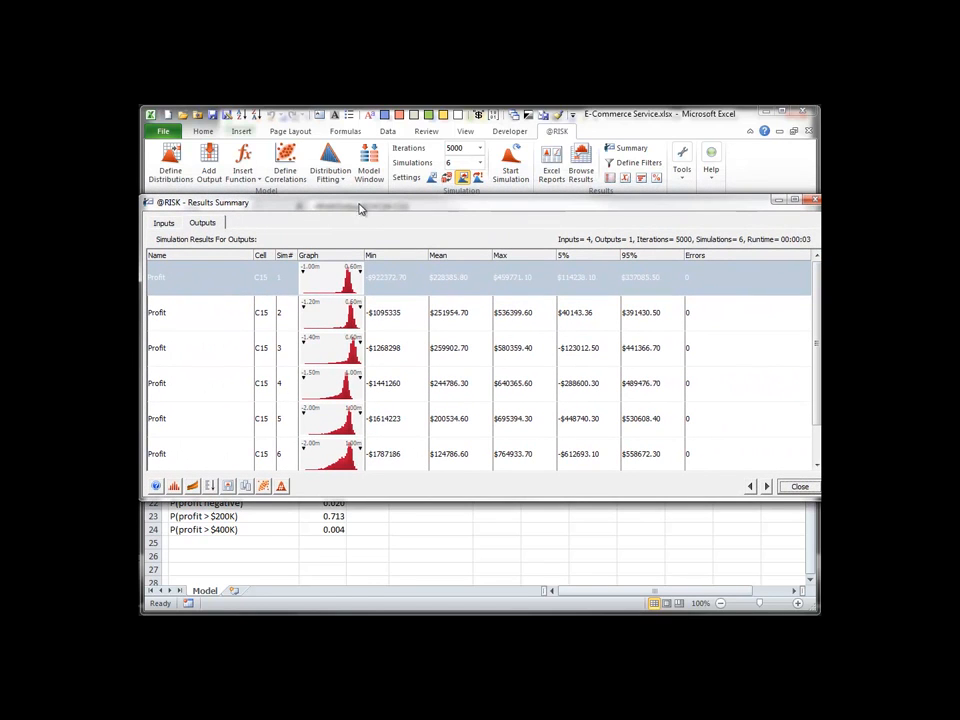
pyautogui.click(799, 488)
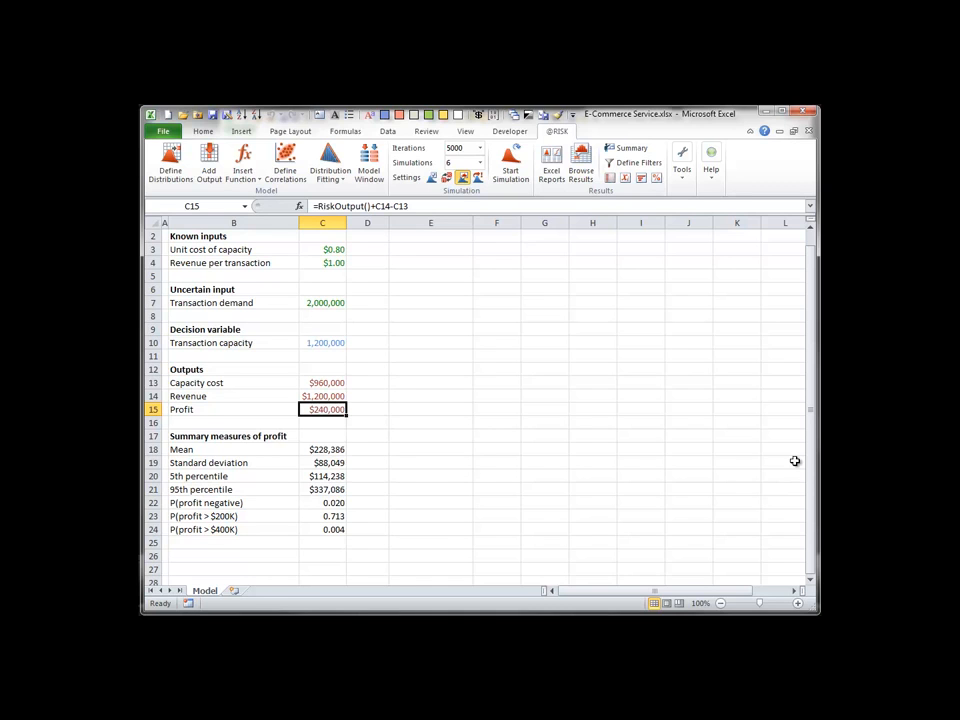
# Generate Quick Reports in Excel, review the report sheets for simulations 6, 2 and 4, and close the report workbook.
pyautogui.click(551, 162)
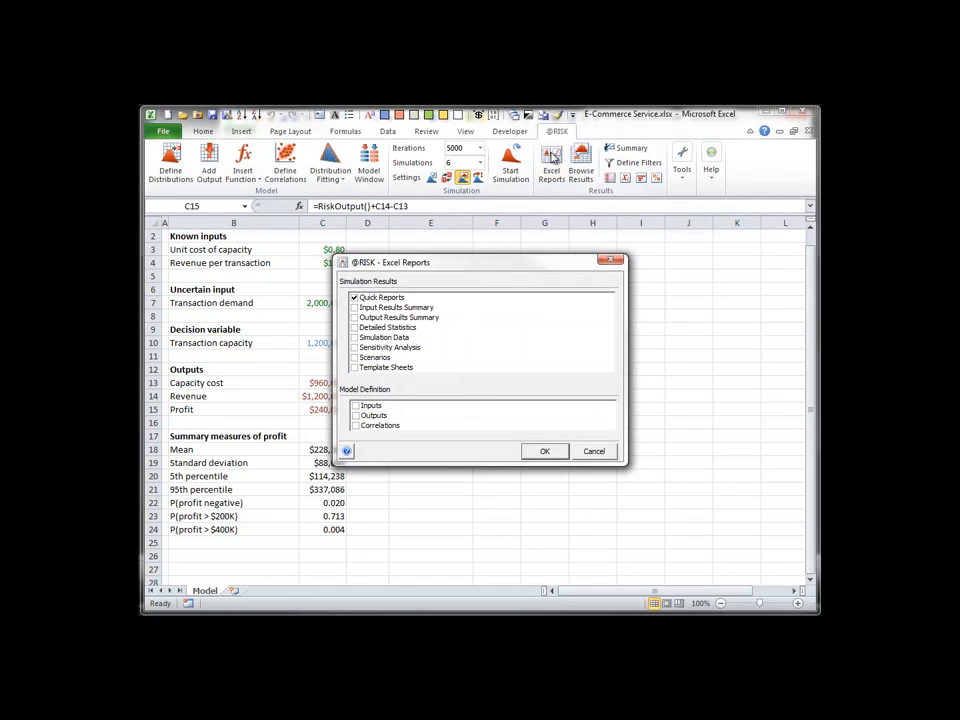
pyautogui.click(550, 451)
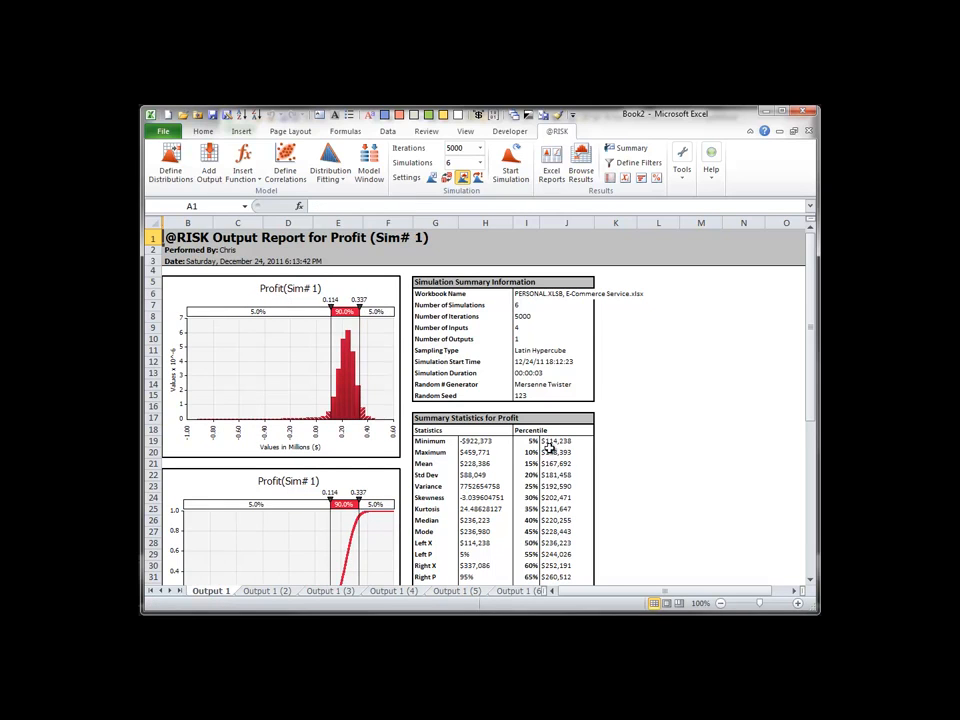
pyautogui.click(516, 592)
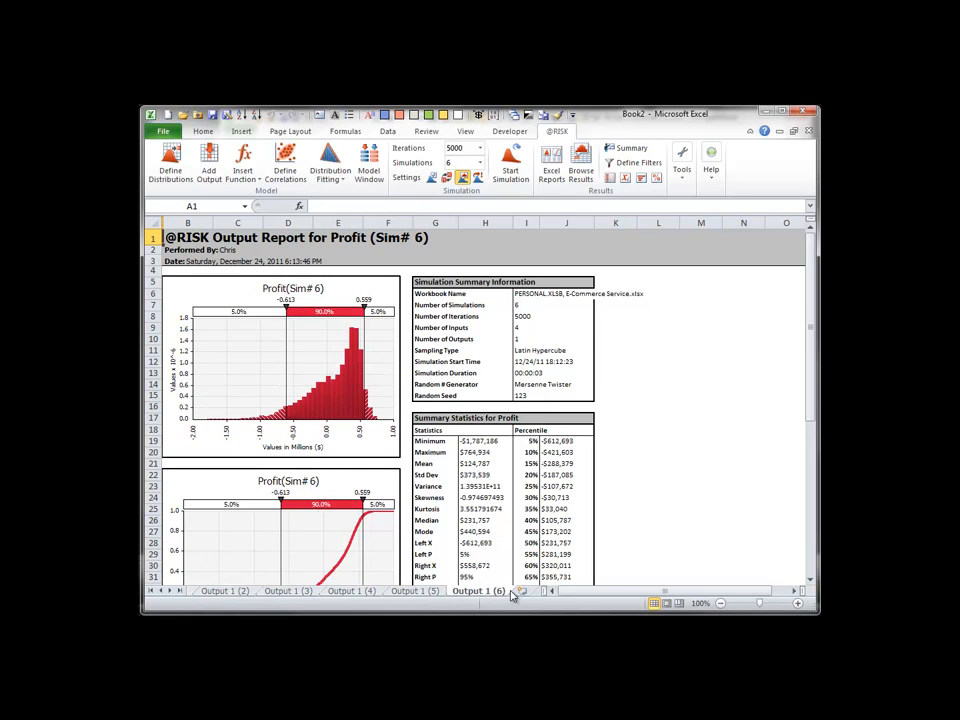
pyautogui.click(225, 592)
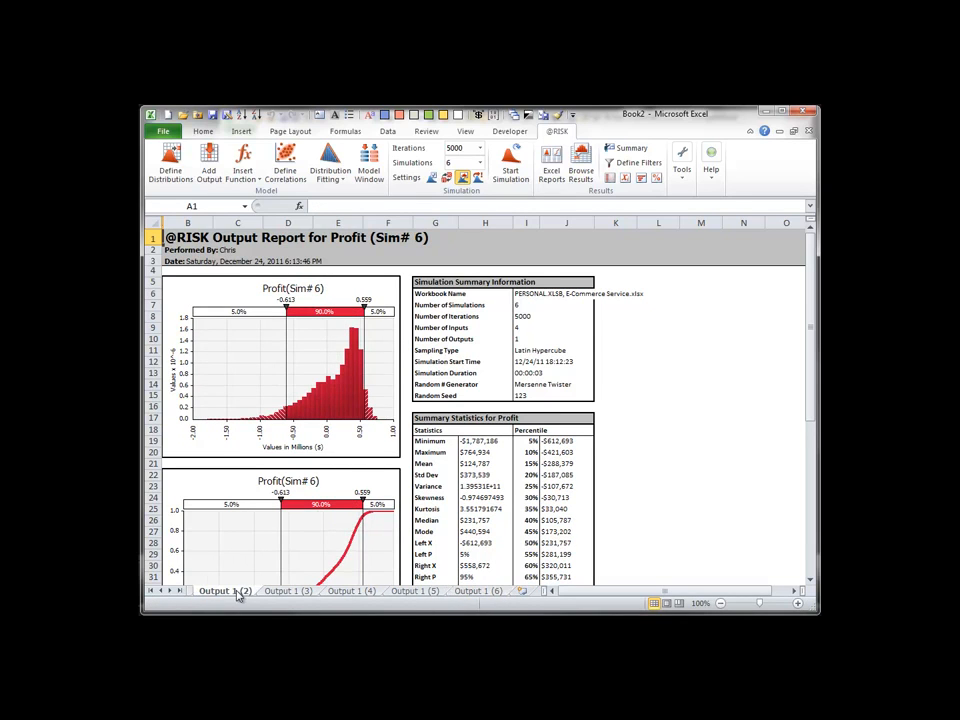
pyautogui.click(357, 592)
pyautogui.click(809, 131)
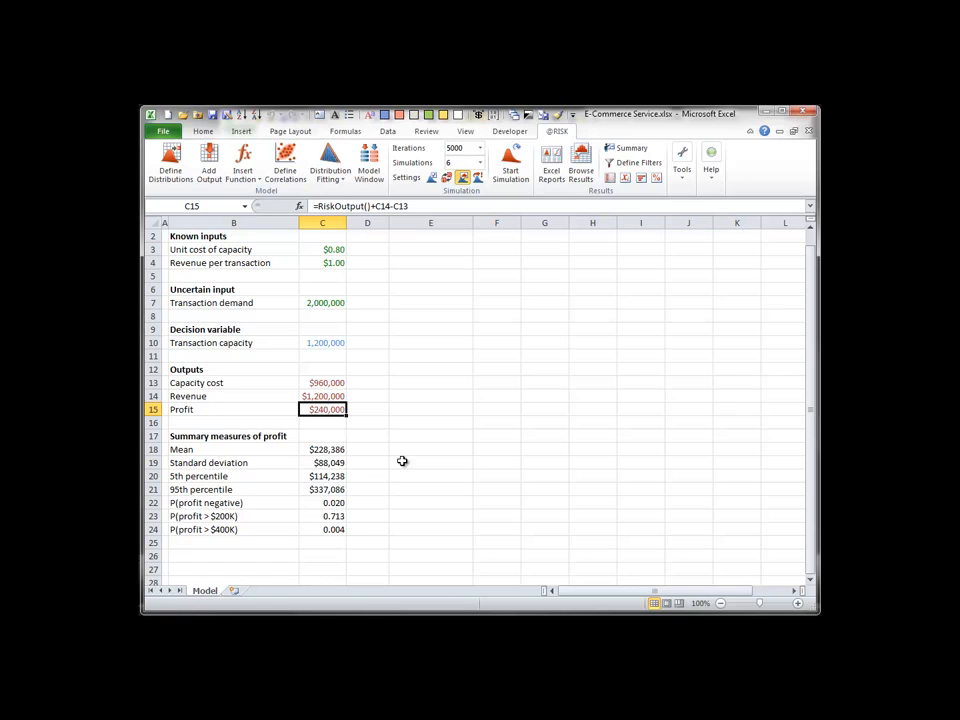
# Reveal the hidden white-text table of profit measures per simulation in E16:K25 by changing its font color to black.
pyautogui.click(404, 423)
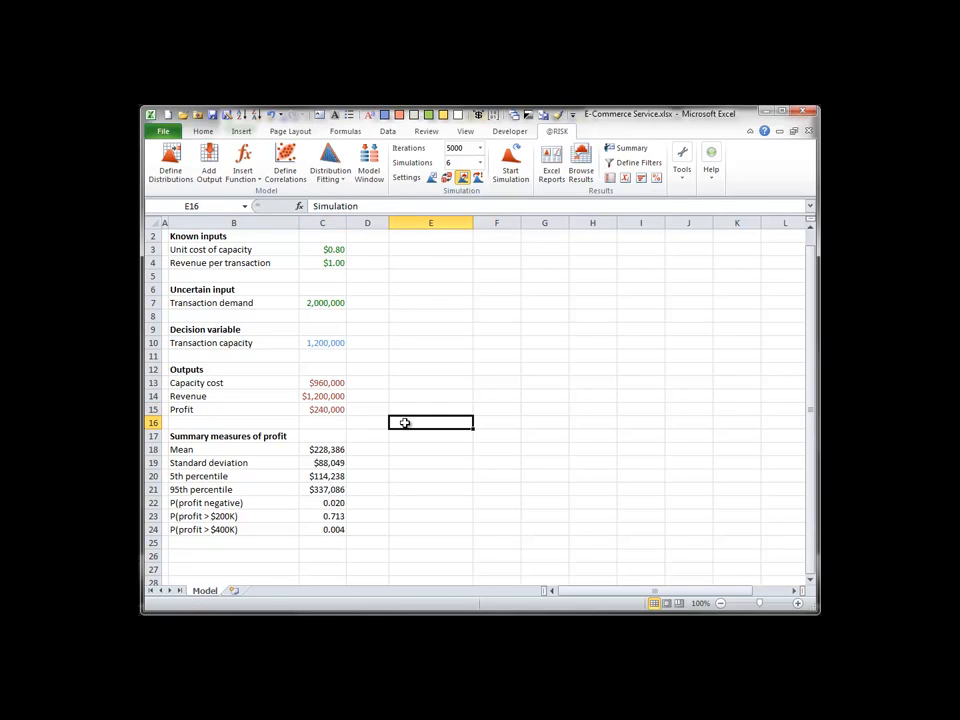
pyautogui.moveTo(404, 423); pyautogui.dragTo(736, 538)
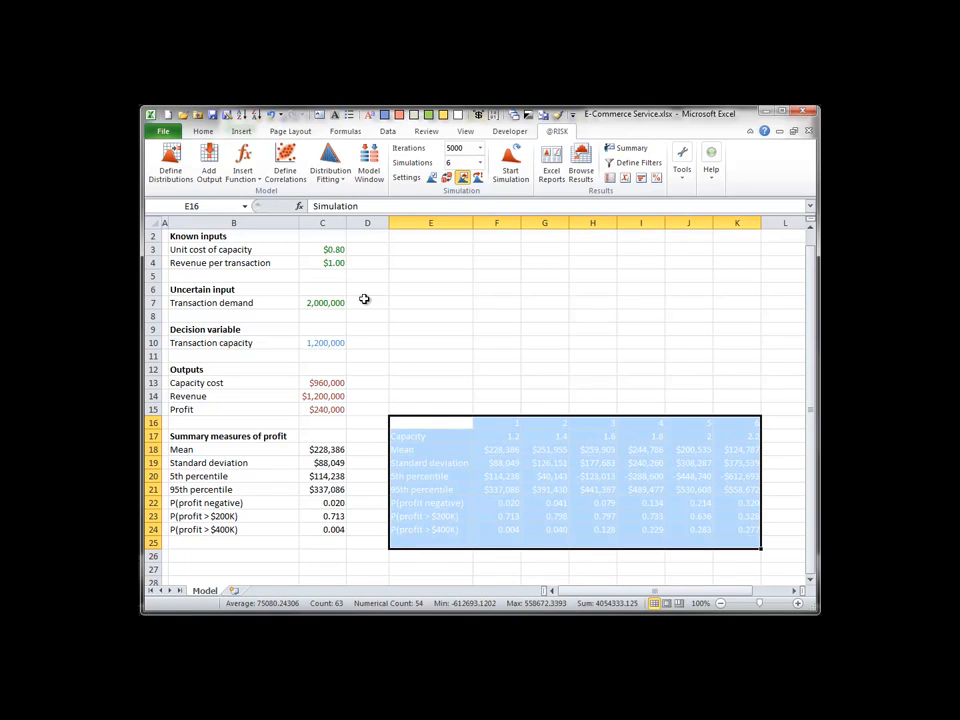
pyautogui.click(203, 131)
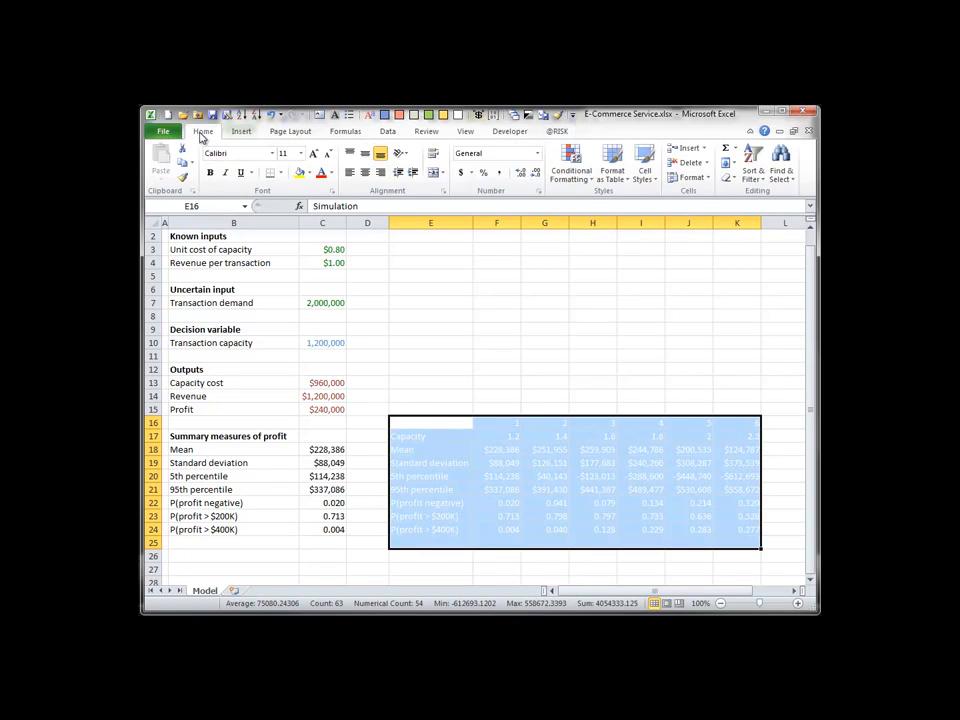
pyautogui.click(329, 173)
pyautogui.click(332, 189)
pyautogui.click(529, 345)
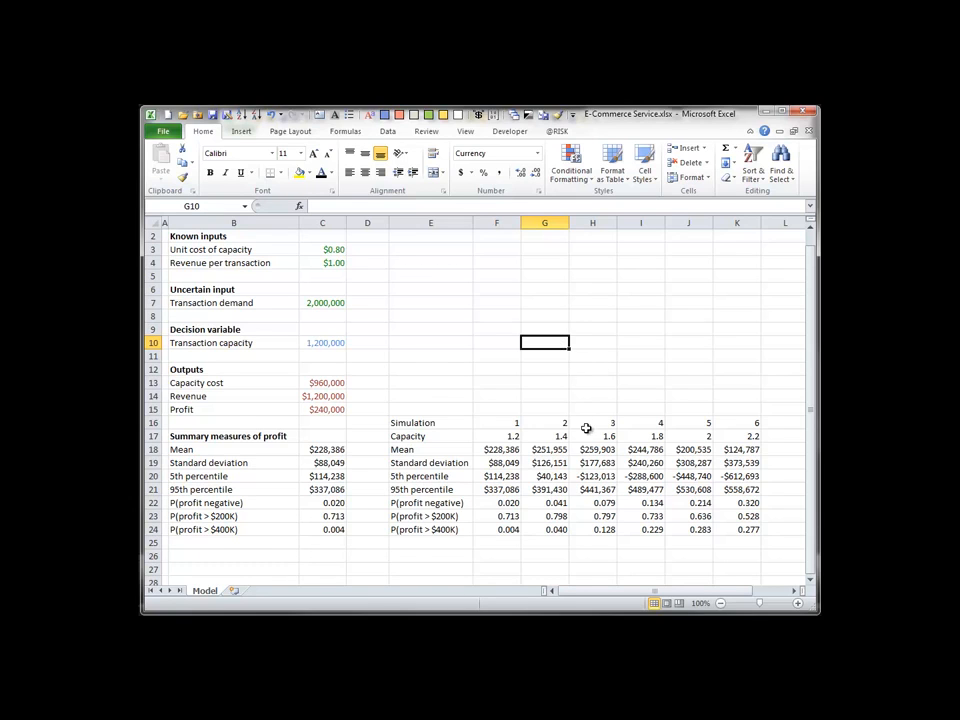
# Inspect the RiskMean formula in F18 and fill it across the Mean row to K18.
pyautogui.doubleClick(498, 450)
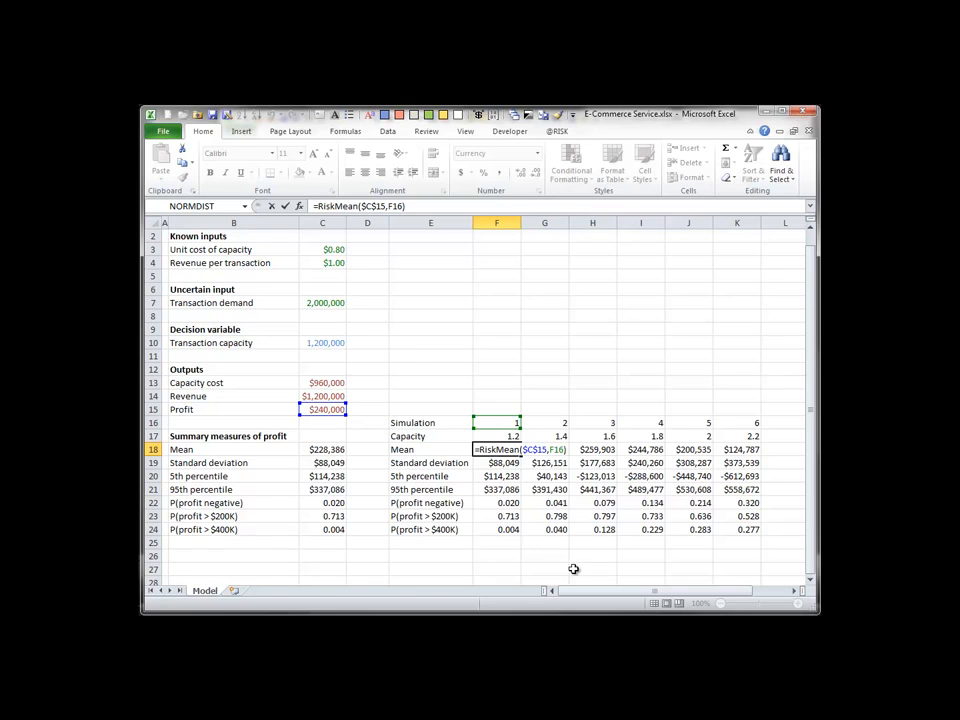
pyautogui.press('Escape')
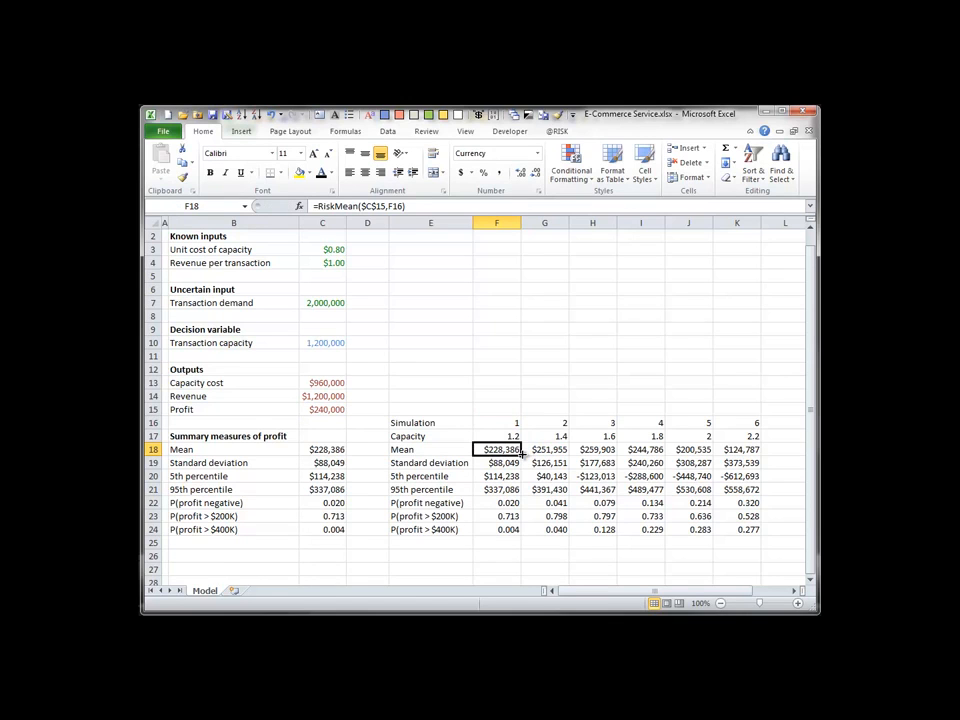
pyautogui.moveTo(521, 454); pyautogui.dragTo(760, 452)
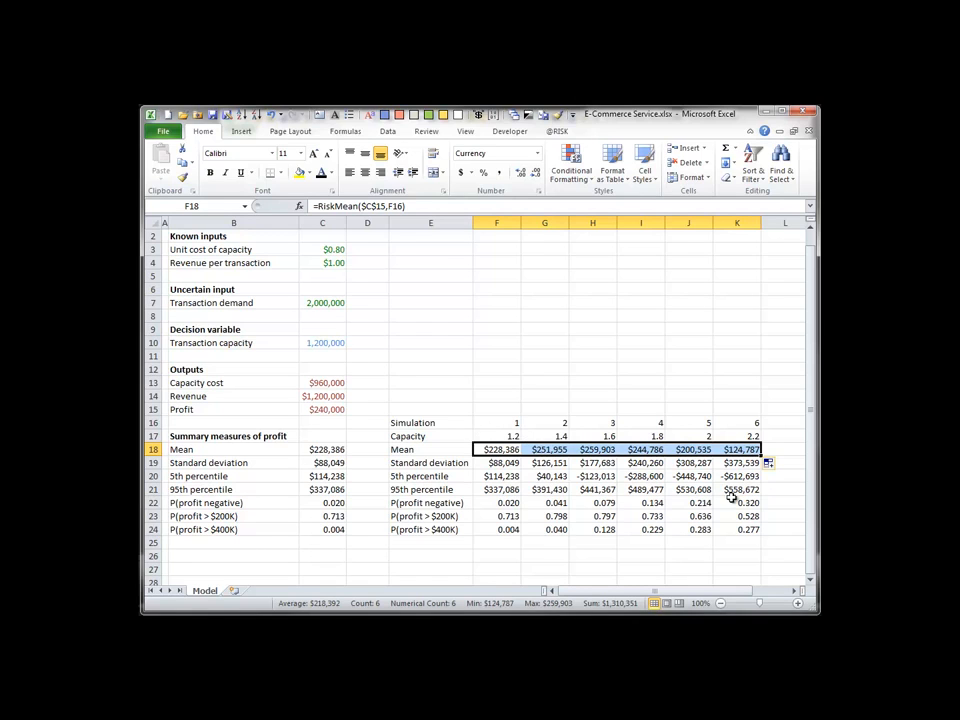
# Compare the profit measures in rows 18 to 24 for simulations 5, 6, 2 and 3, highlighting each simulation's column in turn.
pyautogui.click(703, 449)
pyautogui.moveTo(703, 449); pyautogui.dragTo(700, 530)
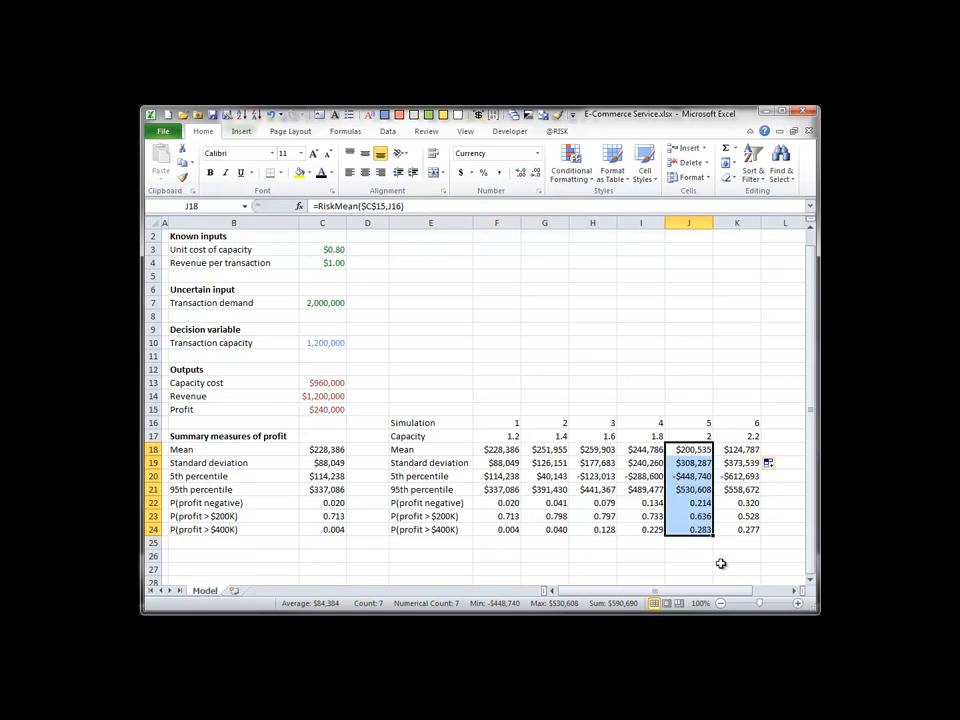
pyautogui.click(735, 450)
pyautogui.moveTo(735, 450); pyautogui.dragTo(741, 527)
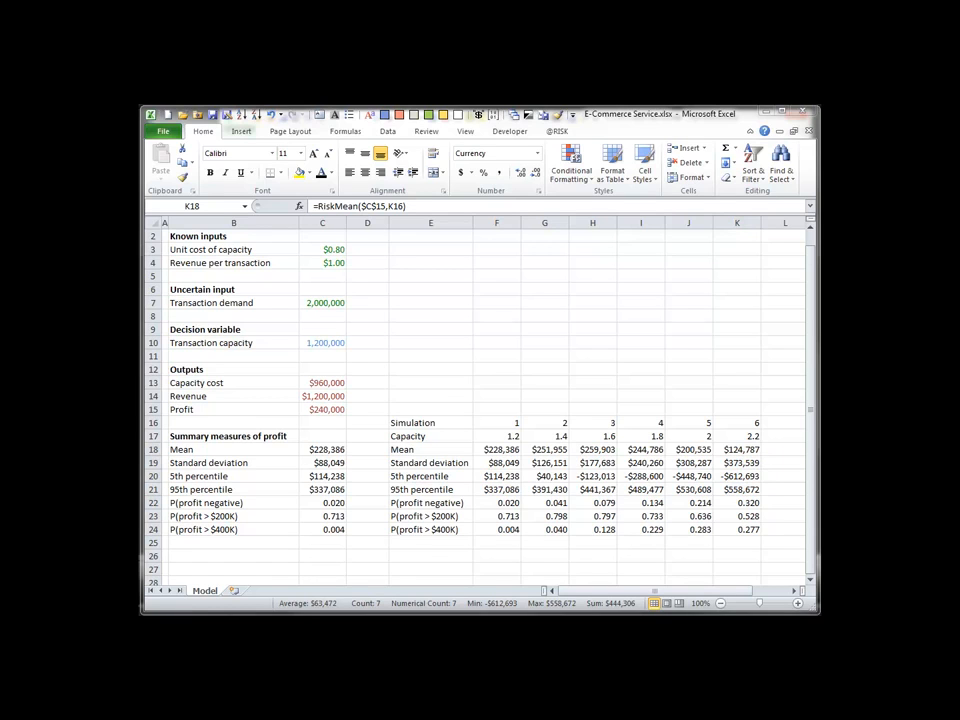
pyautogui.click(551, 450)
pyautogui.moveTo(551, 450); pyautogui.dragTo(545, 528)
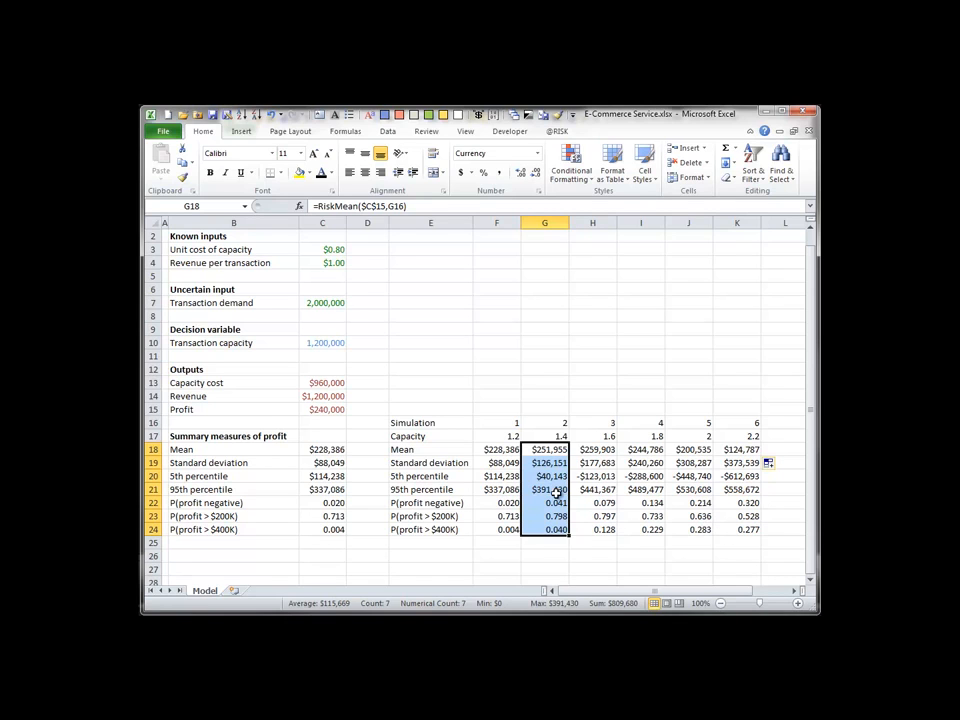
pyautogui.moveTo(596, 450); pyautogui.dragTo(604, 530)
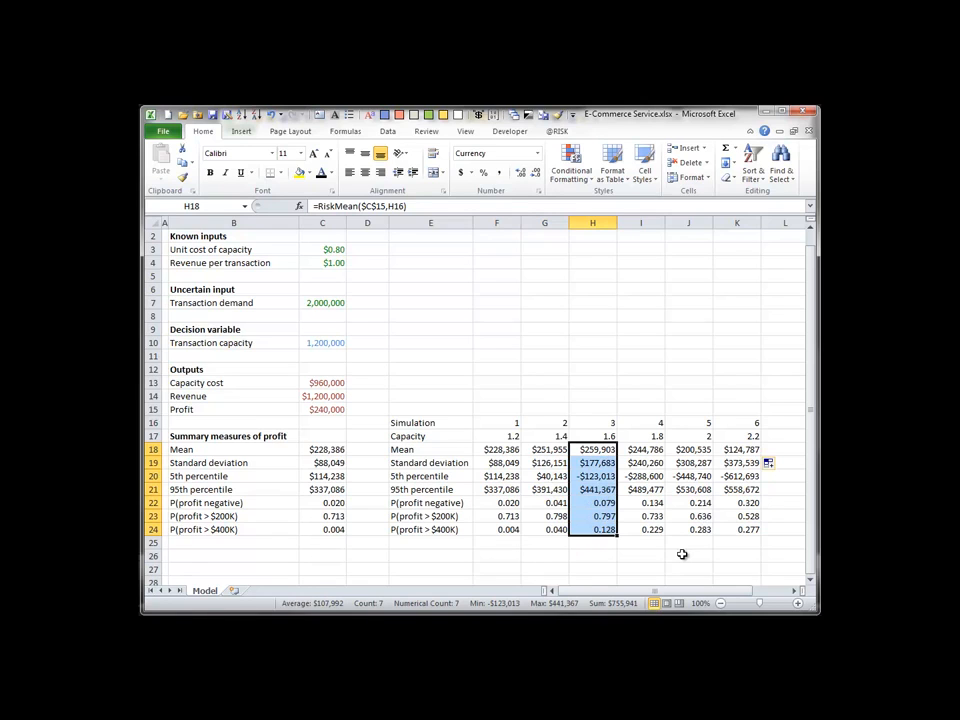